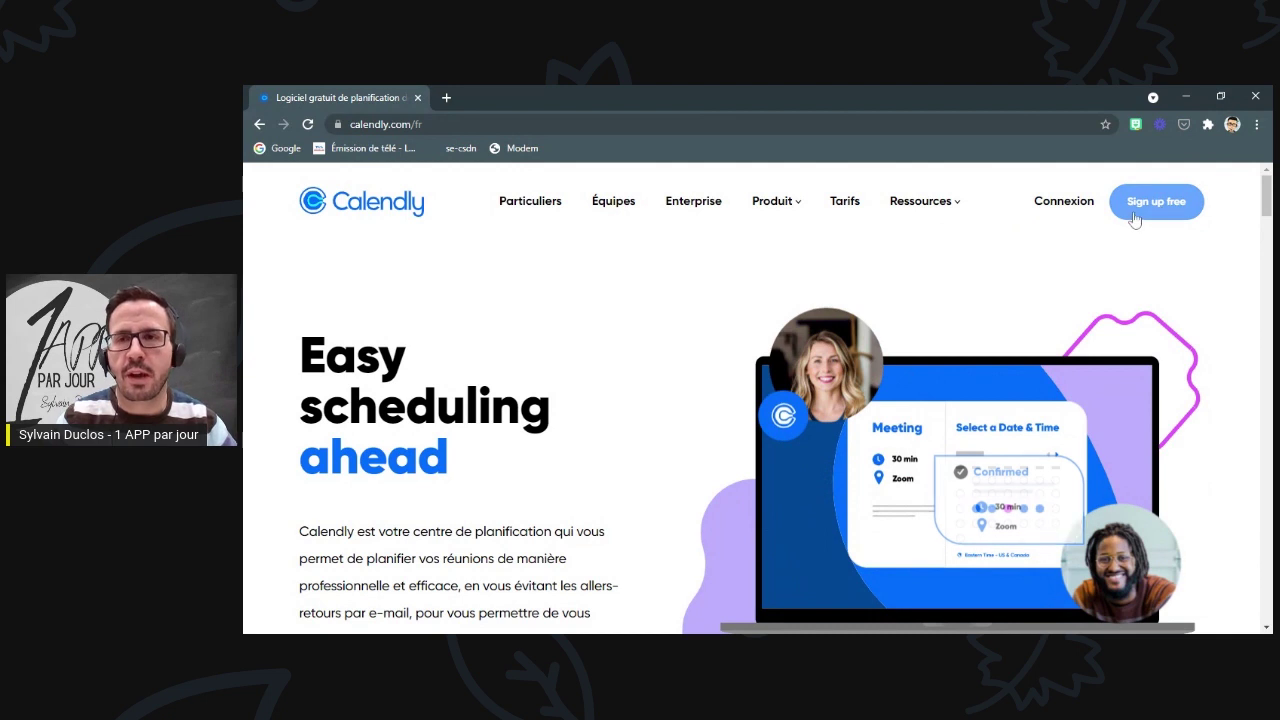
# - Enter the school account e-mail on the Calendly sign-in page and submit it
pyautogui.click(1066, 206)
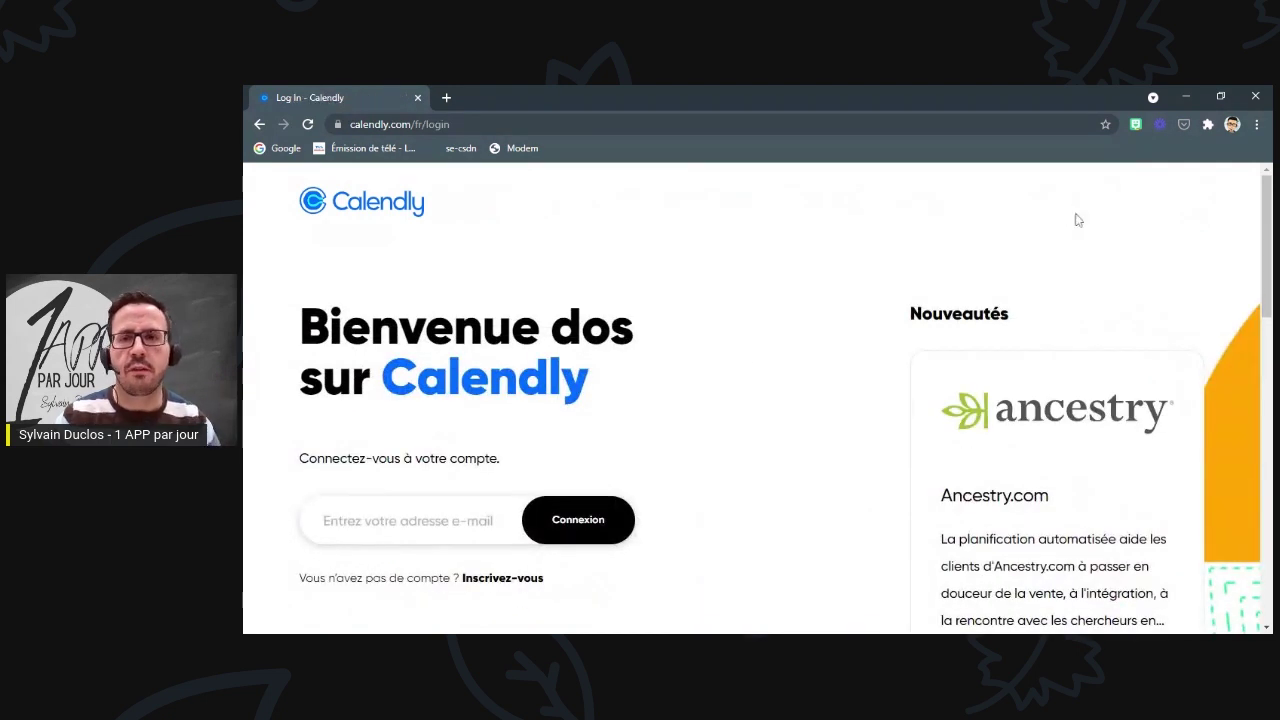
pyautogui.scroll(-2, 911, 334)
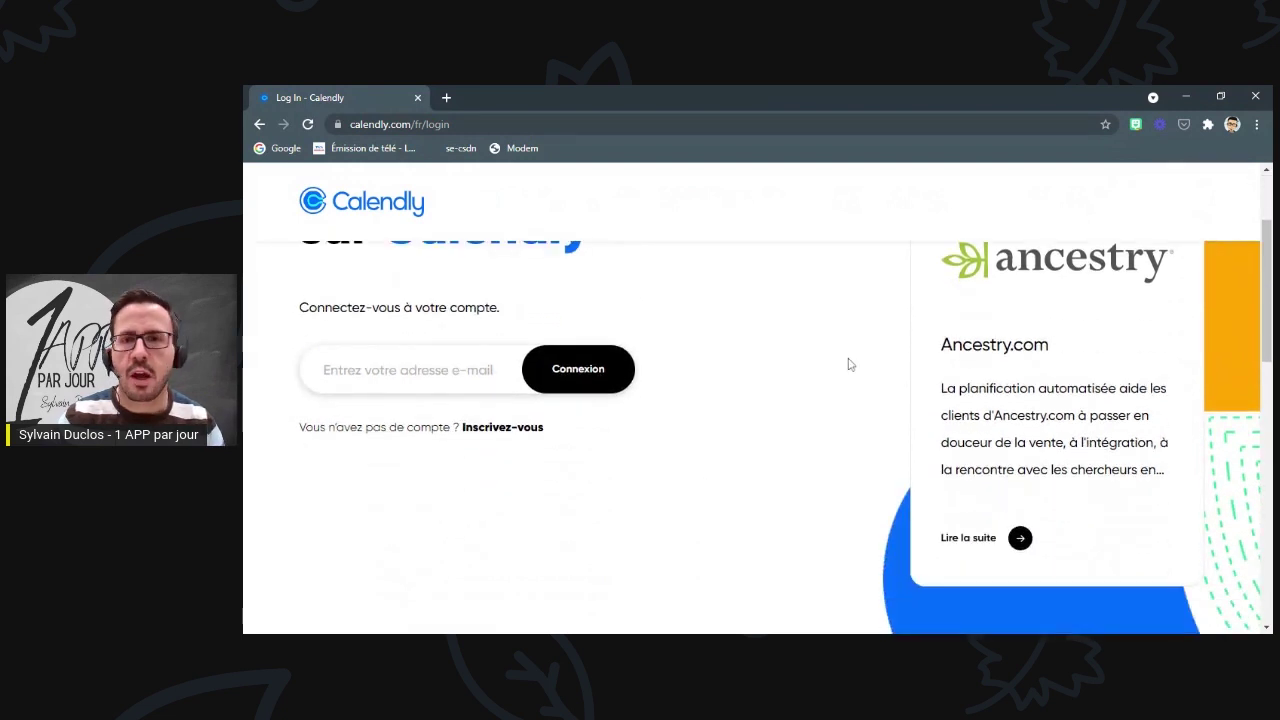
pyautogui.scroll(2, 849, 363)
pyautogui.click(380, 525)
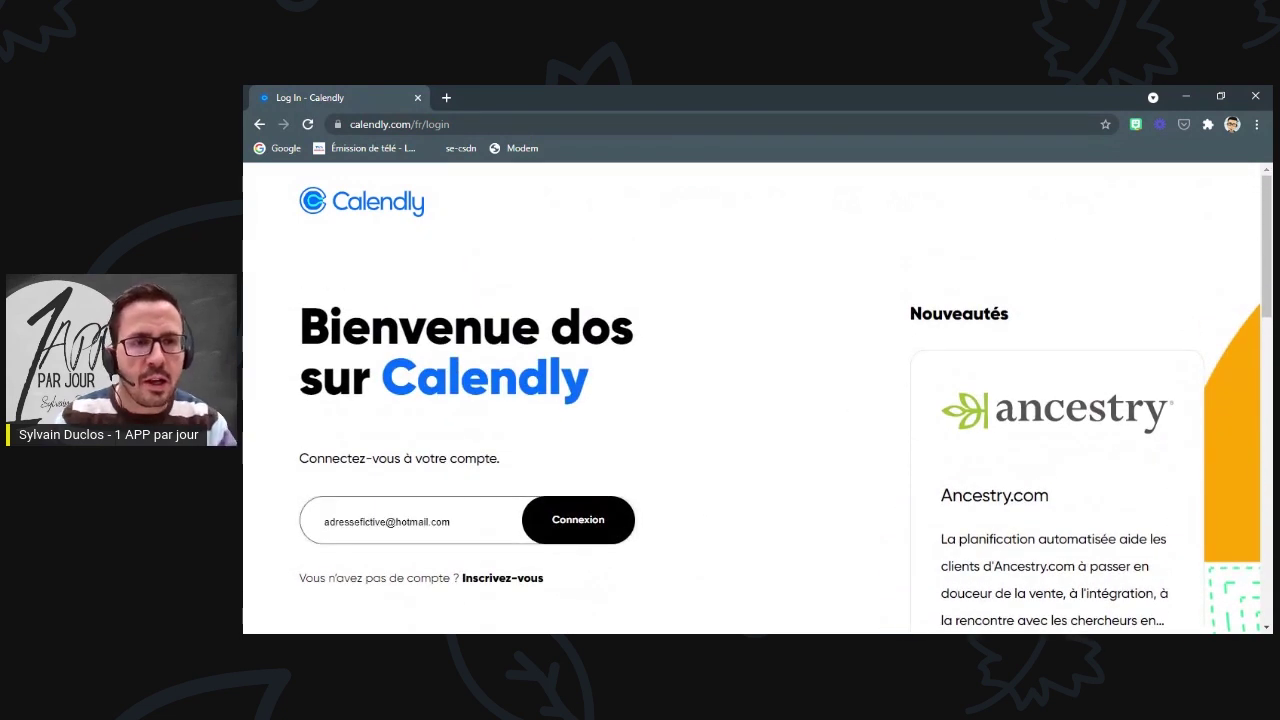
pyautogui.click(585, 541)
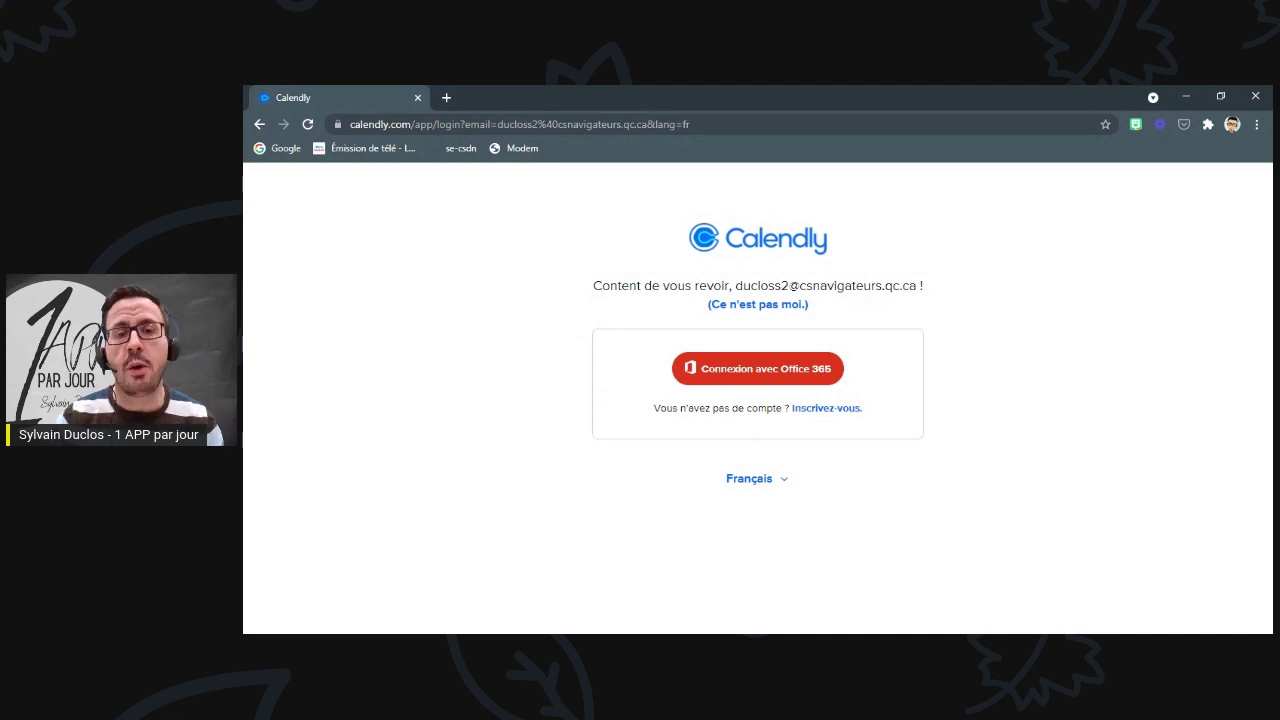
# - Sign in with Office 365 using the account password and choose to stay signed in
pyautogui.click(750, 370)
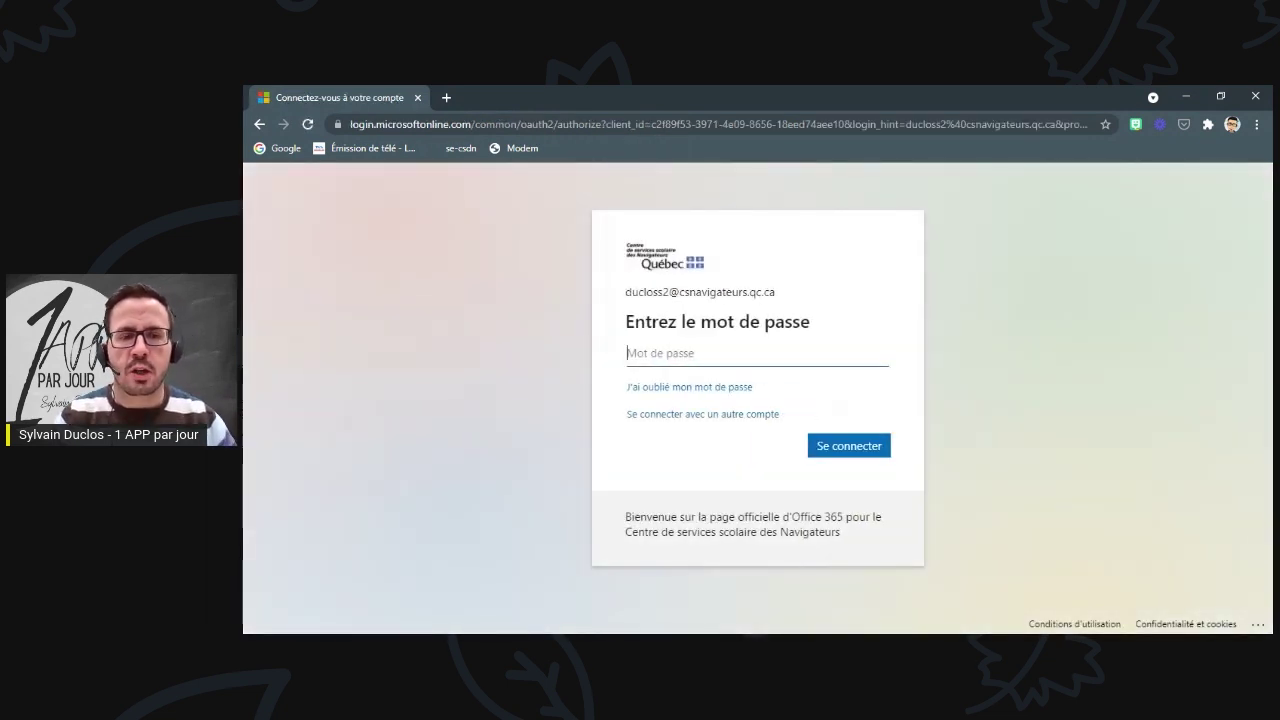
pyautogui.write('••')
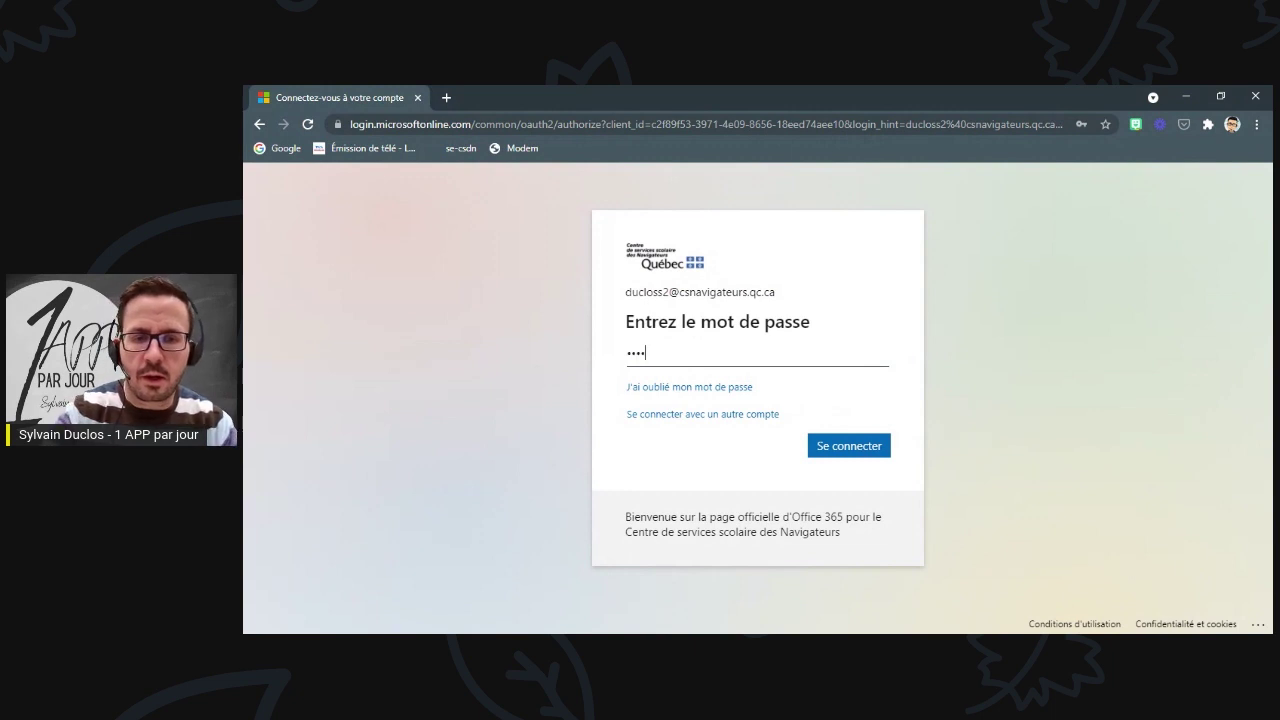
pyautogui.write('••••••')
pyautogui.press('Return')
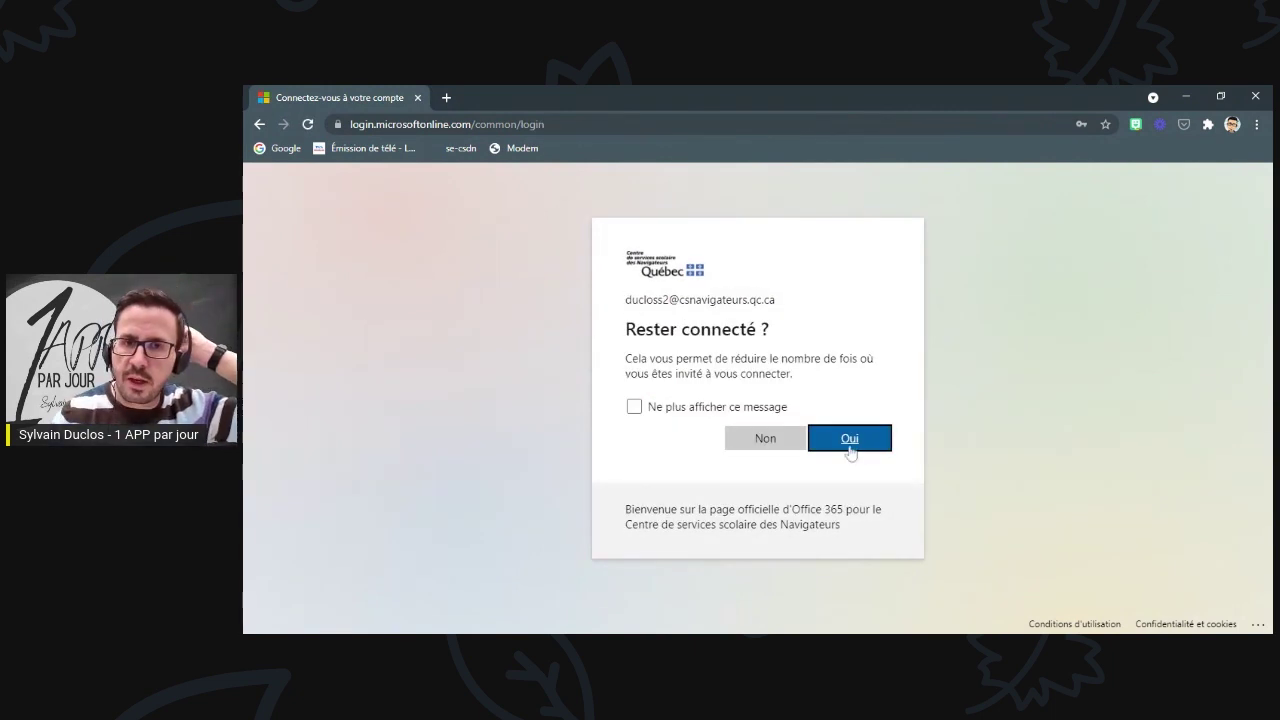
pyautogui.click(850, 440)
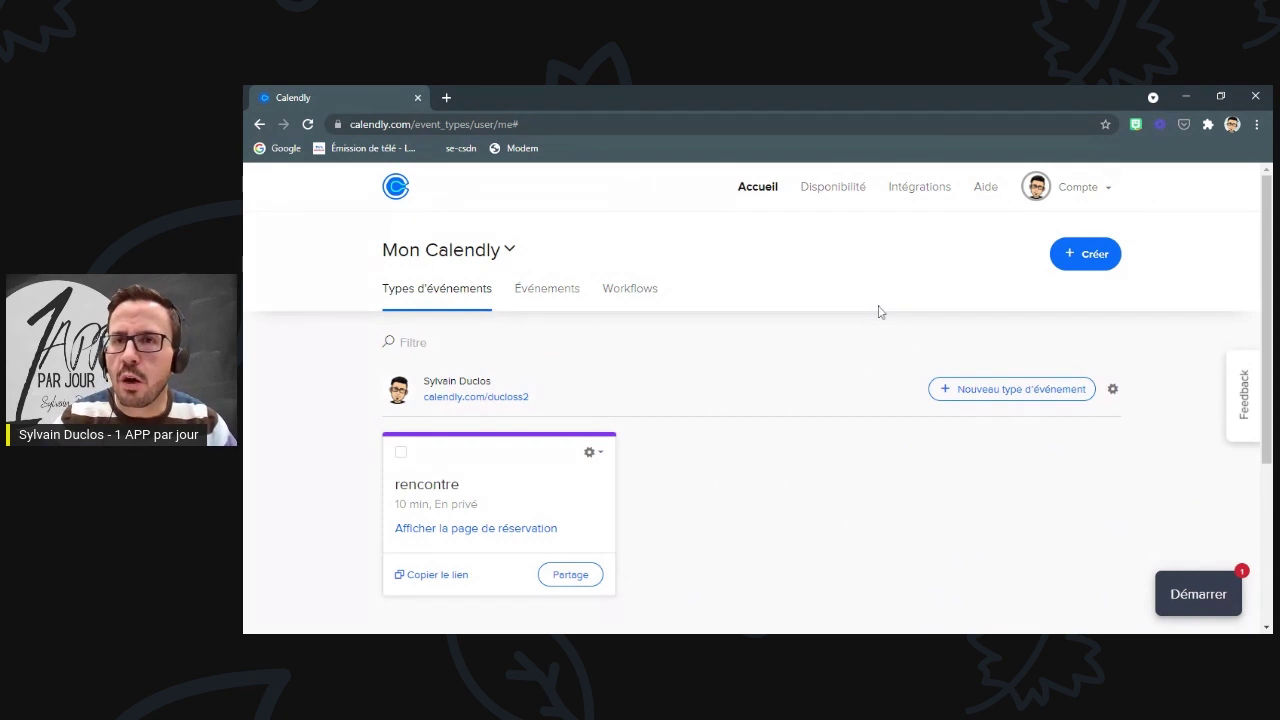
# - Check the Profil settings (Français, DD/MM/YYYY, 24h, Canada, Eastern time) and save them
pyautogui.click(1100, 190)
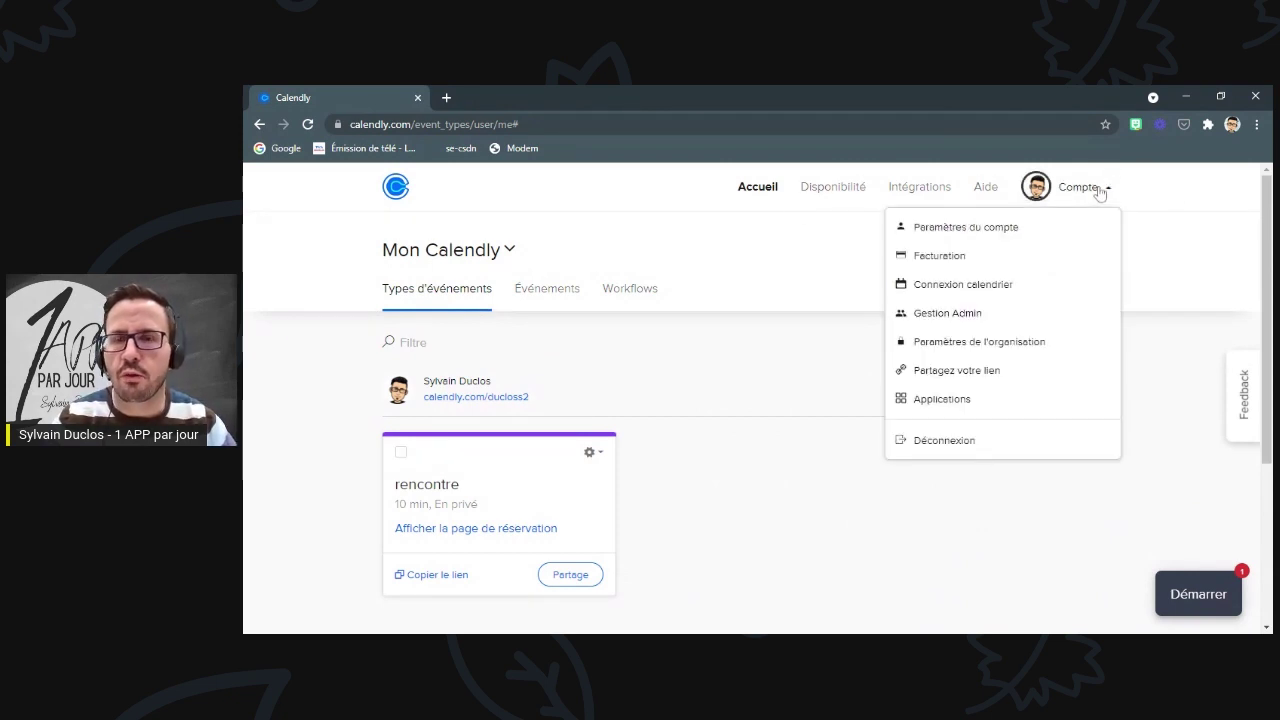
pyautogui.click(982, 228)
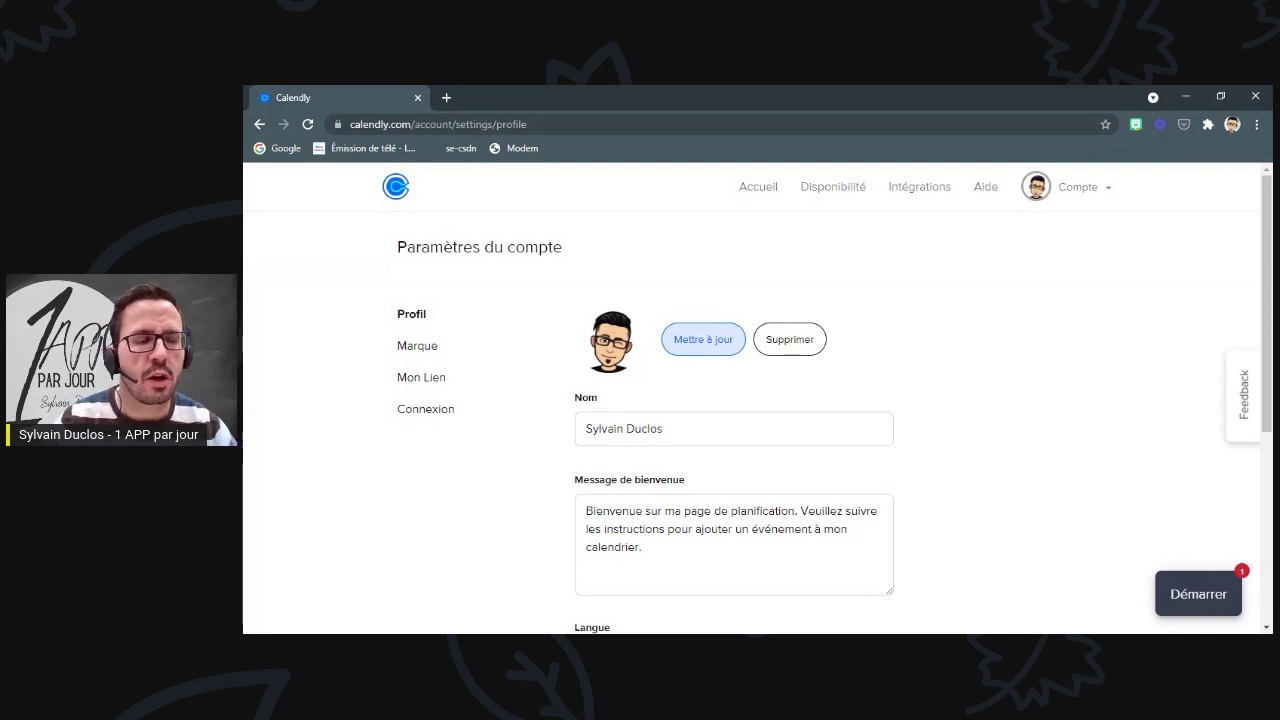
pyautogui.click(663, 428)
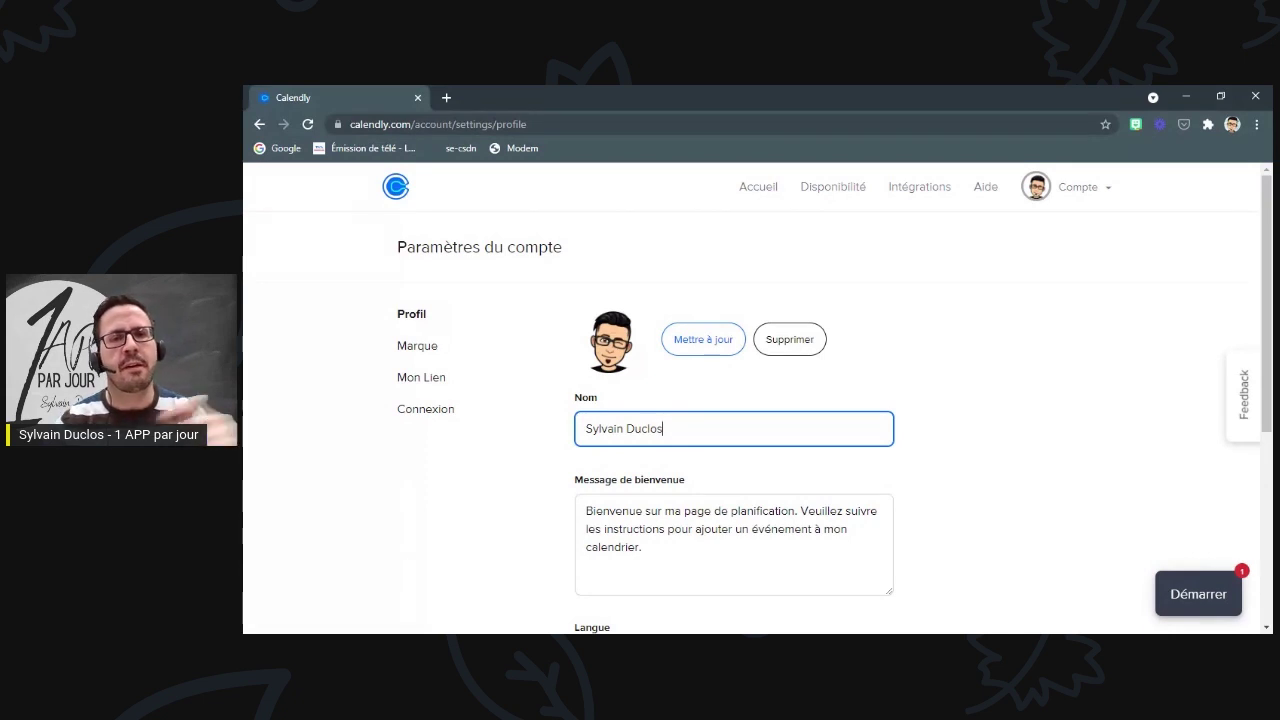
pyautogui.scroll(-2, 757, 400)
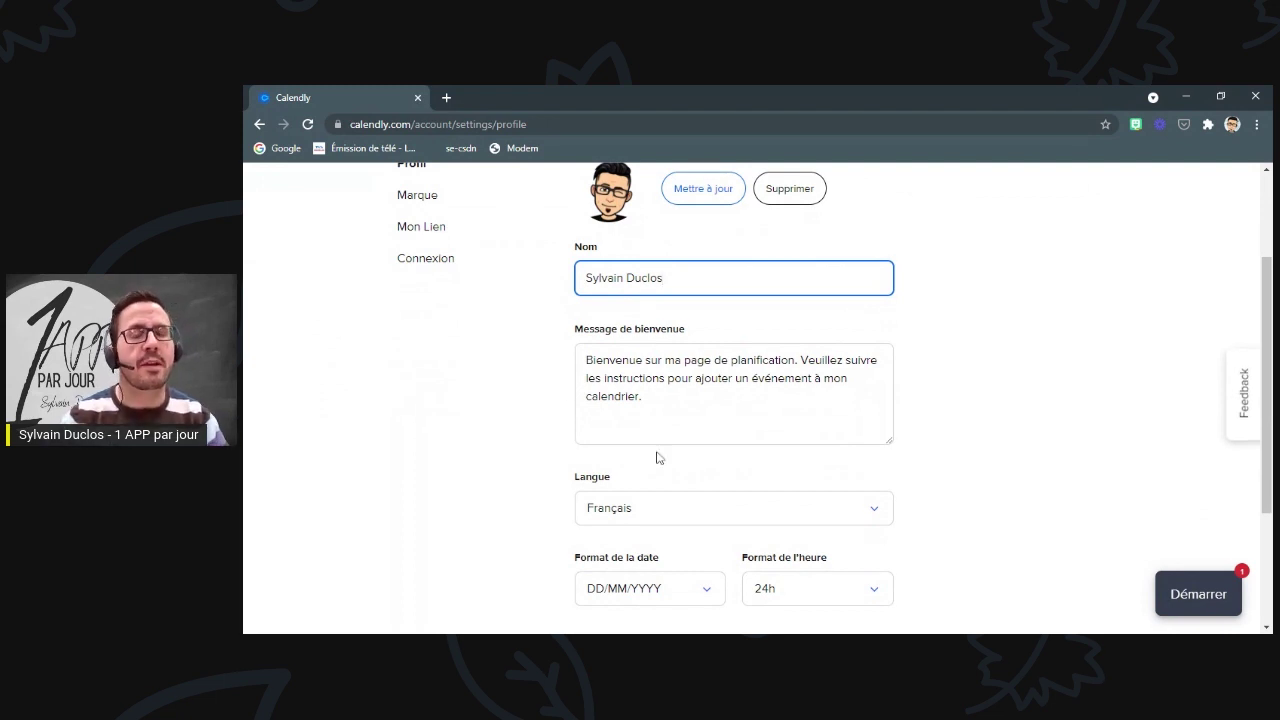
pyautogui.scroll(-2, 632, 318)
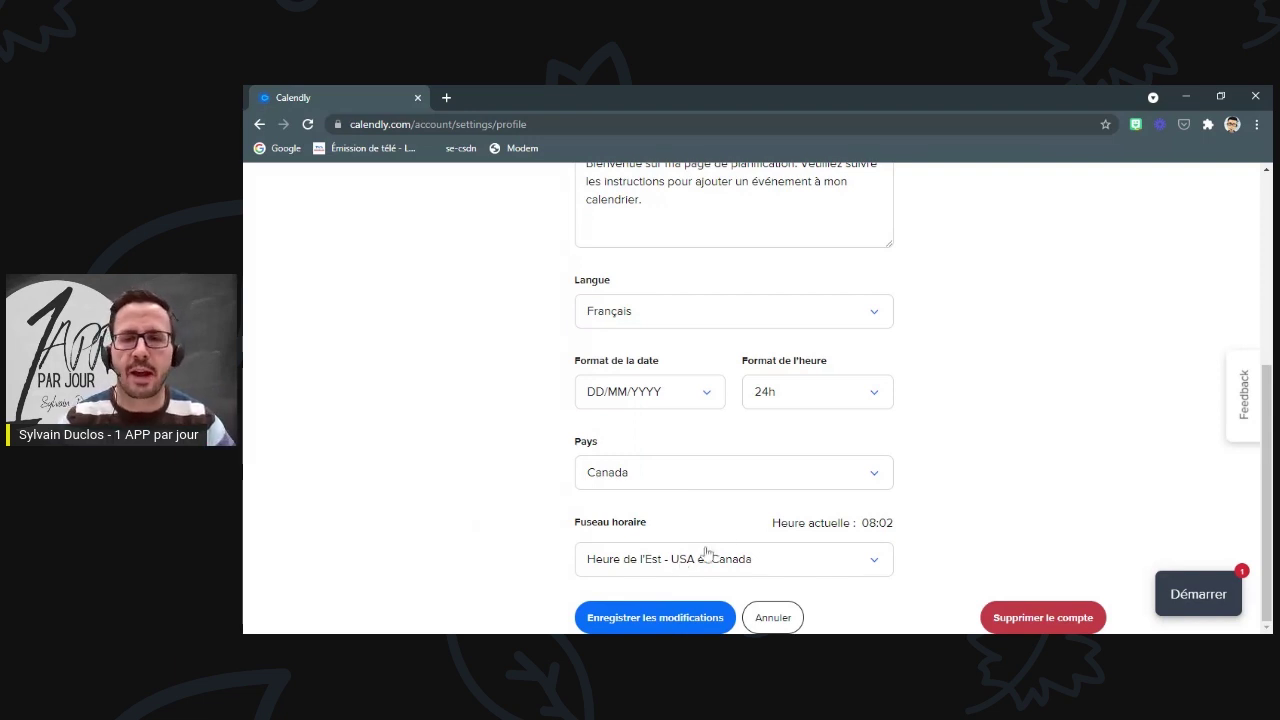
pyautogui.click(655, 618)
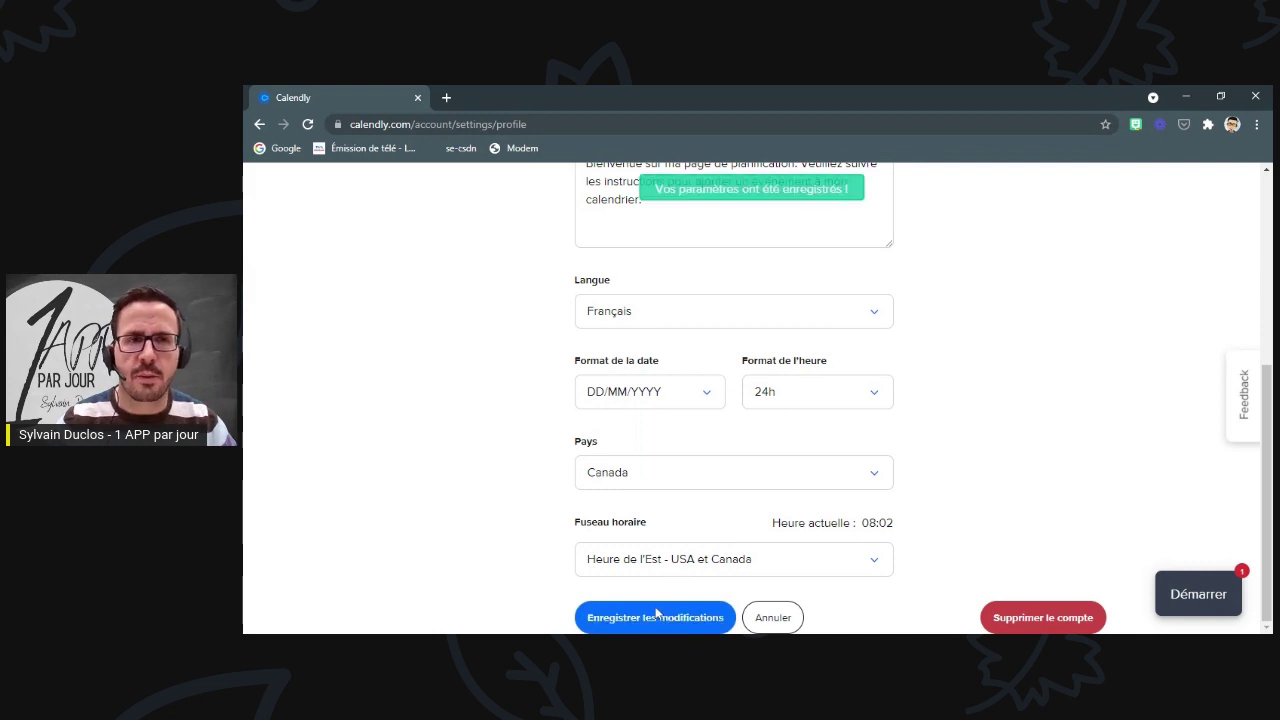
pyautogui.scroll(4, 766, 494)
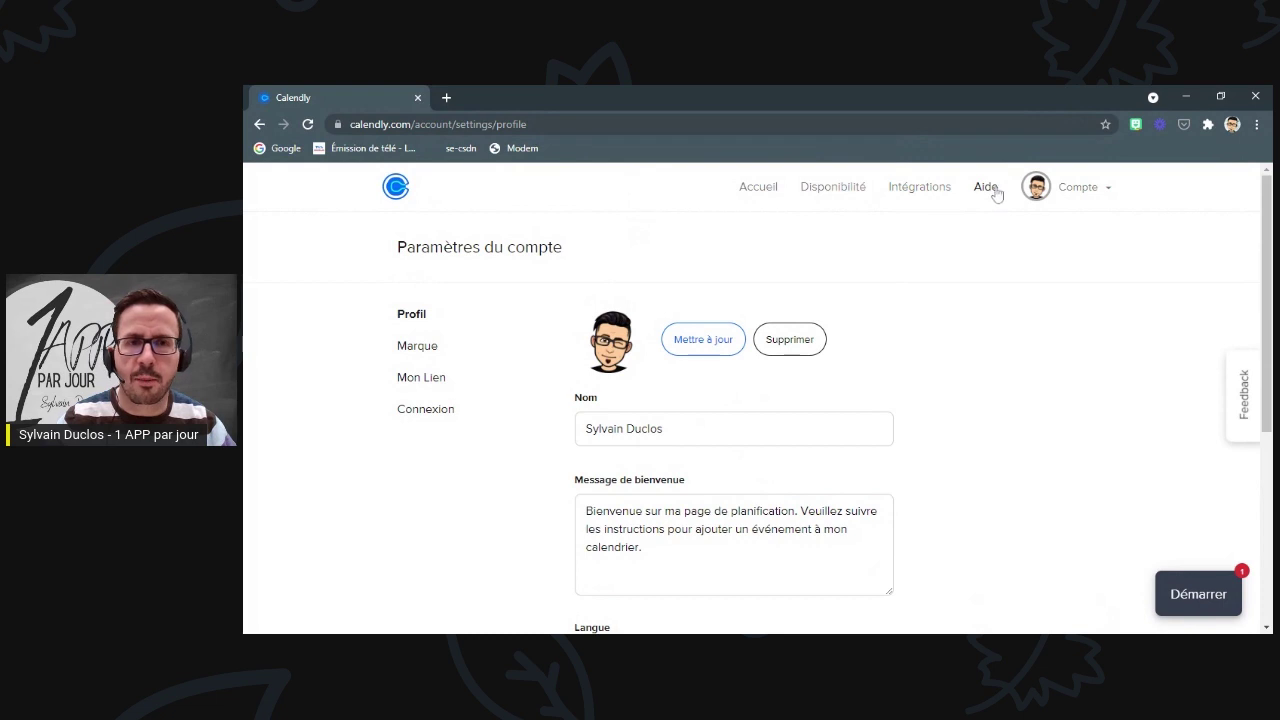
pyautogui.click(1085, 192)
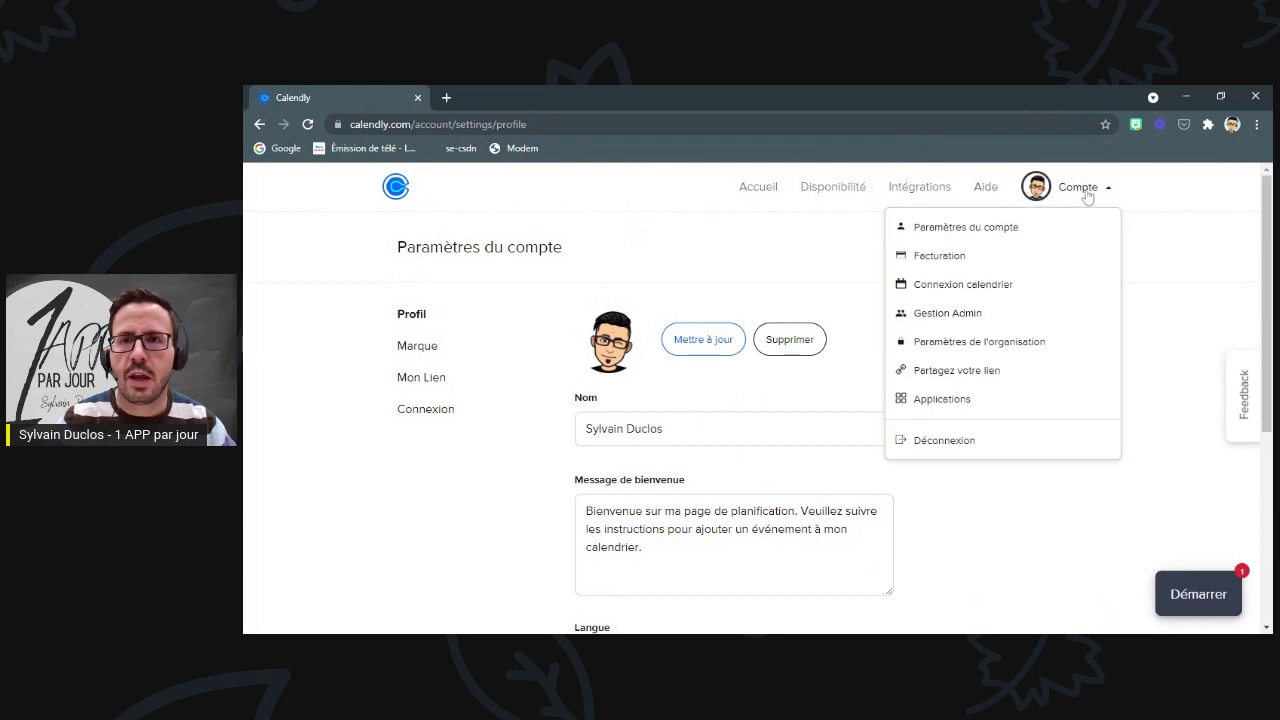
# - Disconnect the Google calendar on the Connexions de calendrier page
pyautogui.click(957, 285)
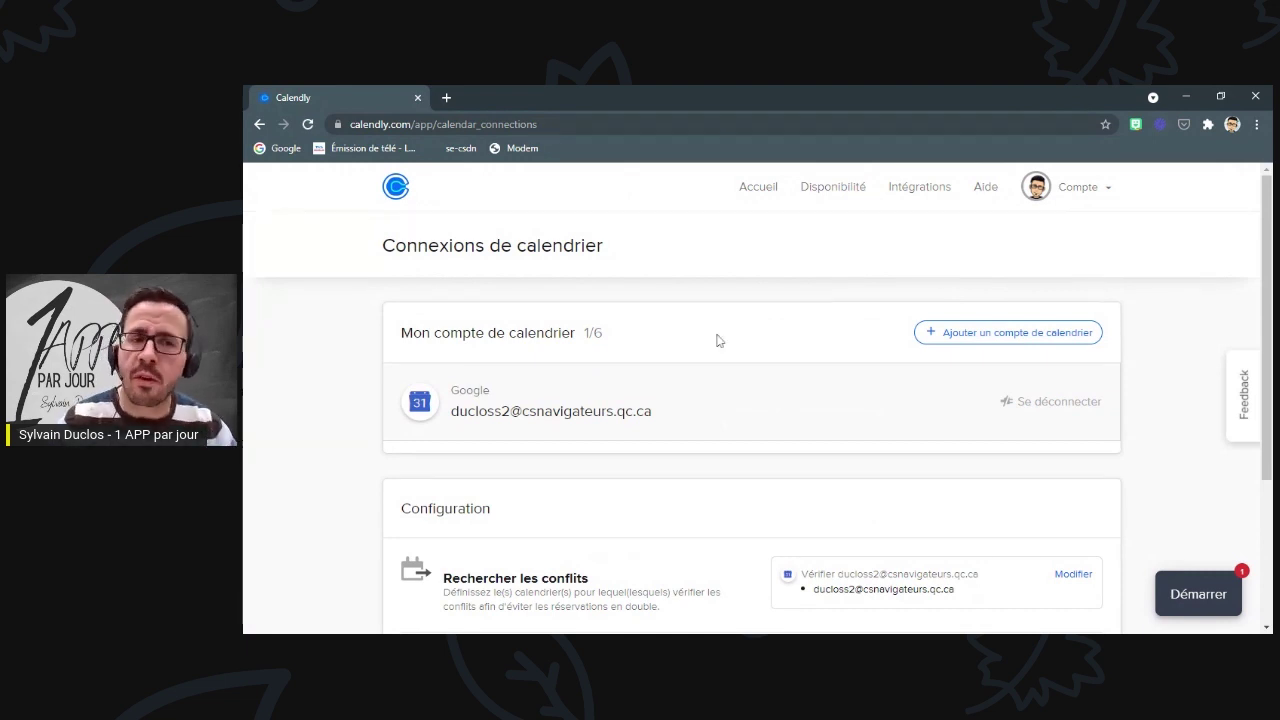
pyautogui.scroll(-2, 737, 371)
pyautogui.scroll(2, 734, 374)
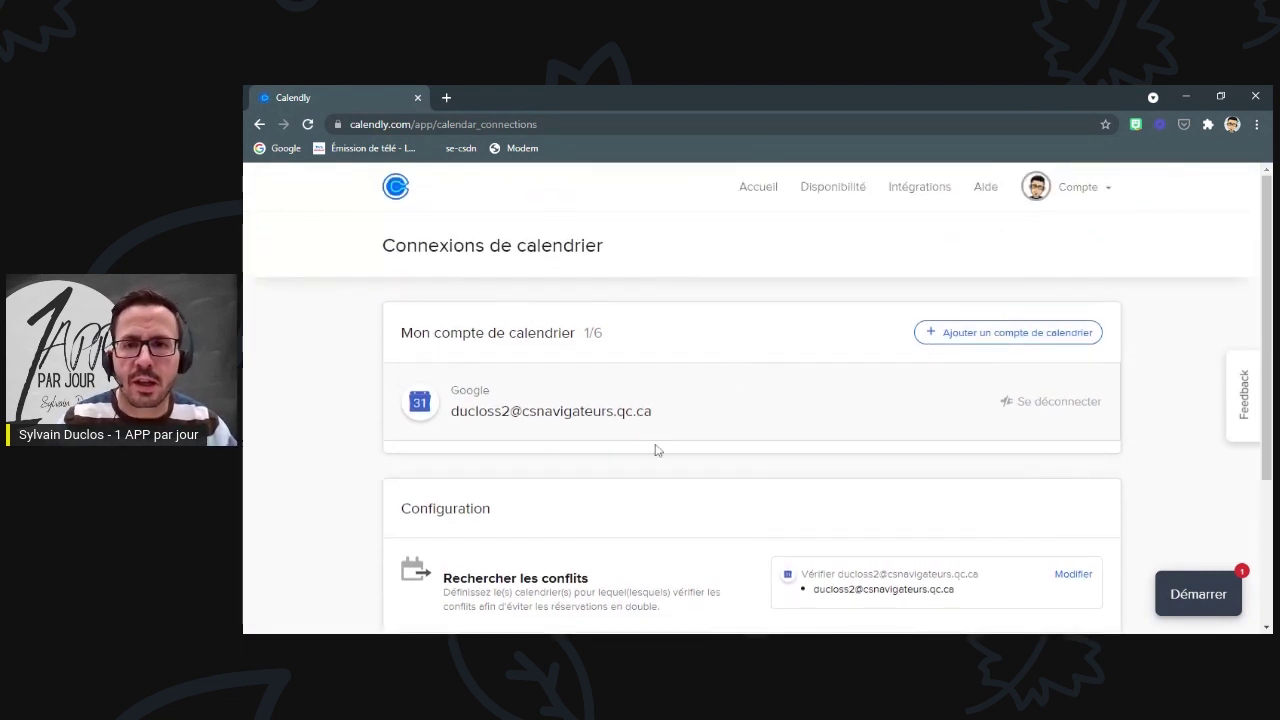
pyautogui.click(1056, 406)
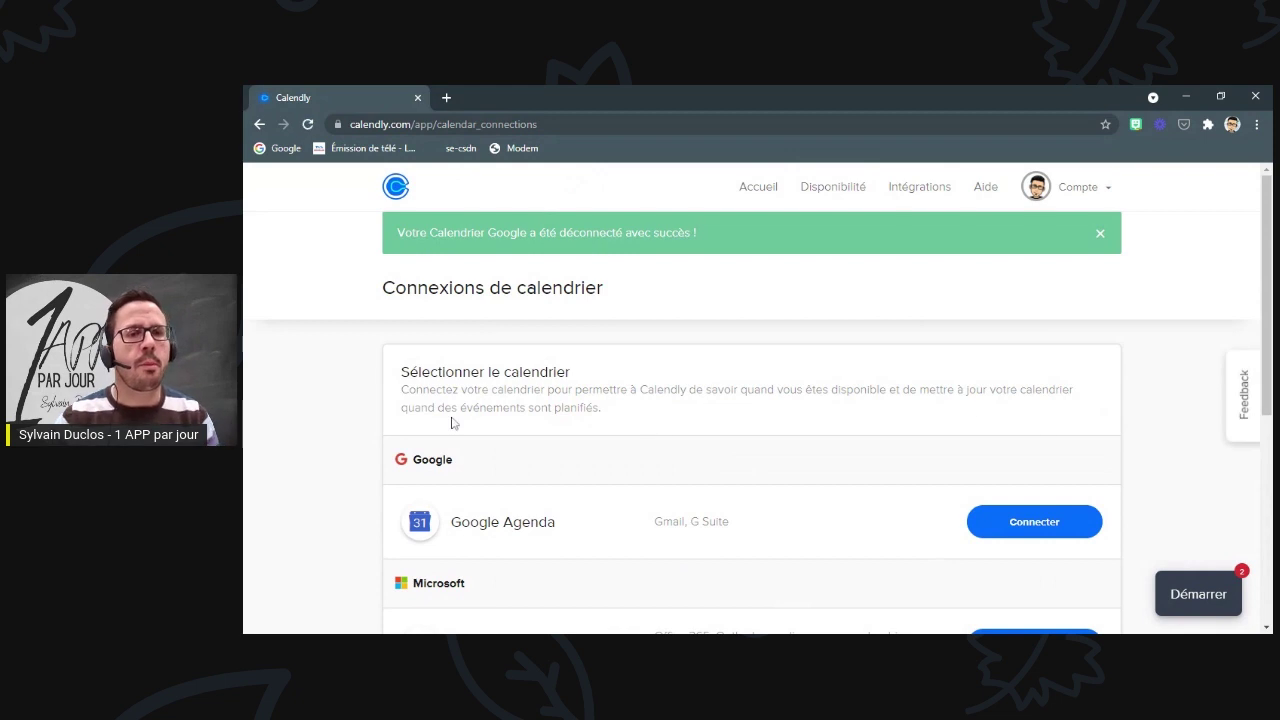
pyautogui.scroll(-2, 537, 431)
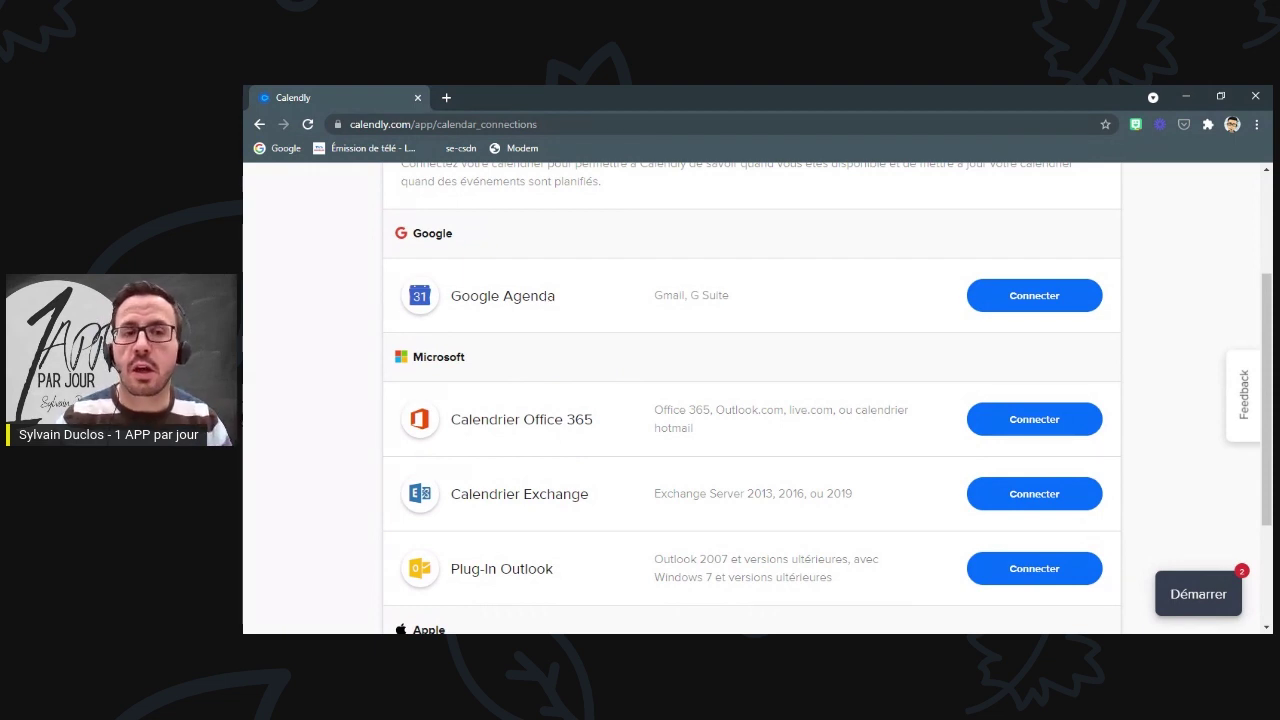
pyautogui.scroll(2, 546, 437)
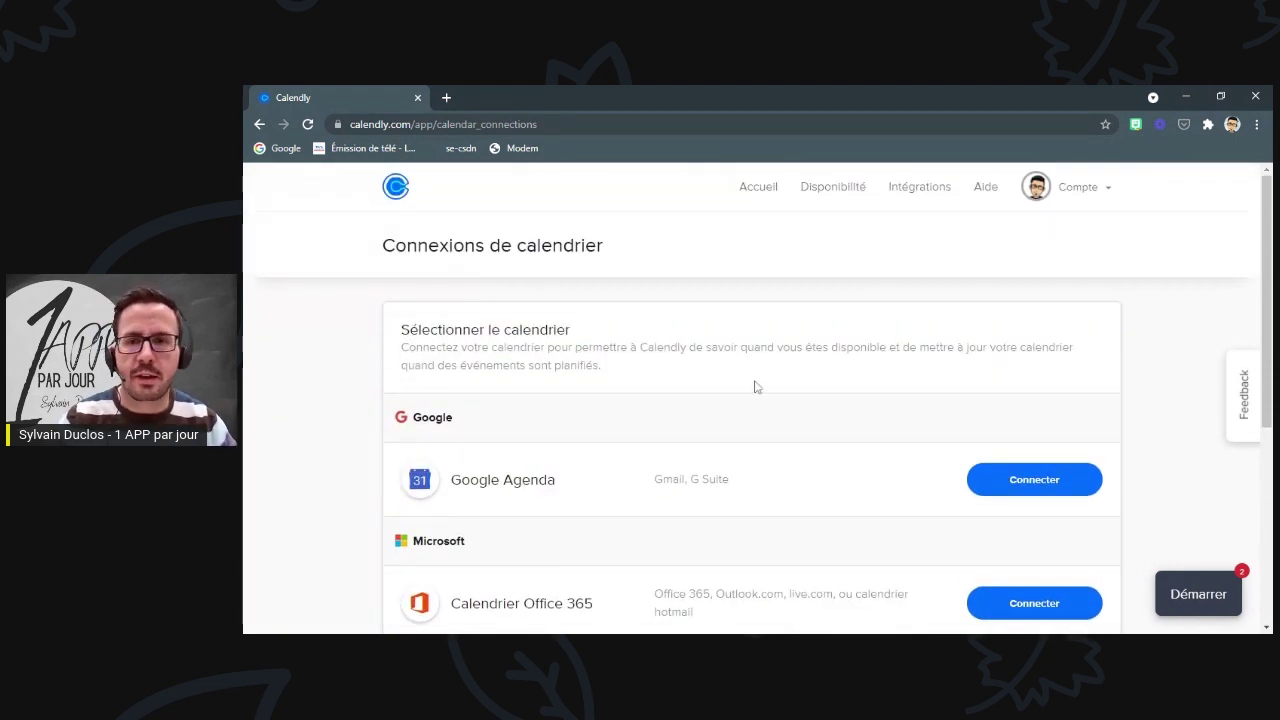
# - Reconnect Google Agenda with the school Google account and authorize Calendly's access
pyautogui.click(1036, 481)
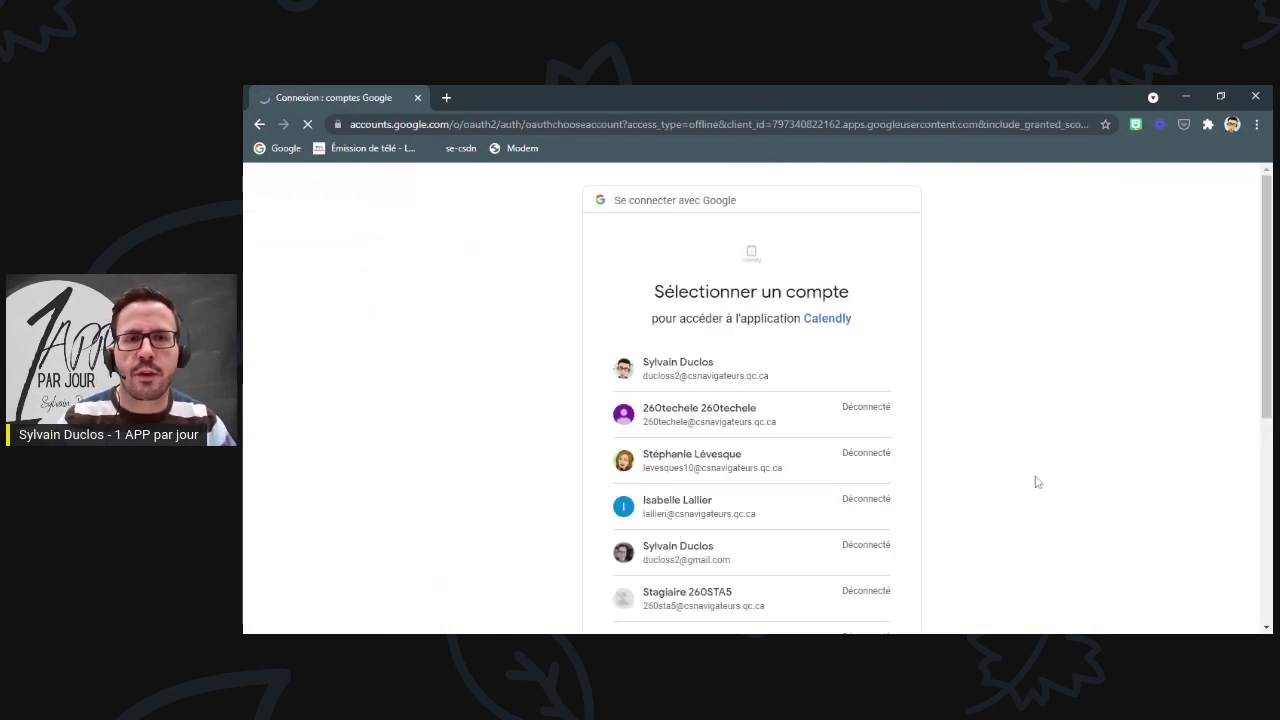
pyautogui.click(667, 368)
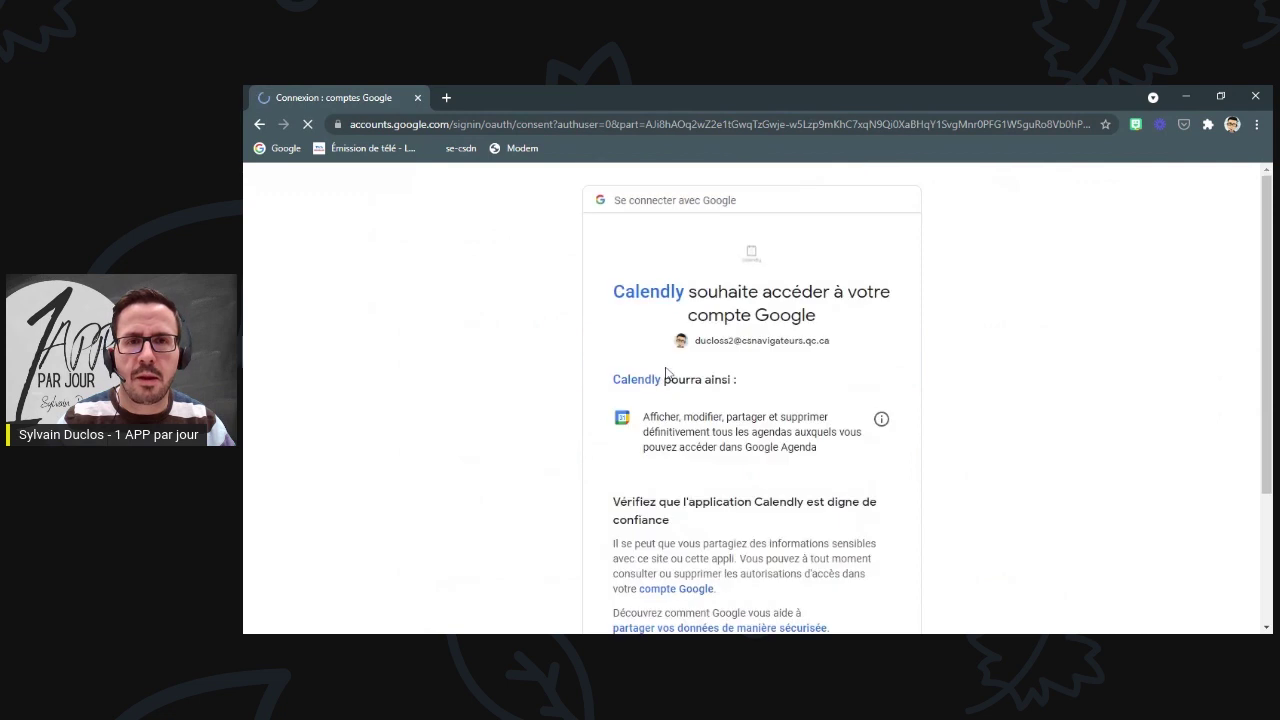
pyautogui.scroll(-1, 814, 457)
pyautogui.scroll(-2, 855, 419)
pyautogui.click(823, 523)
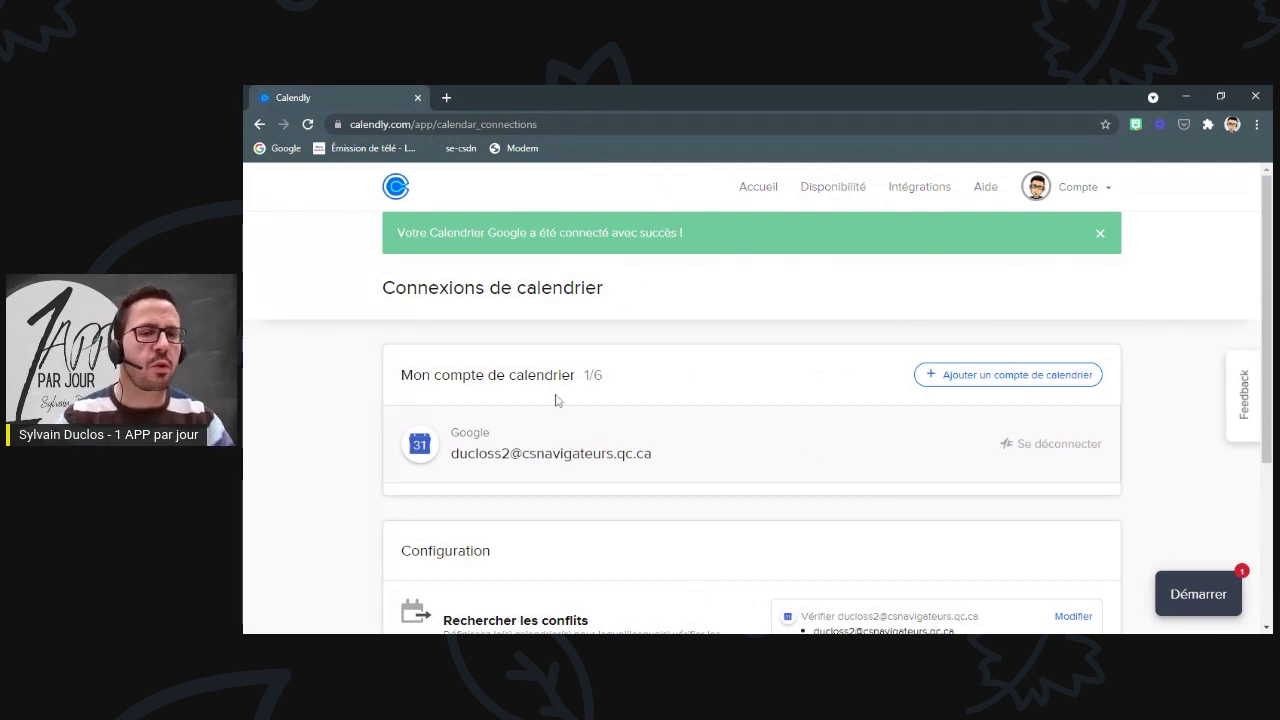
# - Leave the conflict-calendar choices unchanged and return to the Accueil event types page
pyautogui.scroll(-2, 556, 401)
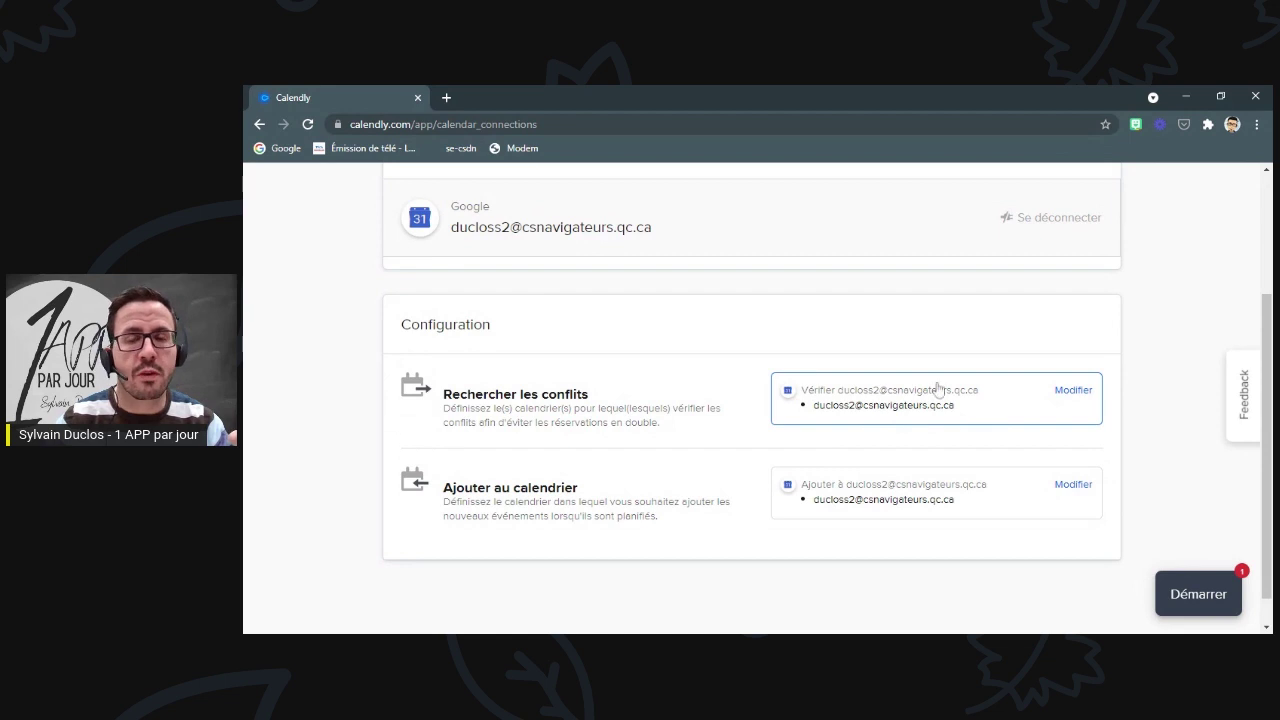
pyautogui.click(1057, 395)
pyautogui.scroll(-3, 710, 427)
pyautogui.scroll(3, 704, 430)
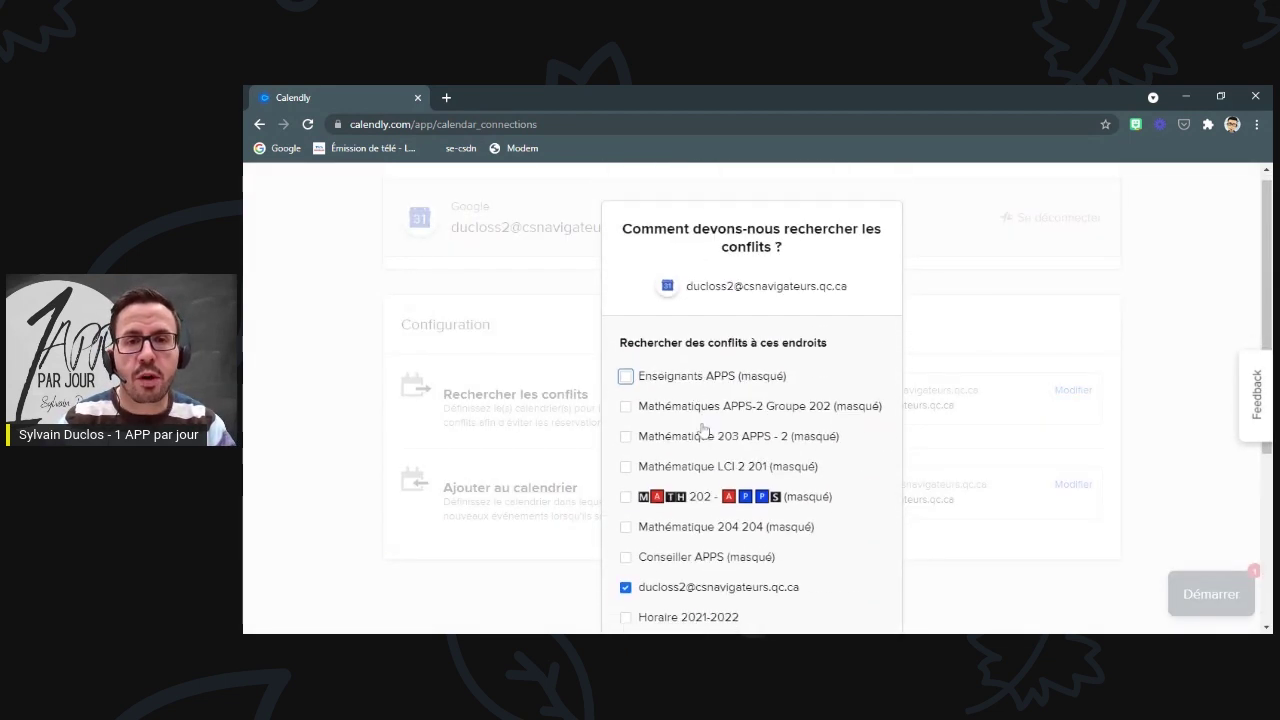
pyautogui.scroll(-3, 990, 355)
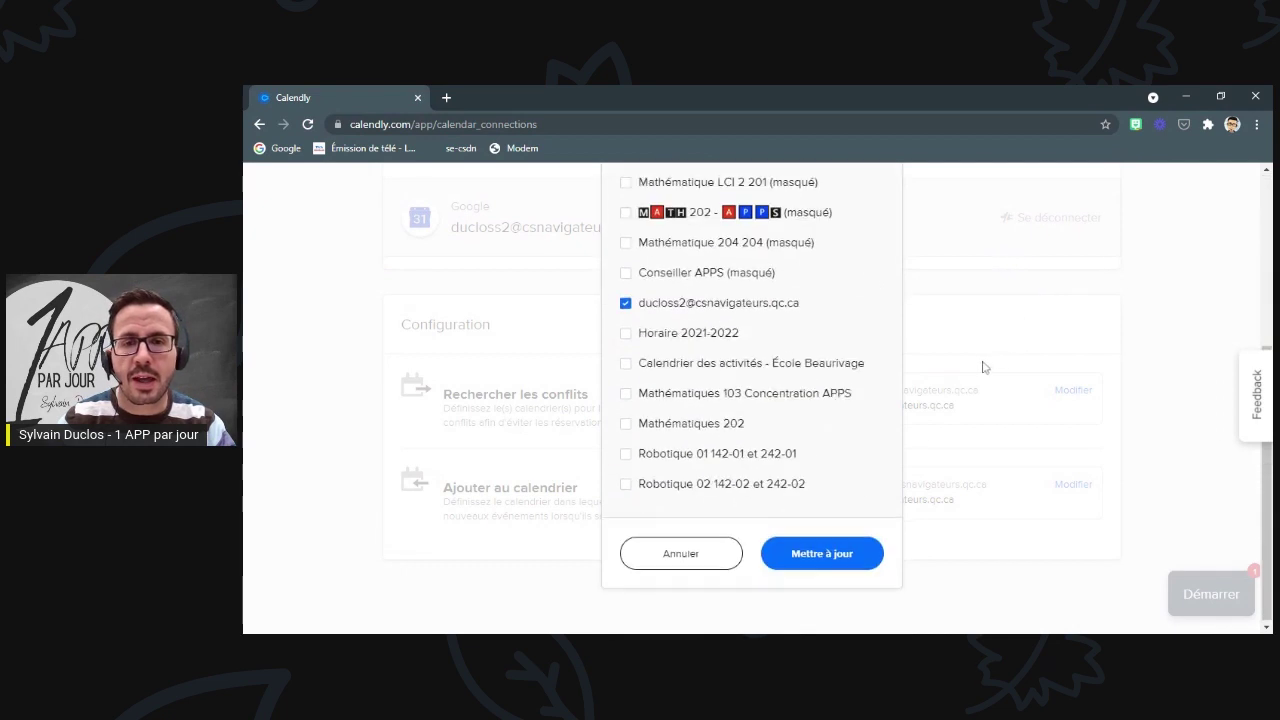
pyautogui.click(673, 563)
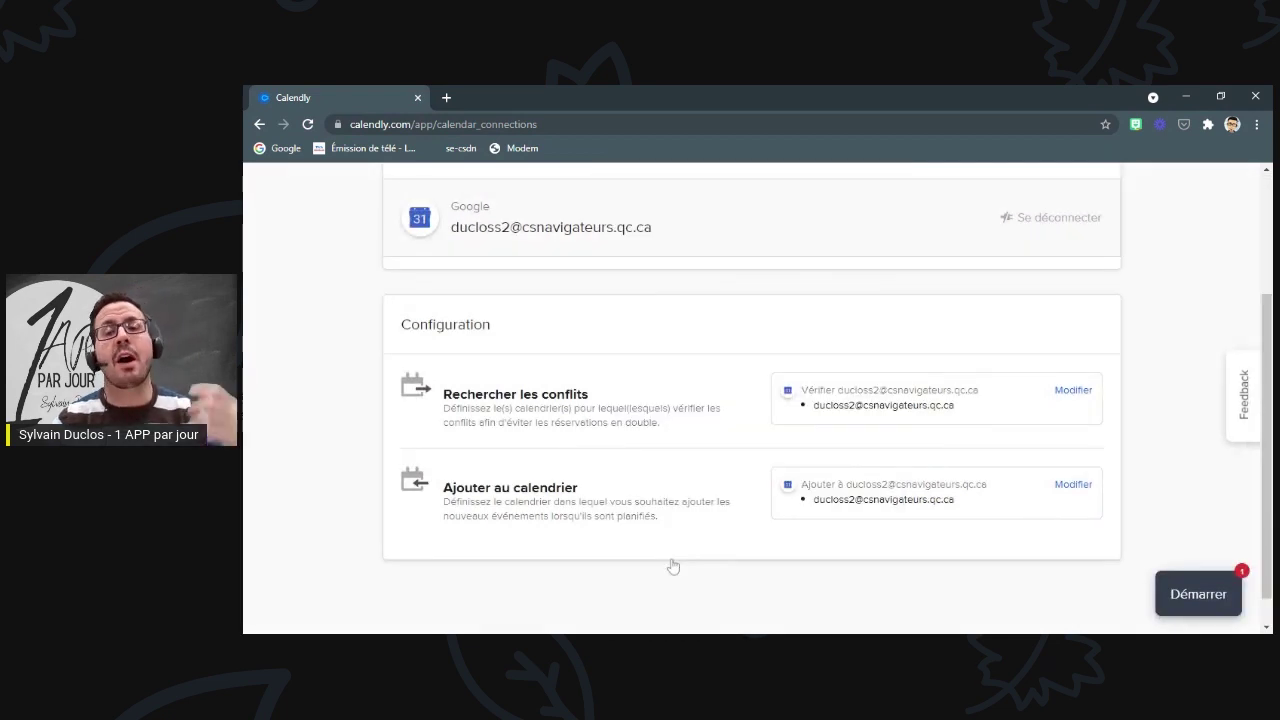
pyautogui.scroll(3, 675, 548)
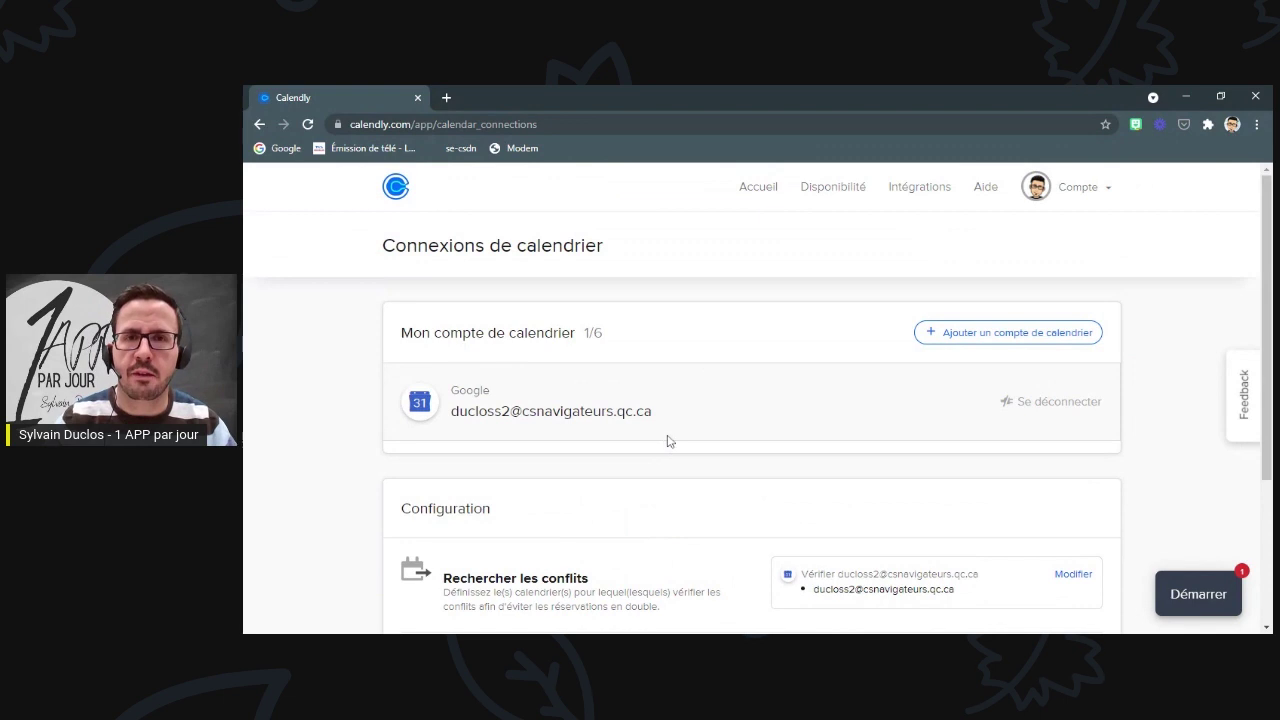
pyautogui.click(757, 190)
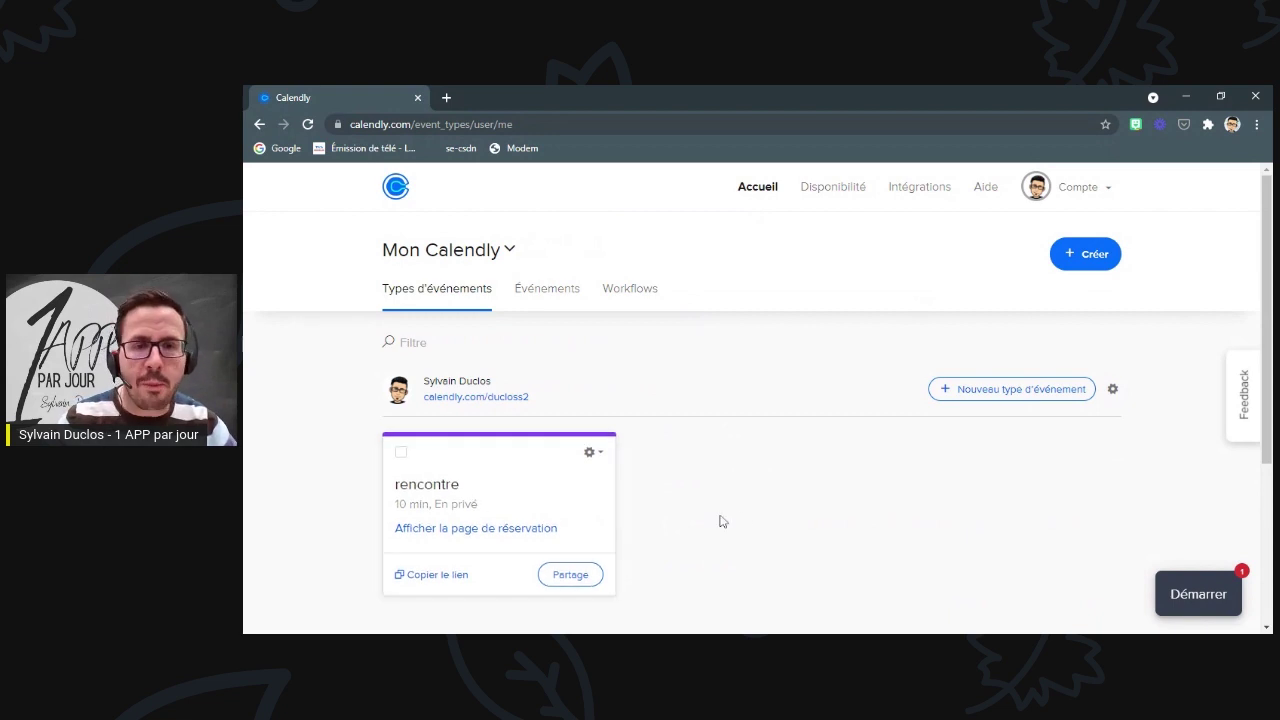
# - Delete the rencontre event type and start a new event type
pyautogui.scroll(-2, 740, 520)
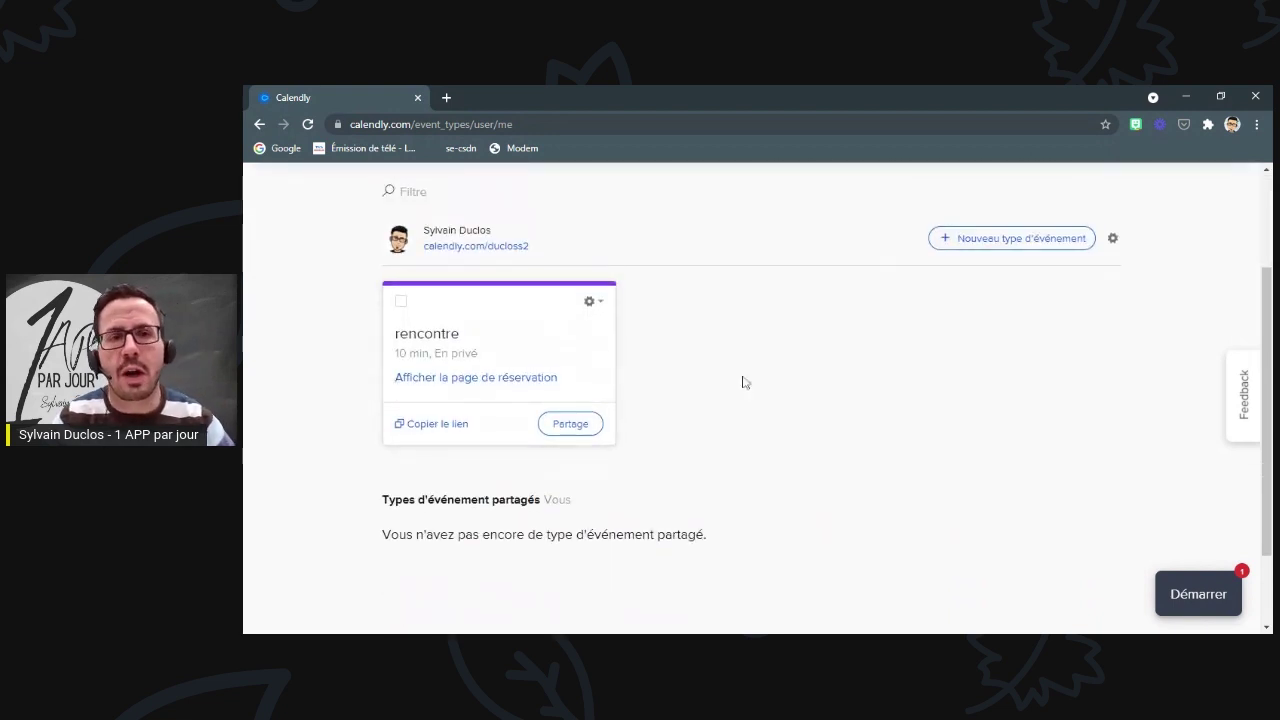
pyautogui.click(594, 301)
pyautogui.click(591, 446)
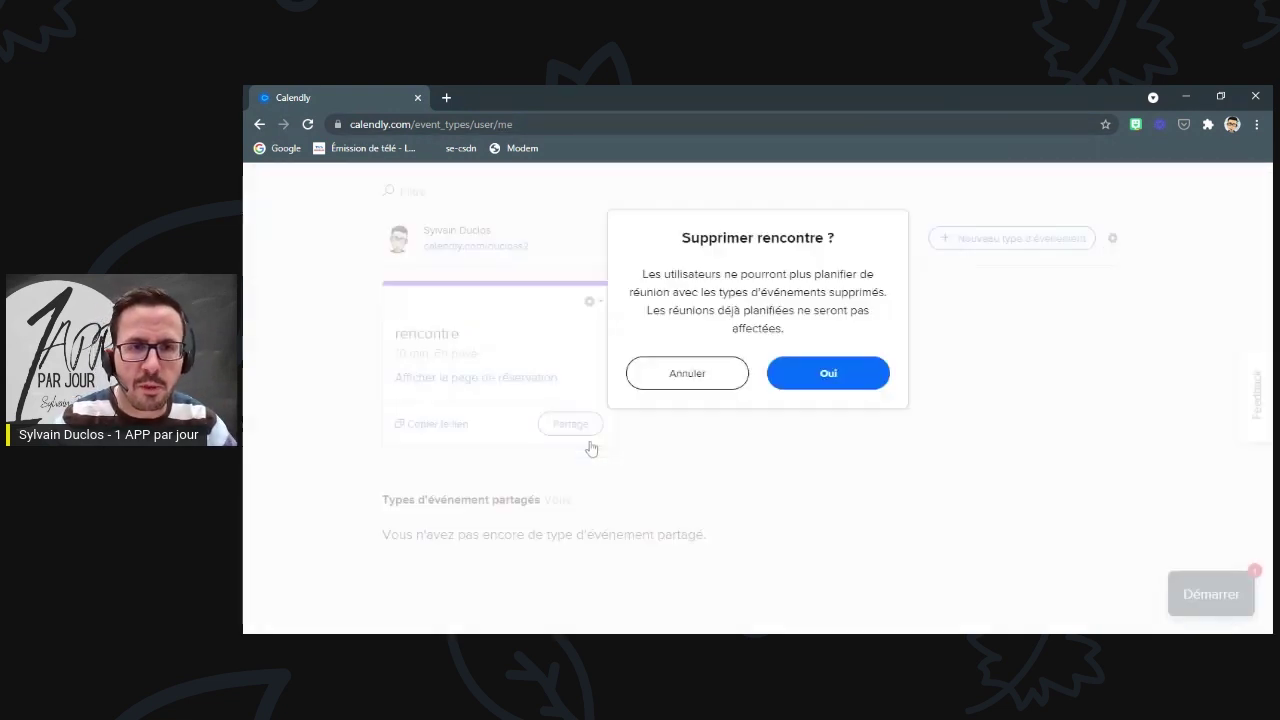
pyautogui.click(836, 376)
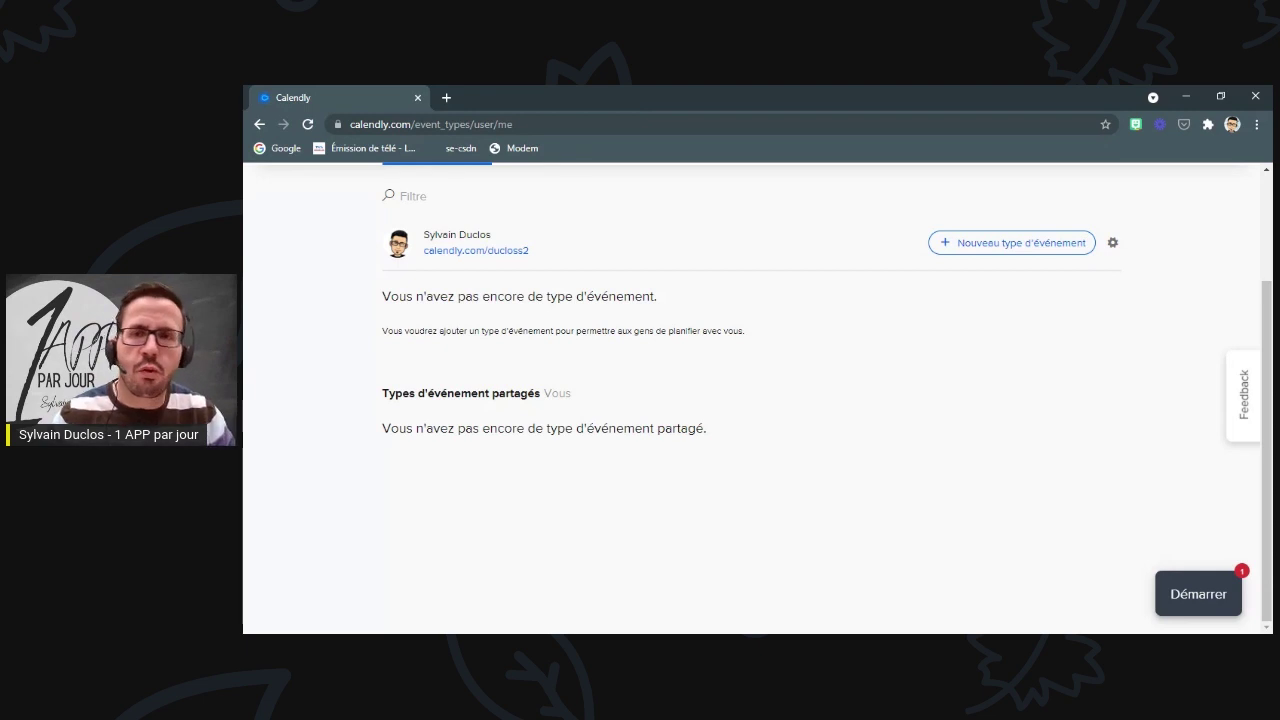
pyautogui.click(983, 251)
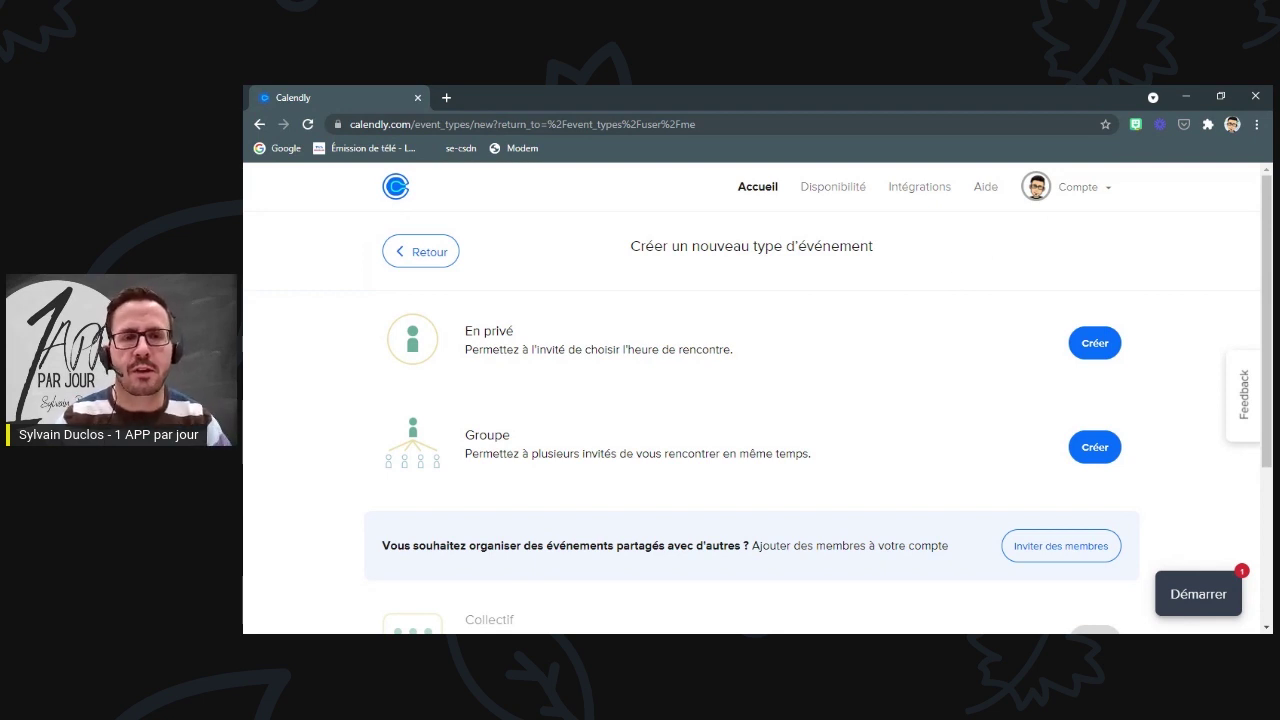
# - Create an En privé event named 'Rencontre parent-enseignant mathématiques'
pyautogui.scroll(-3, 872, 312)
pyautogui.scroll(2, 867, 320)
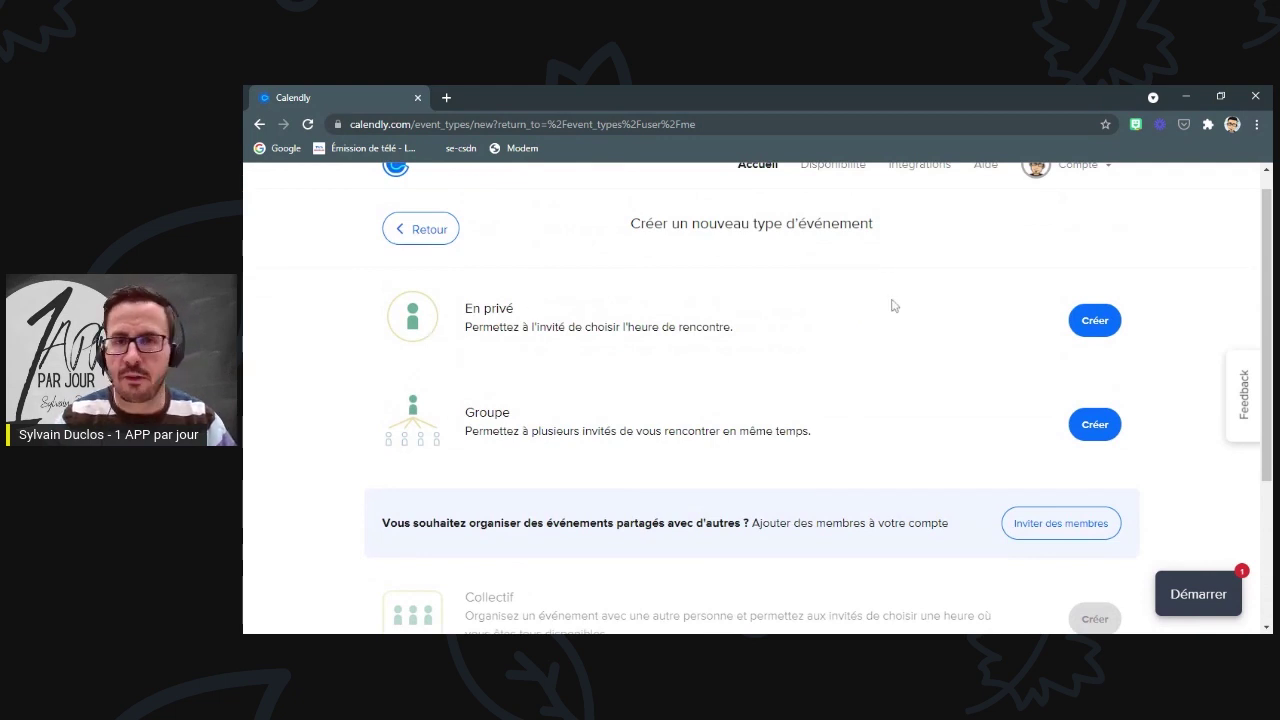
pyautogui.click(1094, 320)
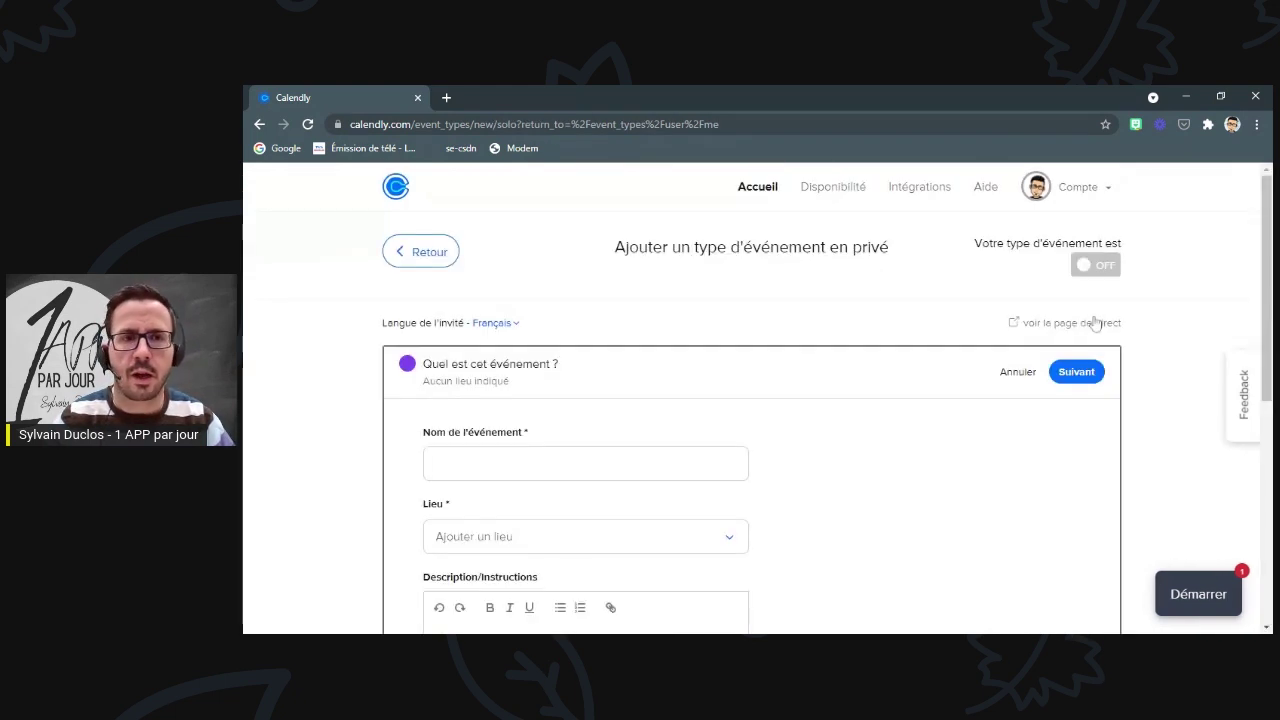
pyautogui.scroll(-1, 470, 380)
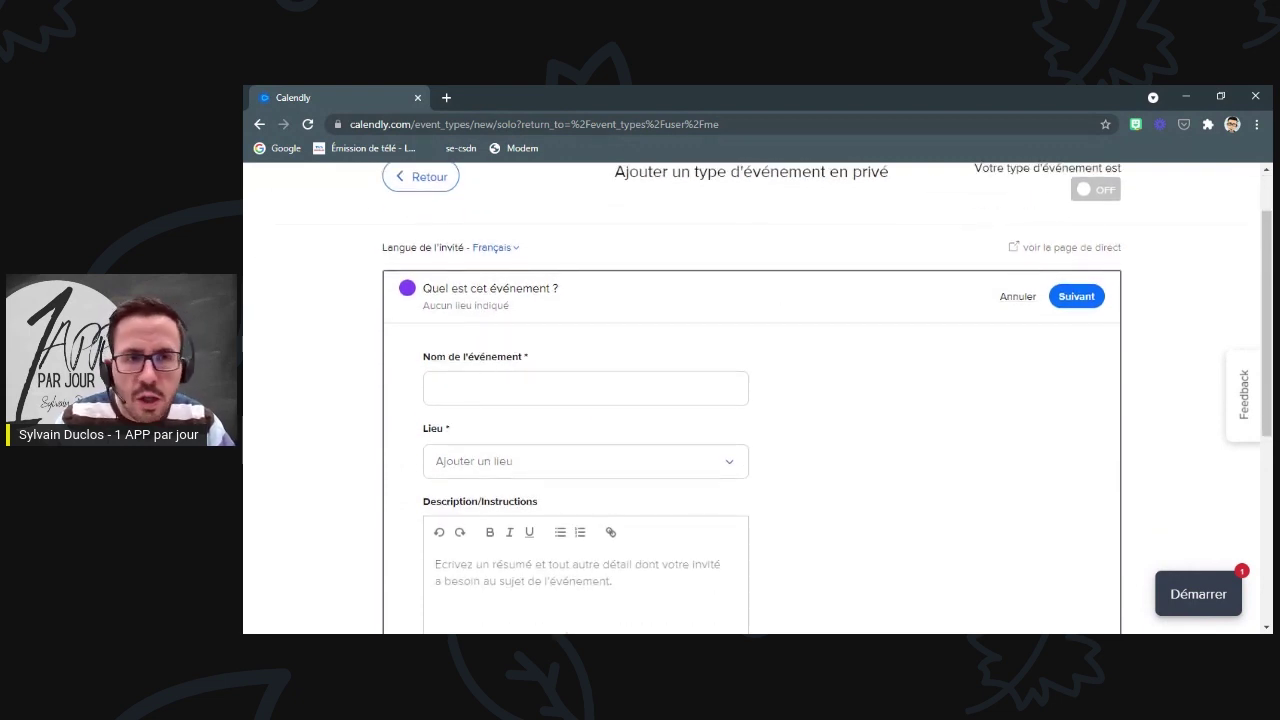
pyautogui.click(450, 389)
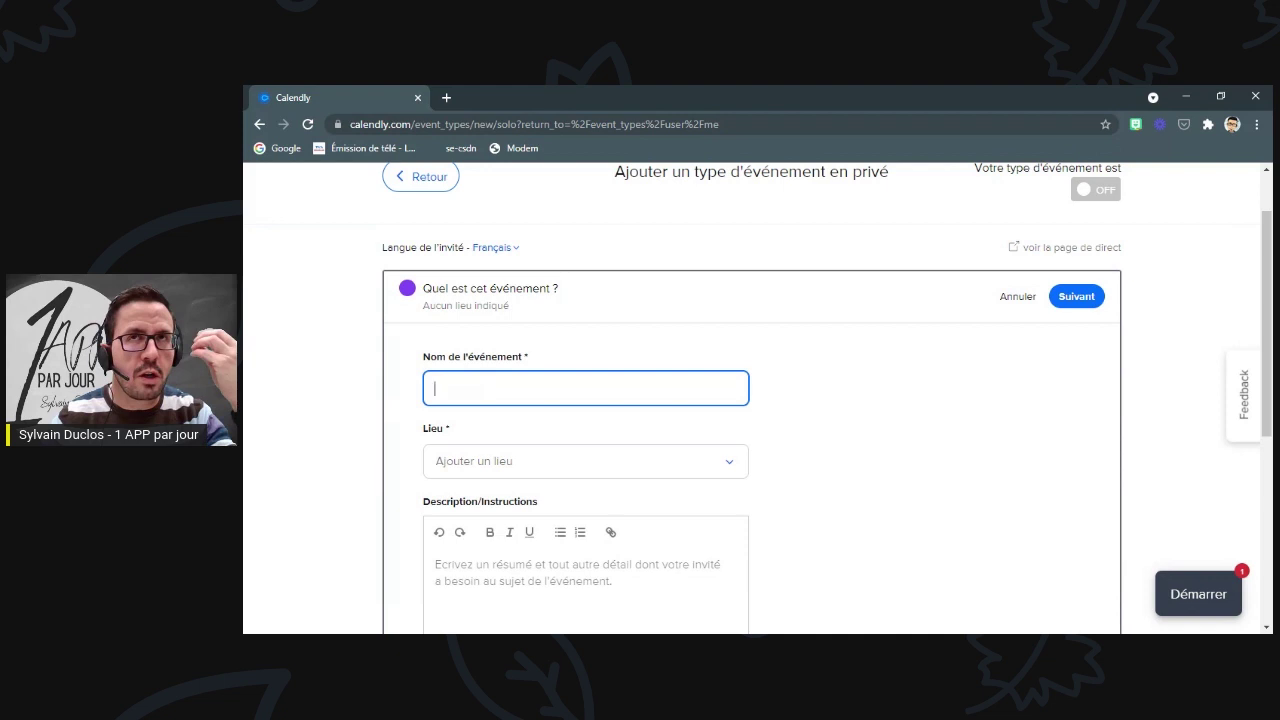
pyautogui.write('R')
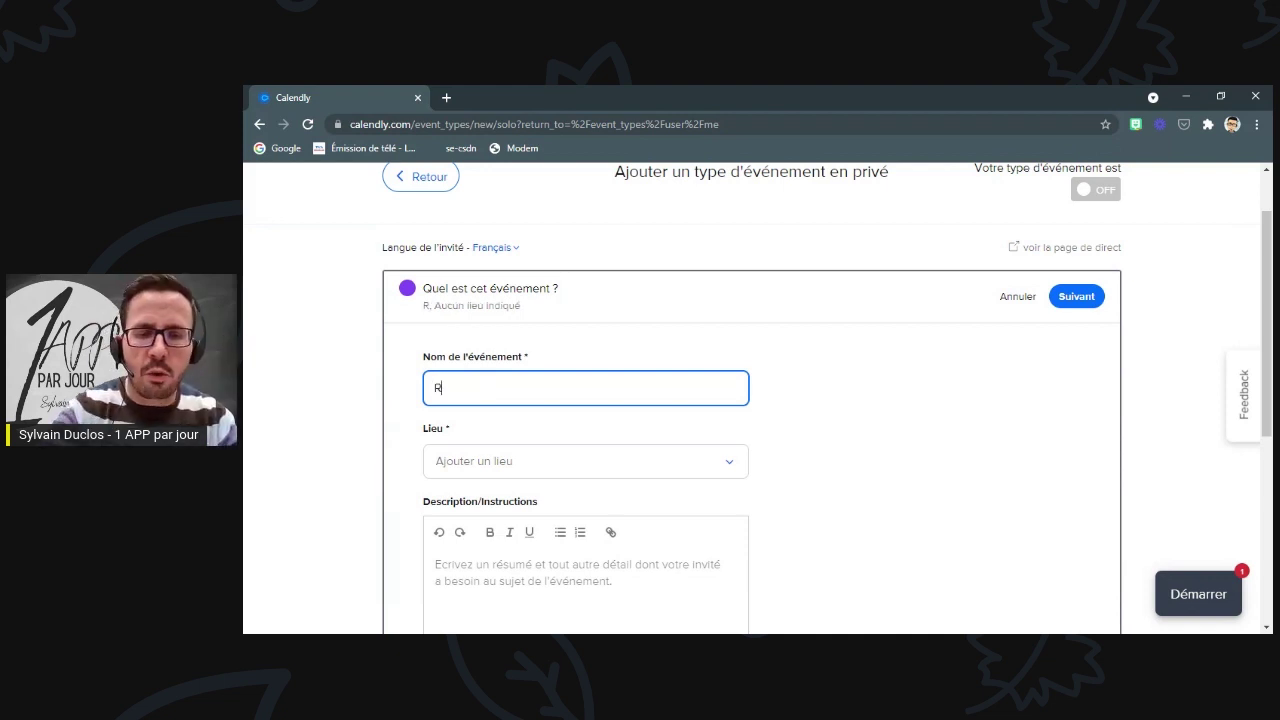
pyautogui.write('encontre paren-enseignant mathématiques')
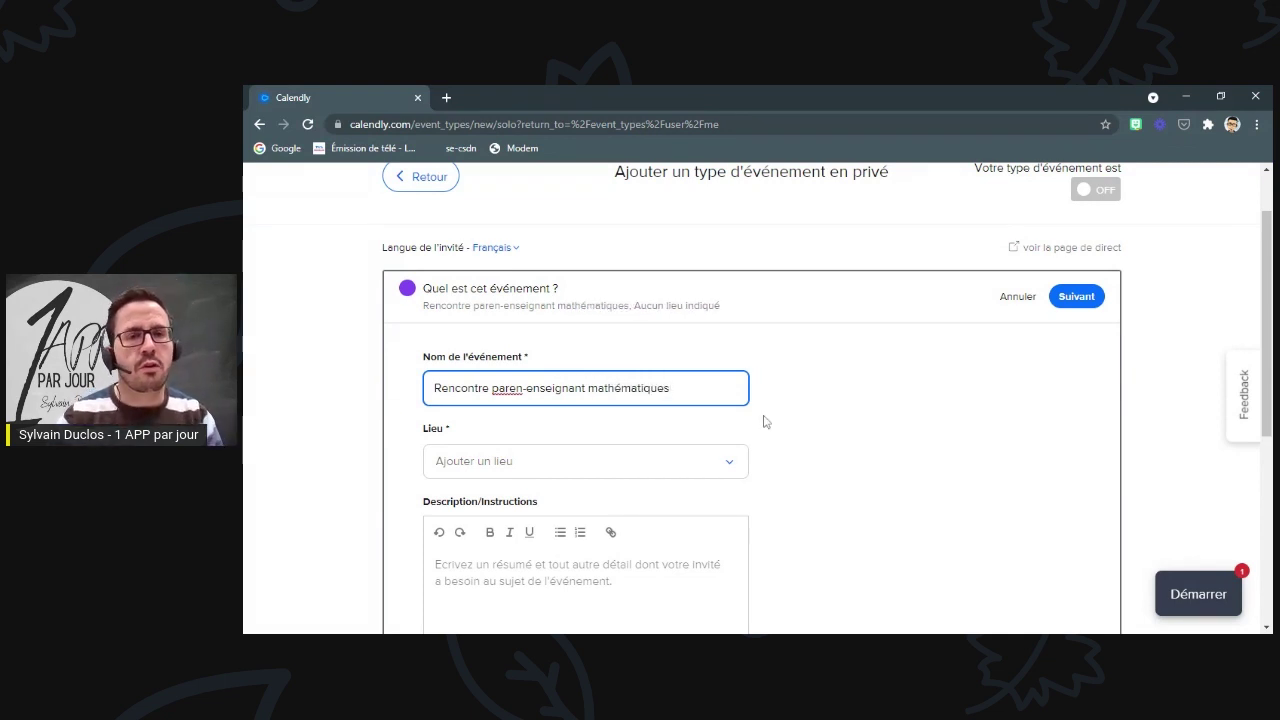
pyautogui.write('t')
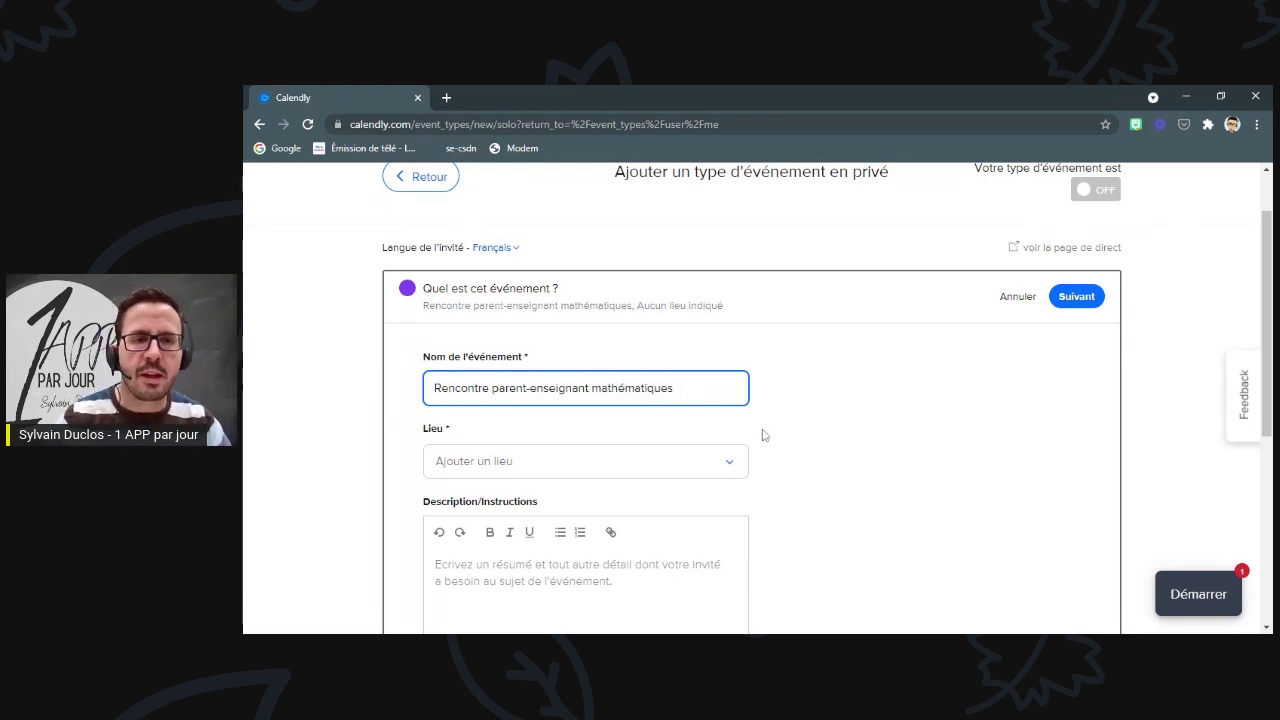
# - Set Google Meet as the event's location
pyautogui.click(486, 466)
pyautogui.scroll(-2, 486, 466)
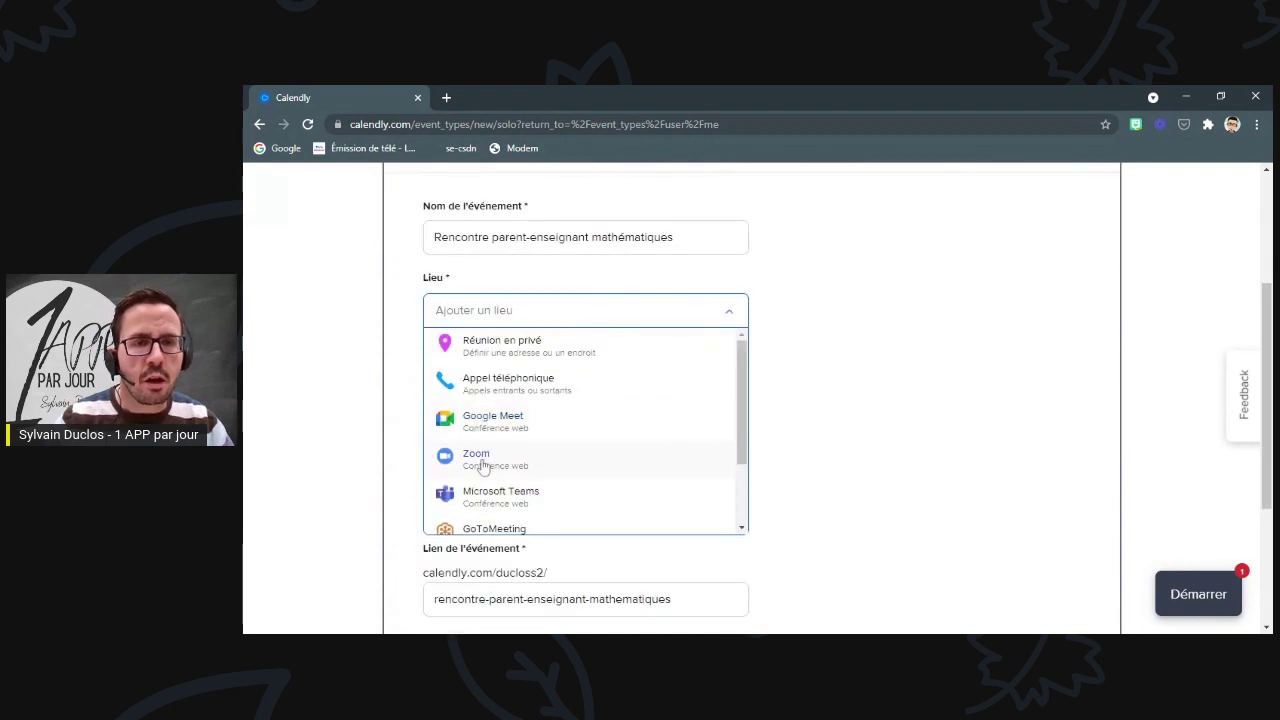
pyautogui.scroll(-1, 540, 372)
pyautogui.scroll(-3, 540, 380)
pyautogui.scroll(4, 565, 392)
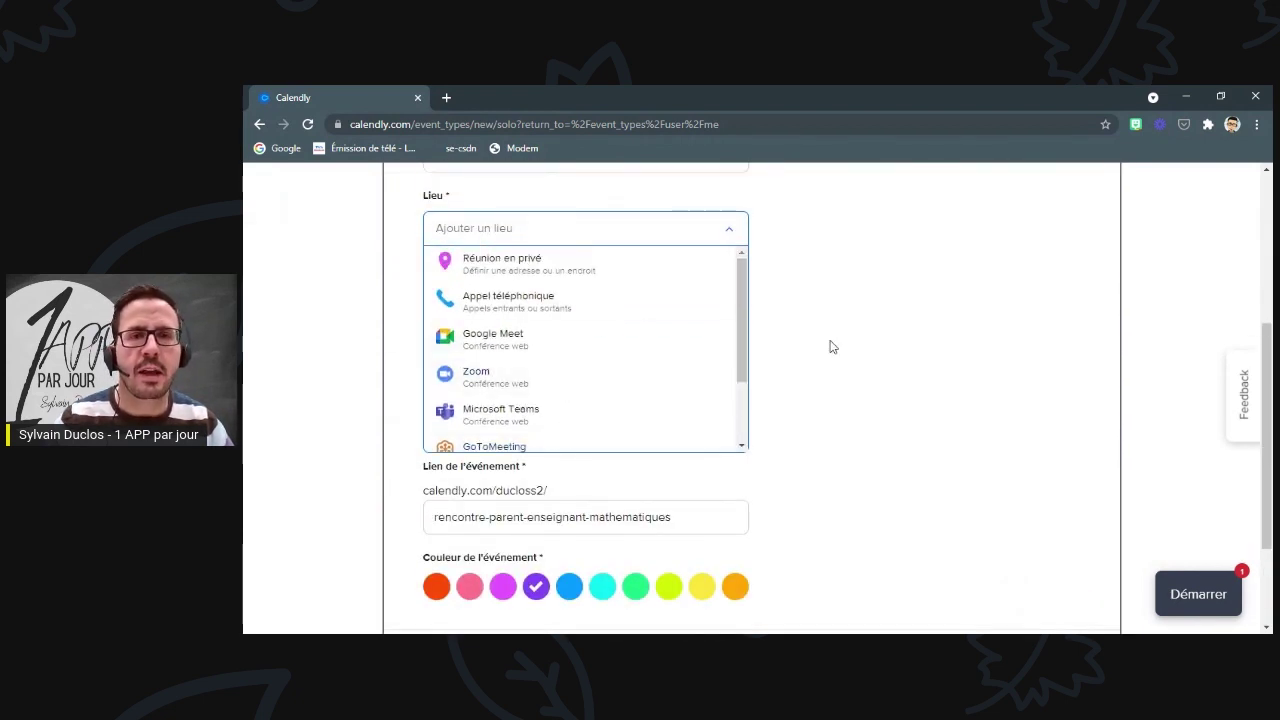
pyautogui.scroll(1, 830, 346)
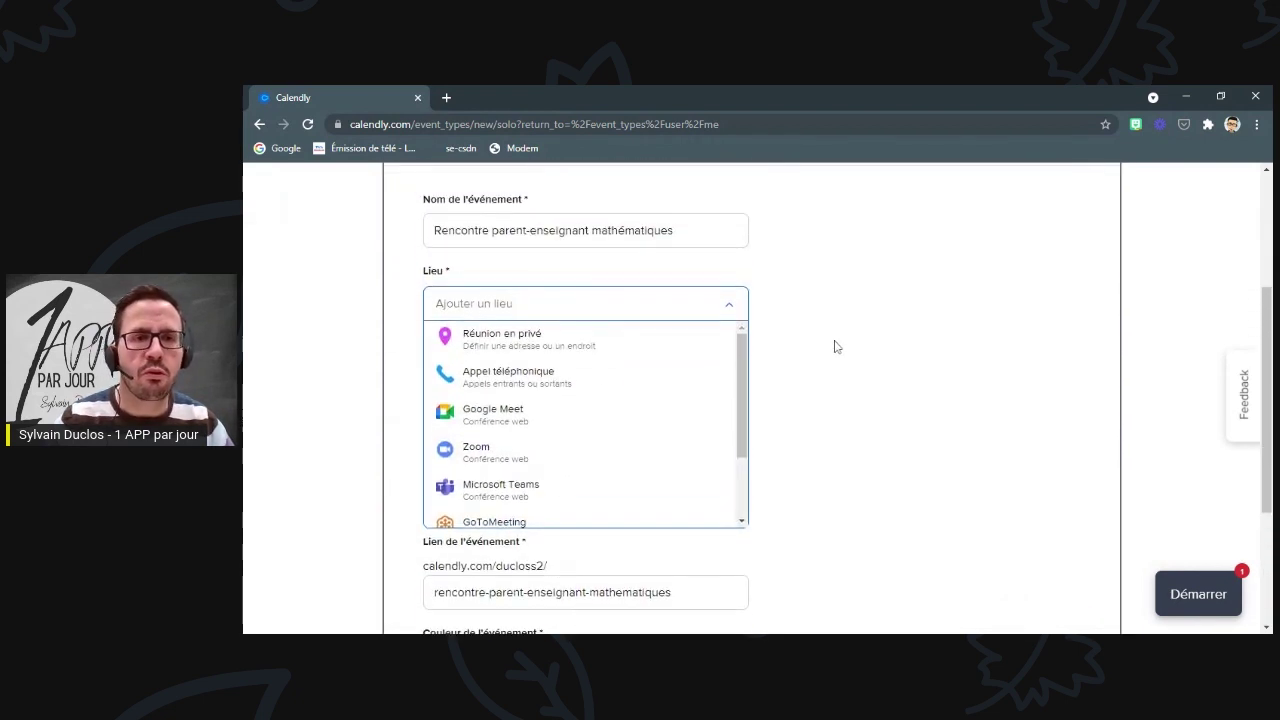
pyautogui.click(502, 416)
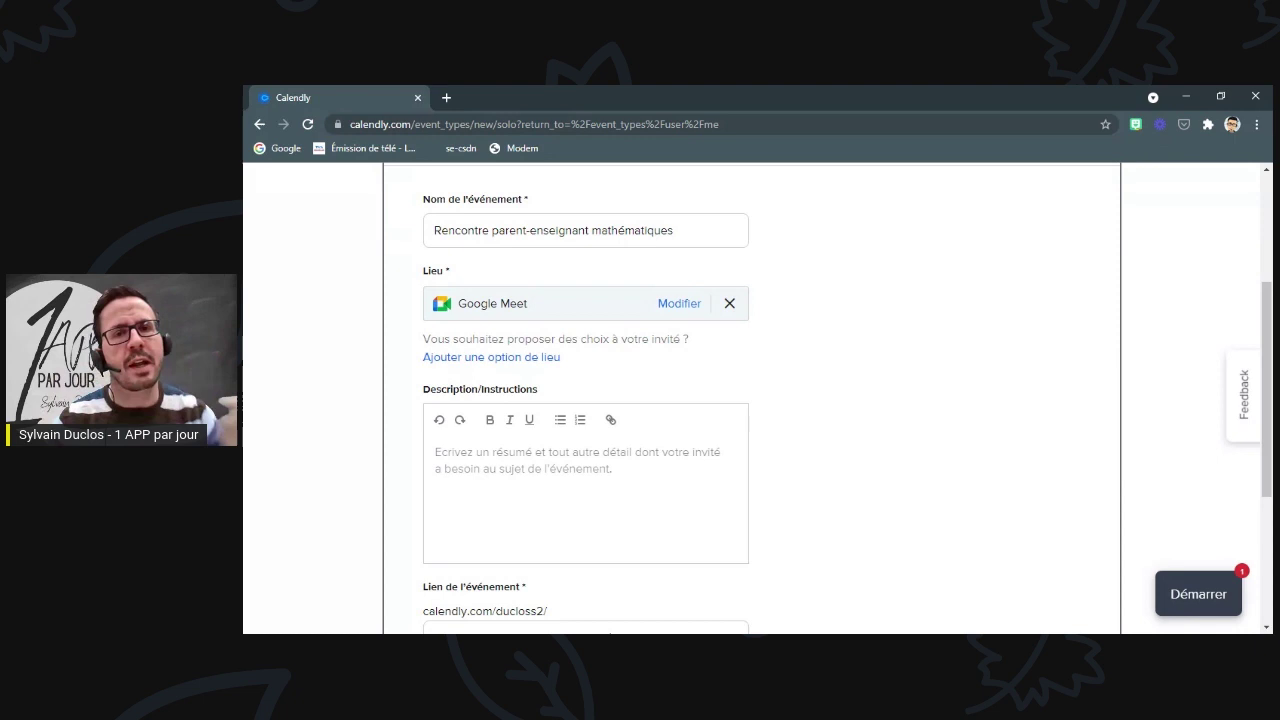
# - Add Appel téléphonique (J'appellerai mon invité) as a second location beside Google Meet
pyautogui.click(502, 360)
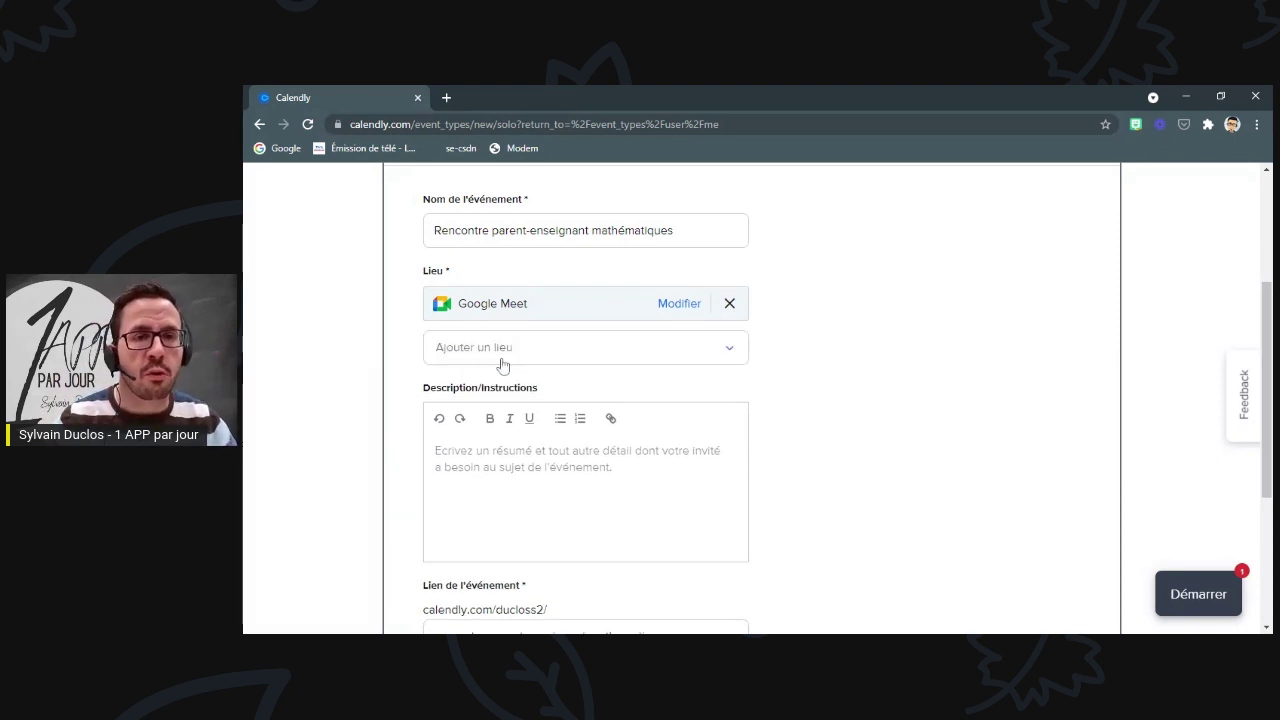
pyautogui.click(732, 358)
pyautogui.click(519, 434)
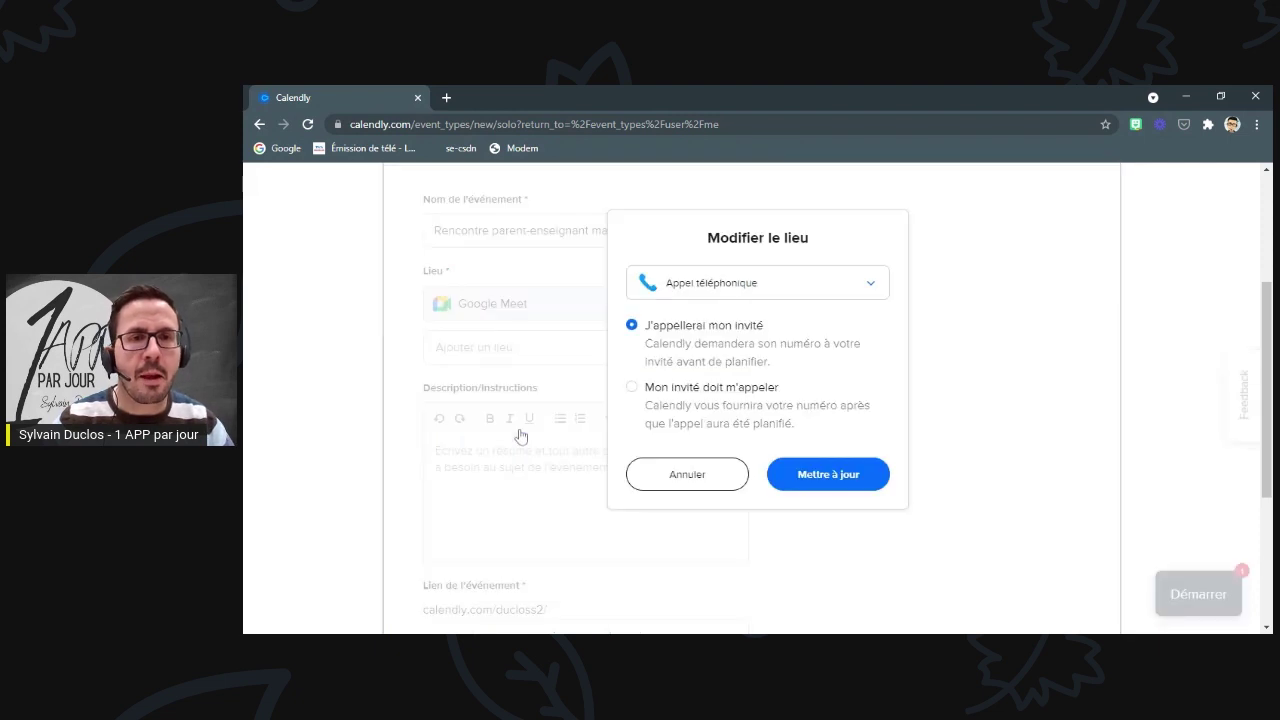
pyautogui.click(687, 474)
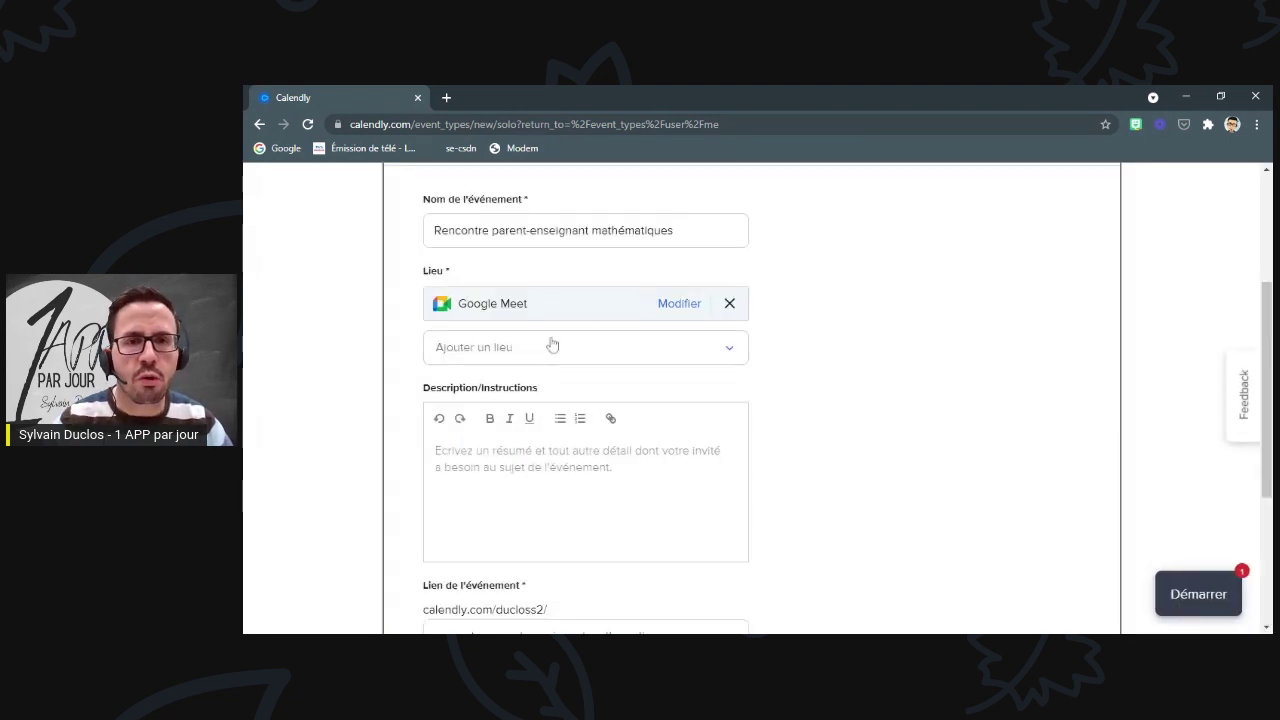
pyautogui.click(731, 349)
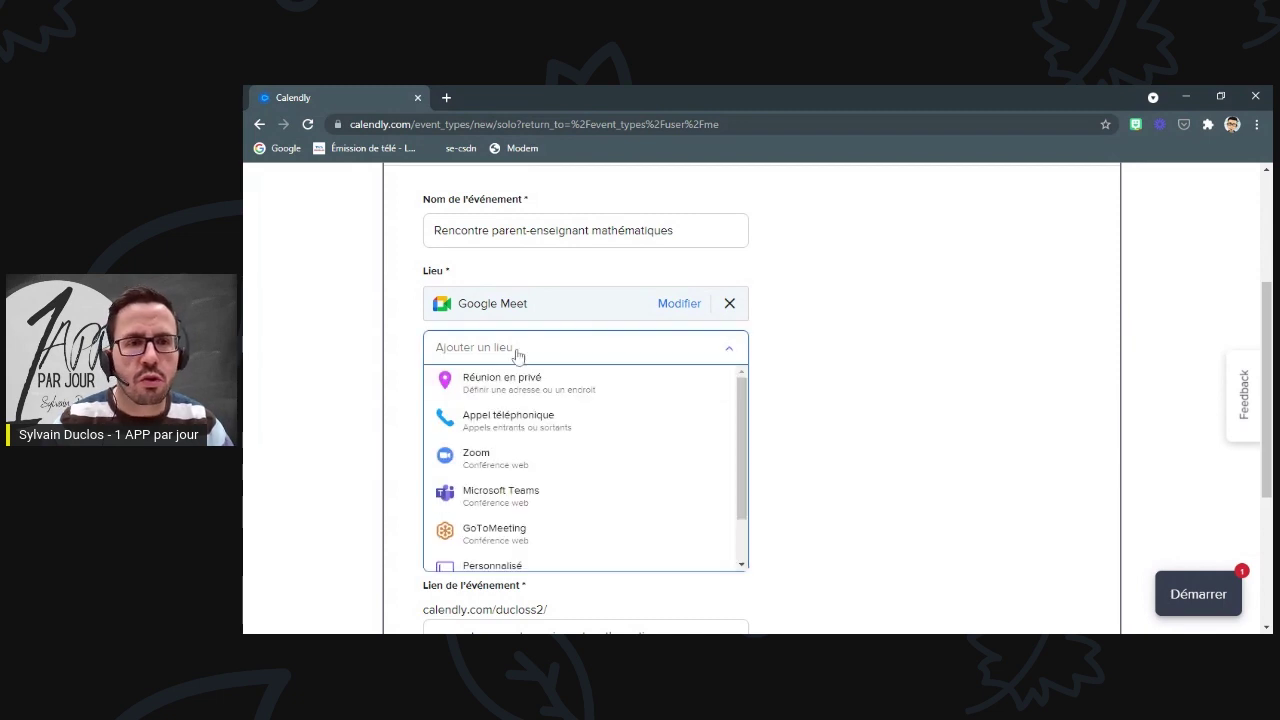
pyautogui.click(507, 420)
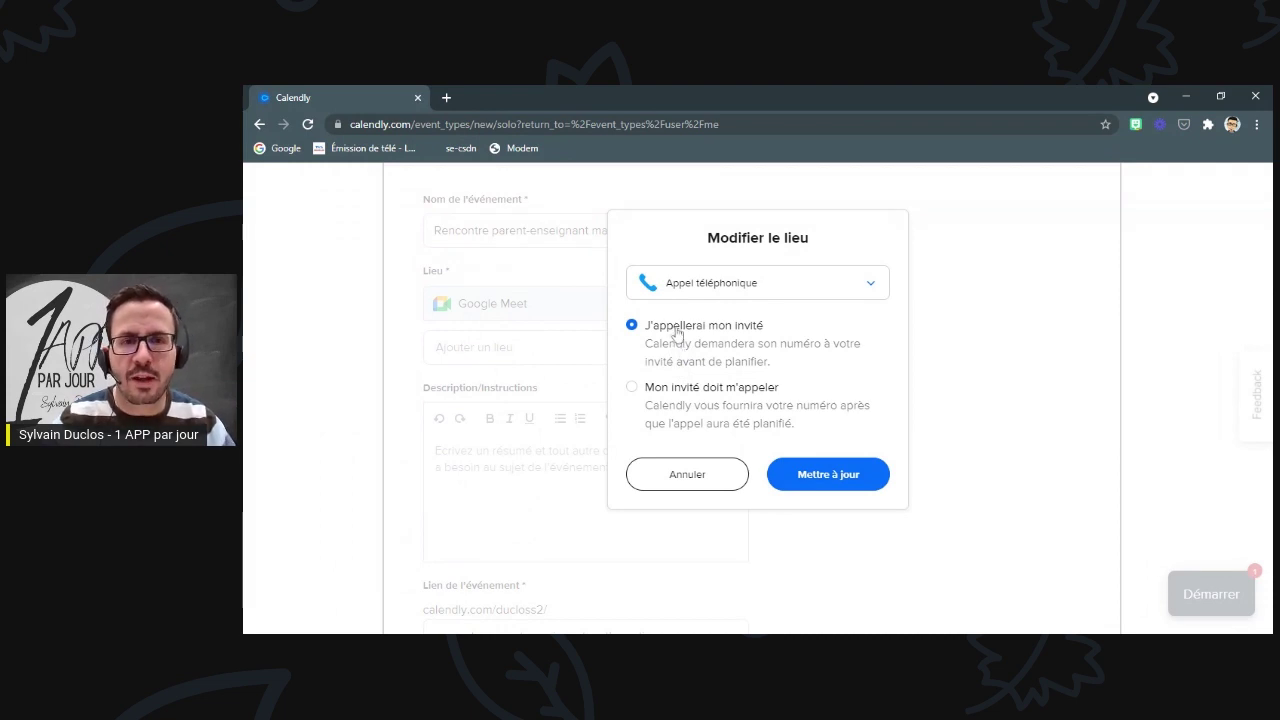
pyautogui.click(858, 474)
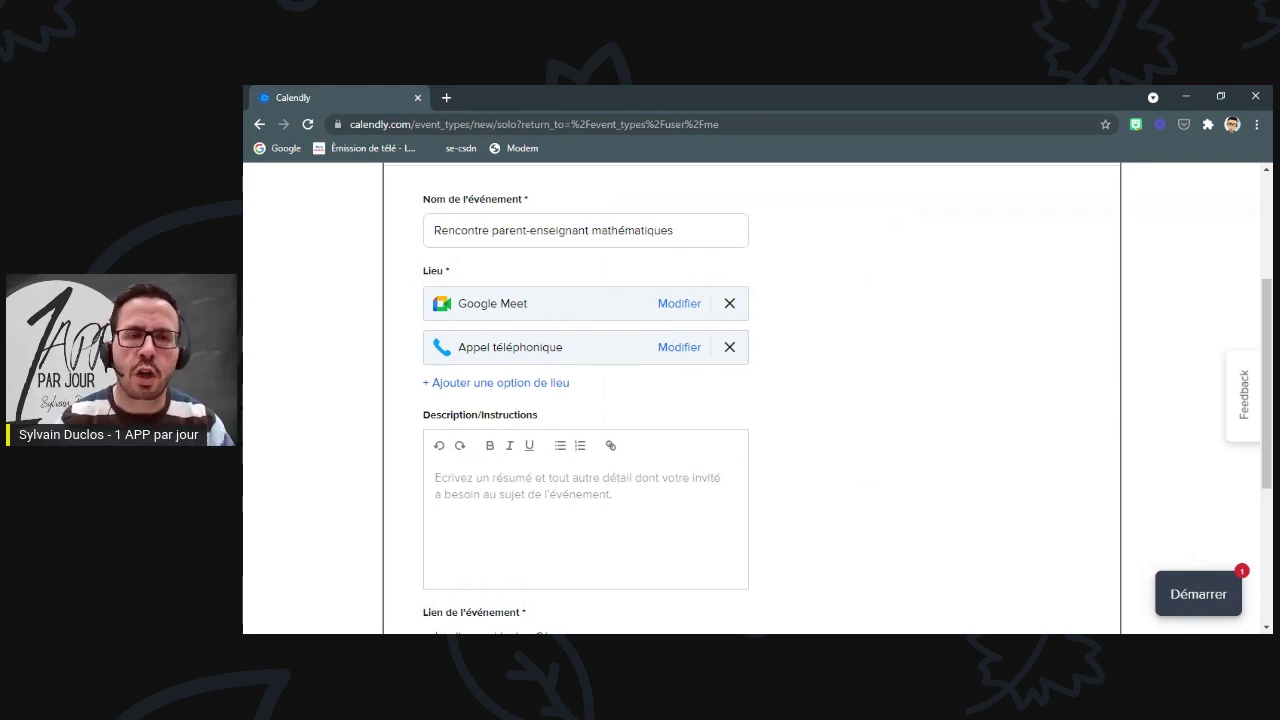
pyautogui.scroll(-1, 569, 372)
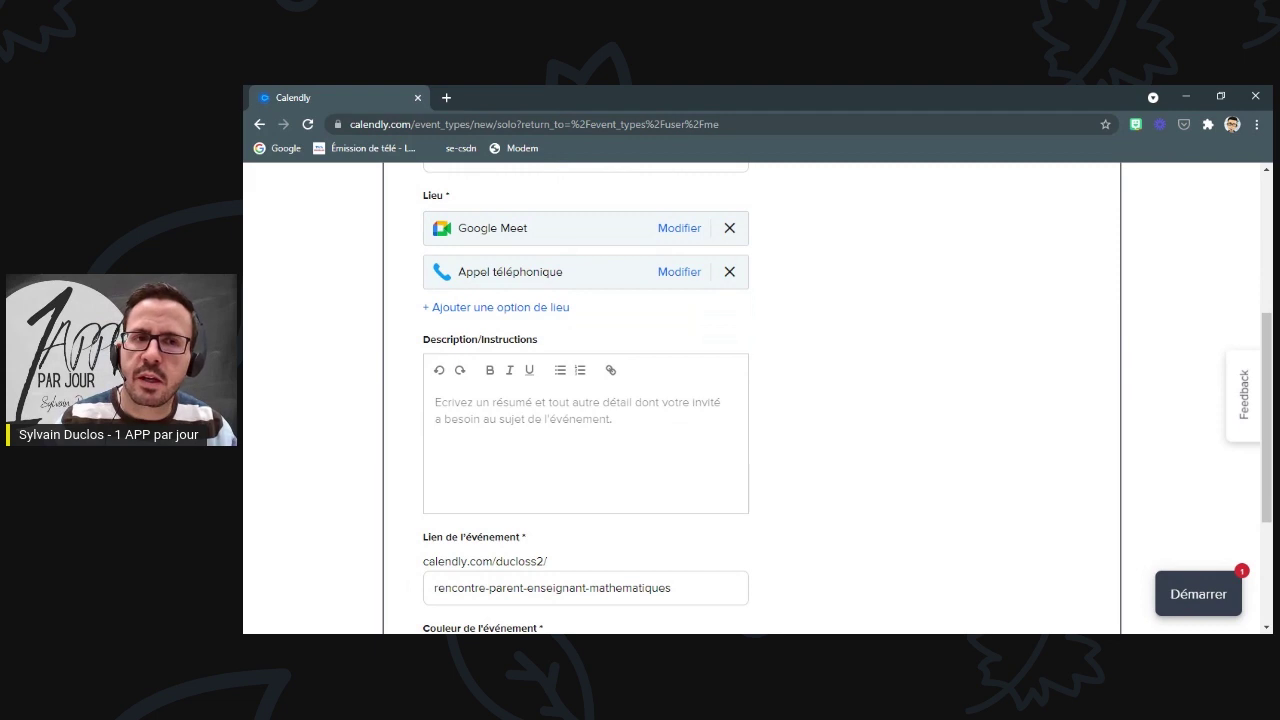
pyautogui.scroll(-2, 494, 408)
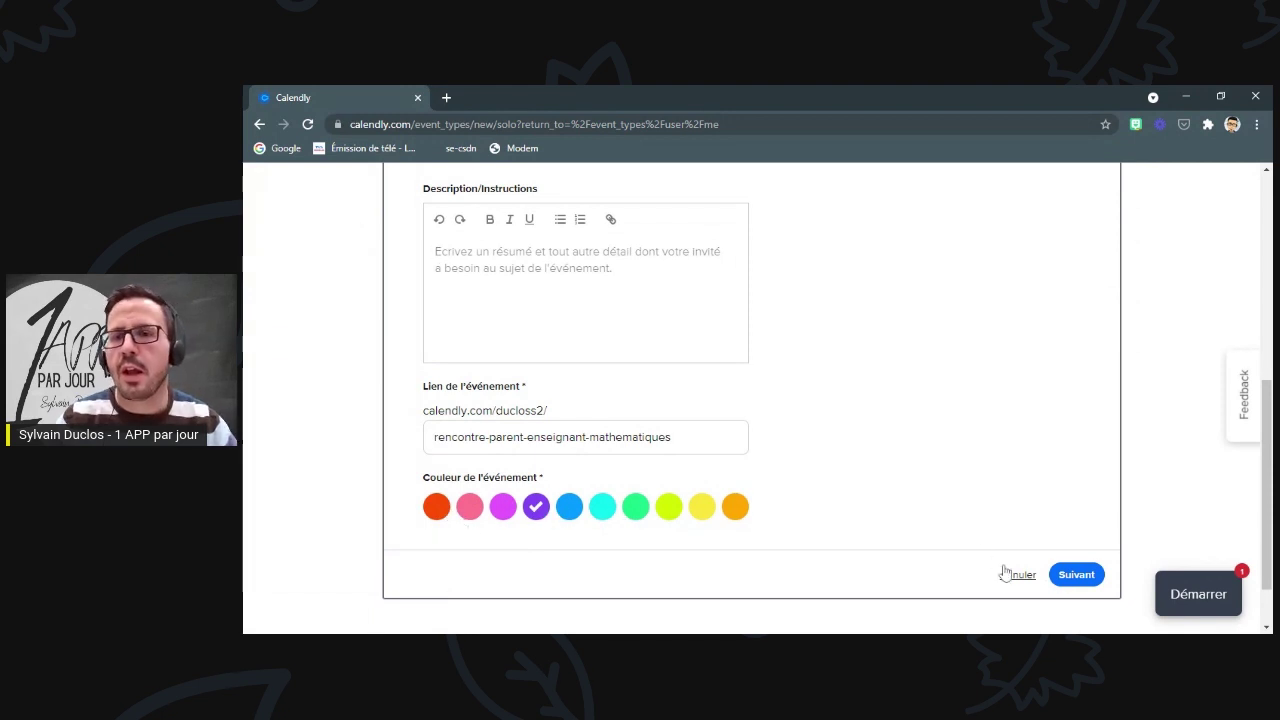
# - Save the event details and review the availability defaults of 60 days and 30 minutes
pyautogui.click(1085, 578)
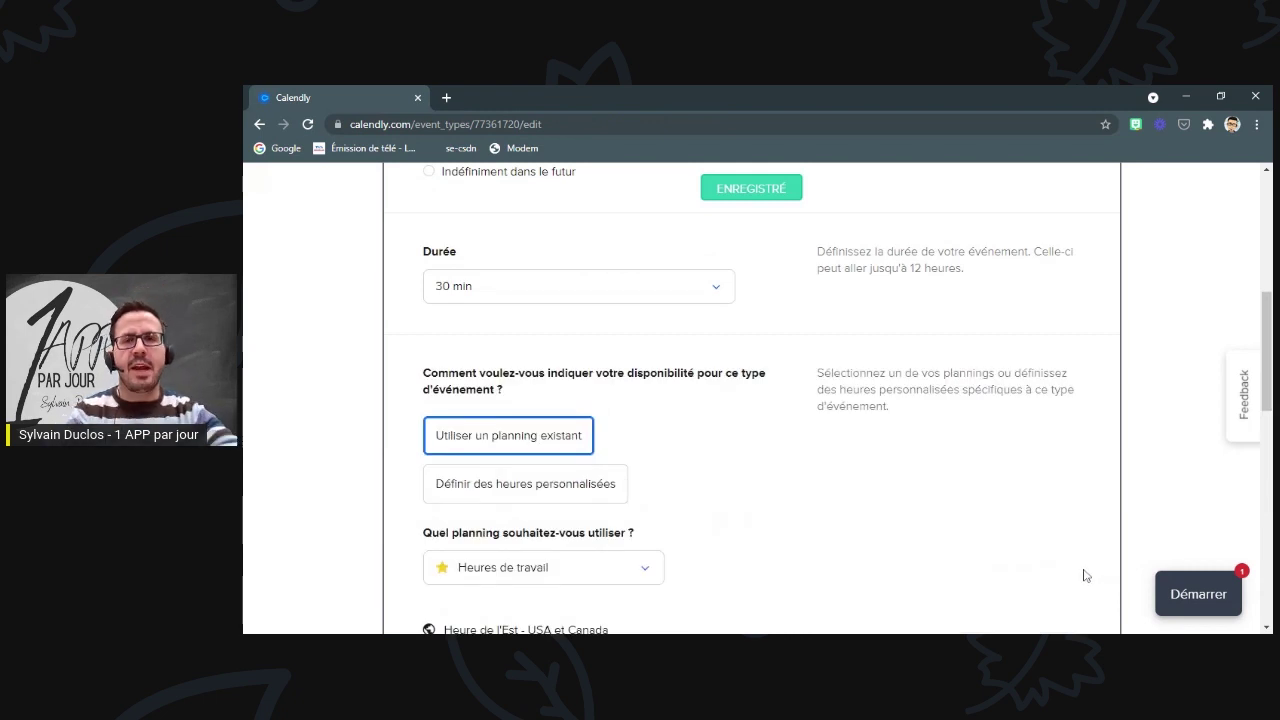
pyautogui.scroll(5, 877, 505)
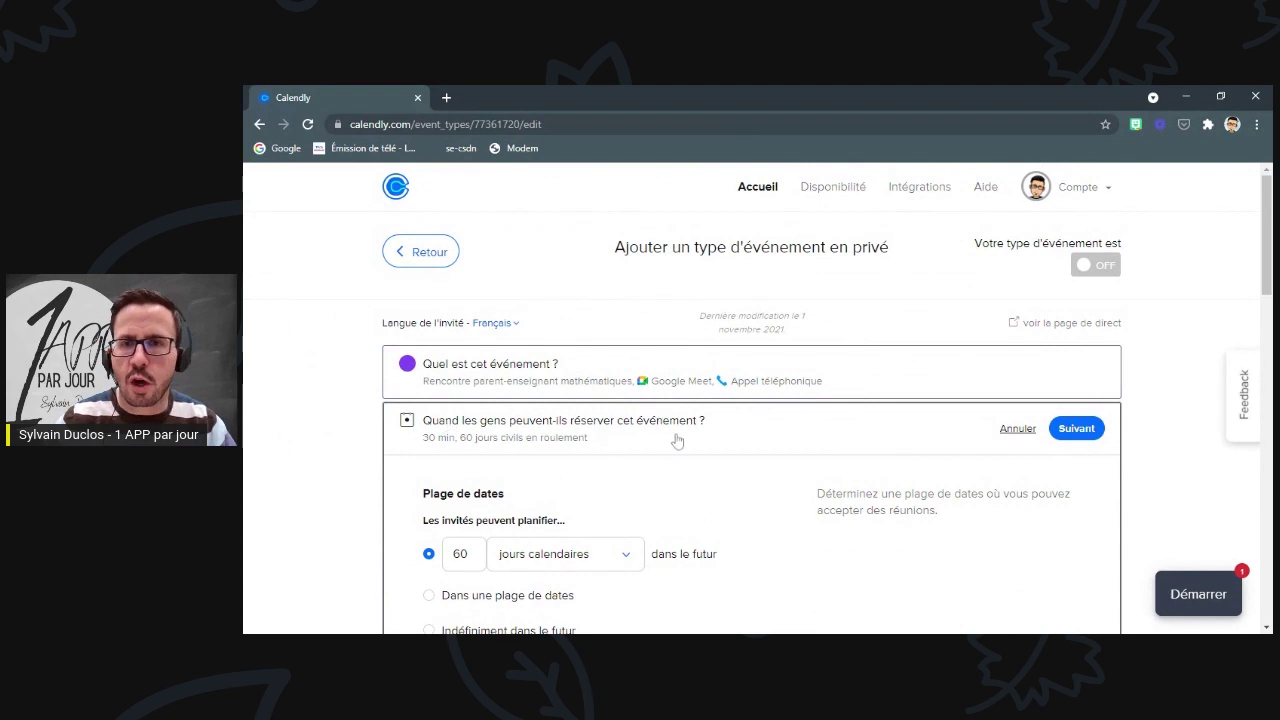
pyautogui.scroll(-1, 672, 436)
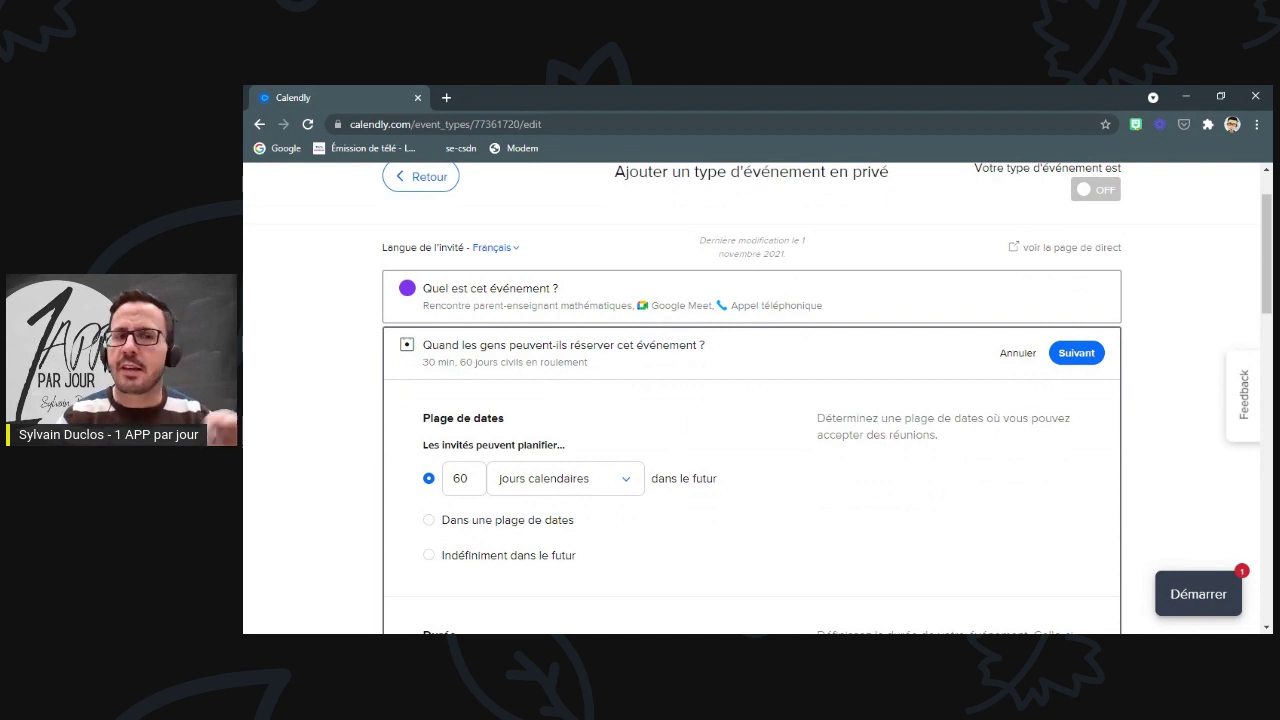
pyautogui.scroll(-1, 560, 390)
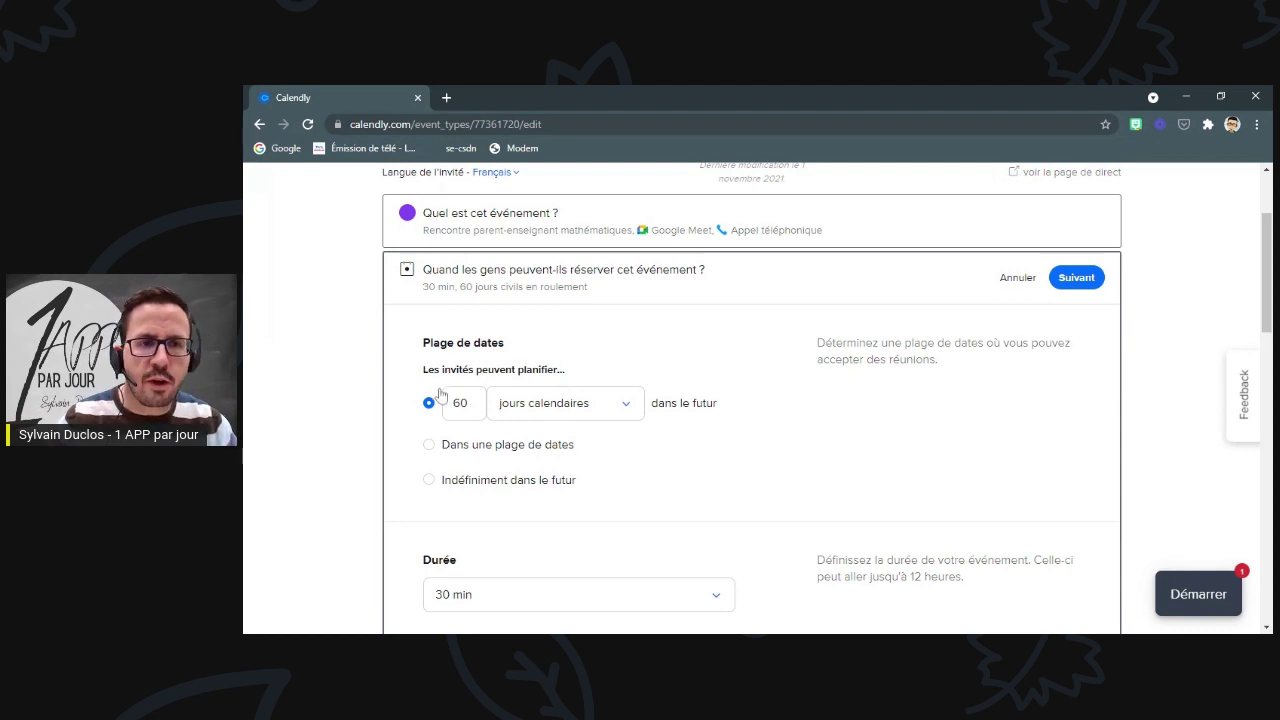
pyautogui.scroll(-1, 430, 405)
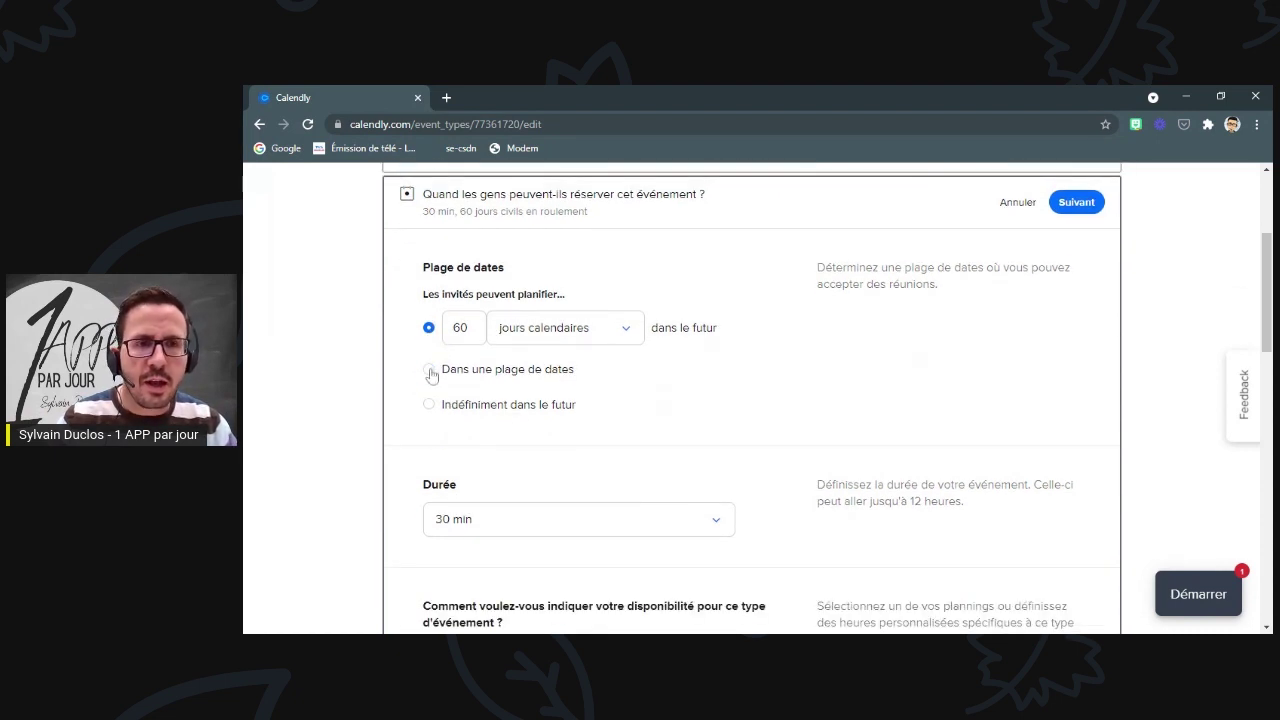
# - Restrict bookings to the date range 11 nov. – 12 nov. 2021
pyautogui.click(431, 371)
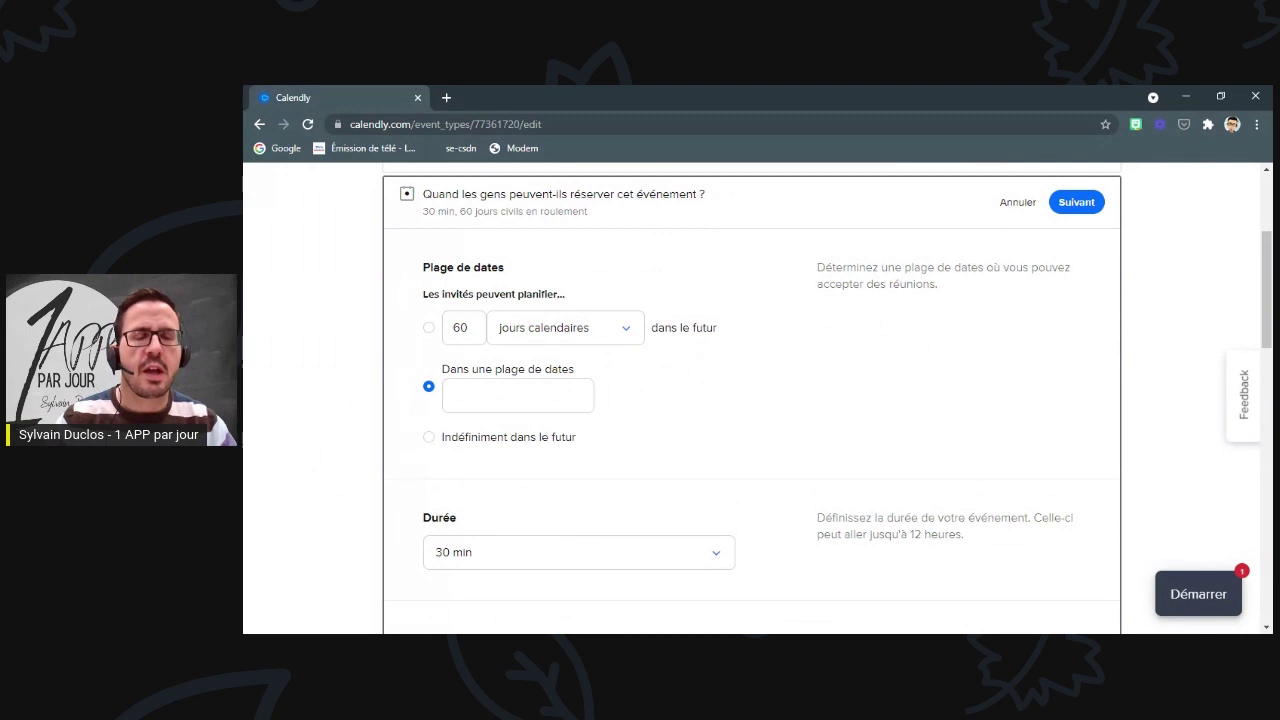
pyautogui.click(518, 396)
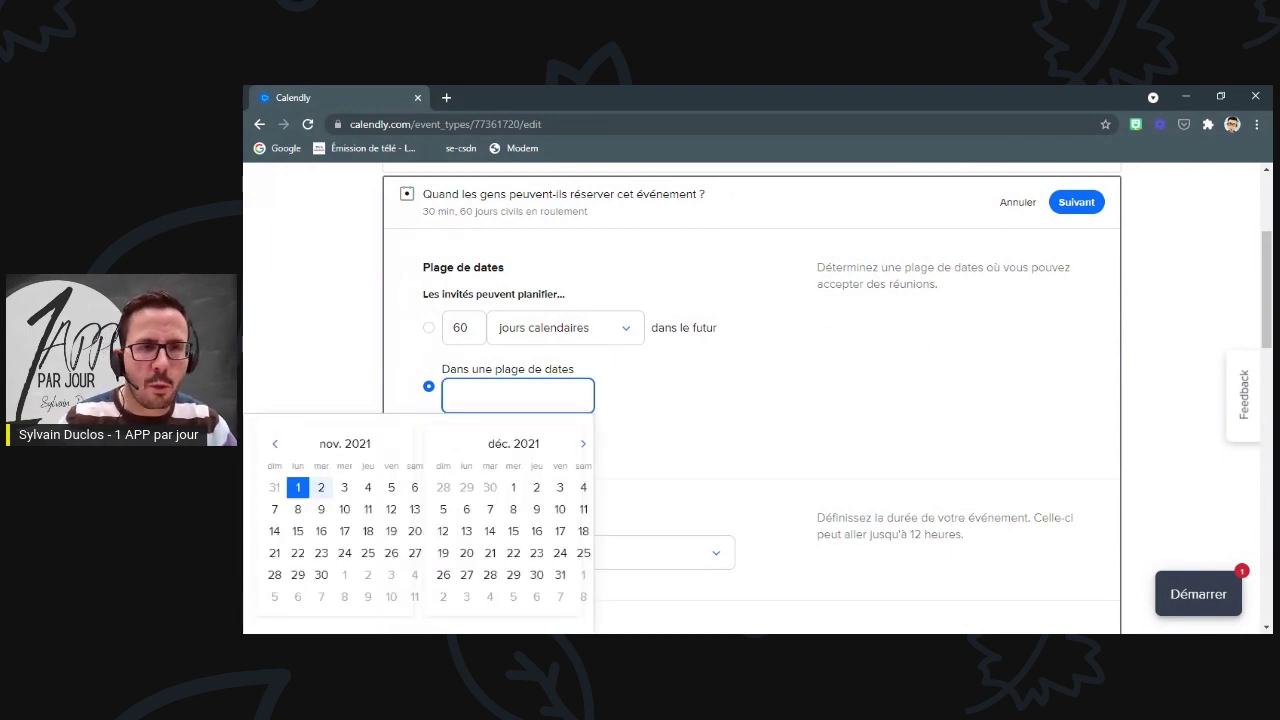
pyautogui.click(368, 510)
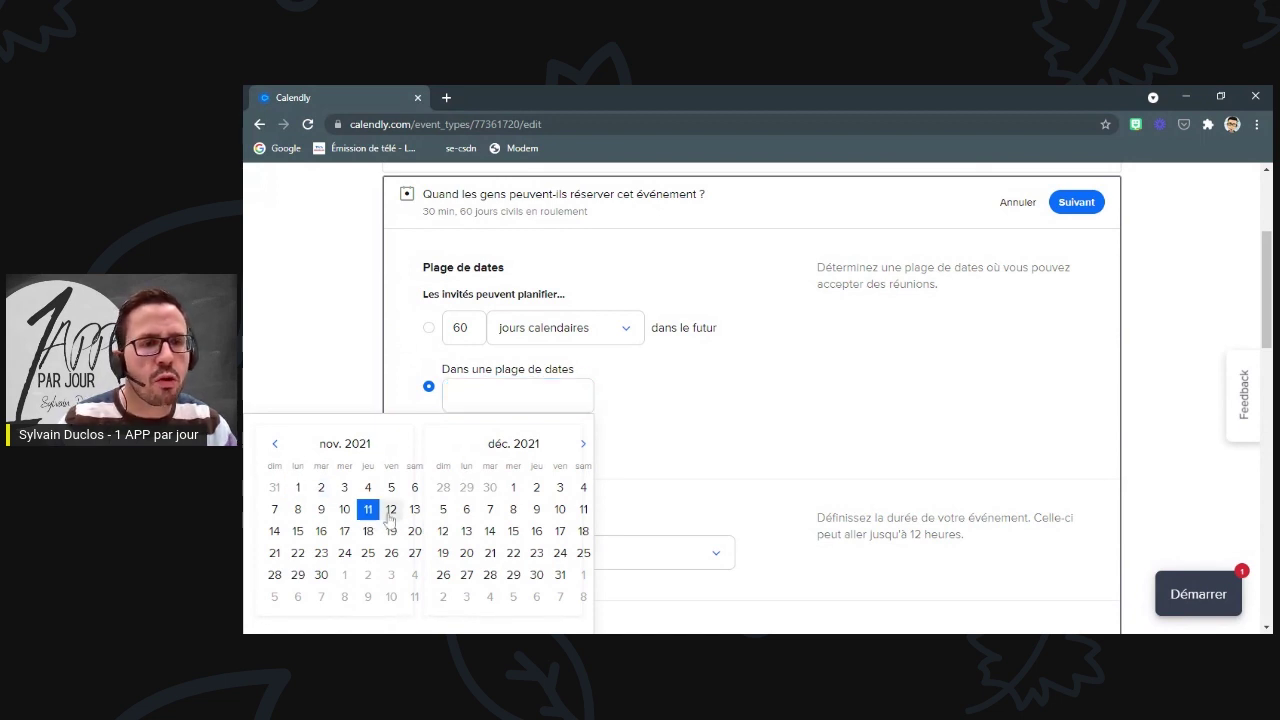
pyautogui.click(391, 531)
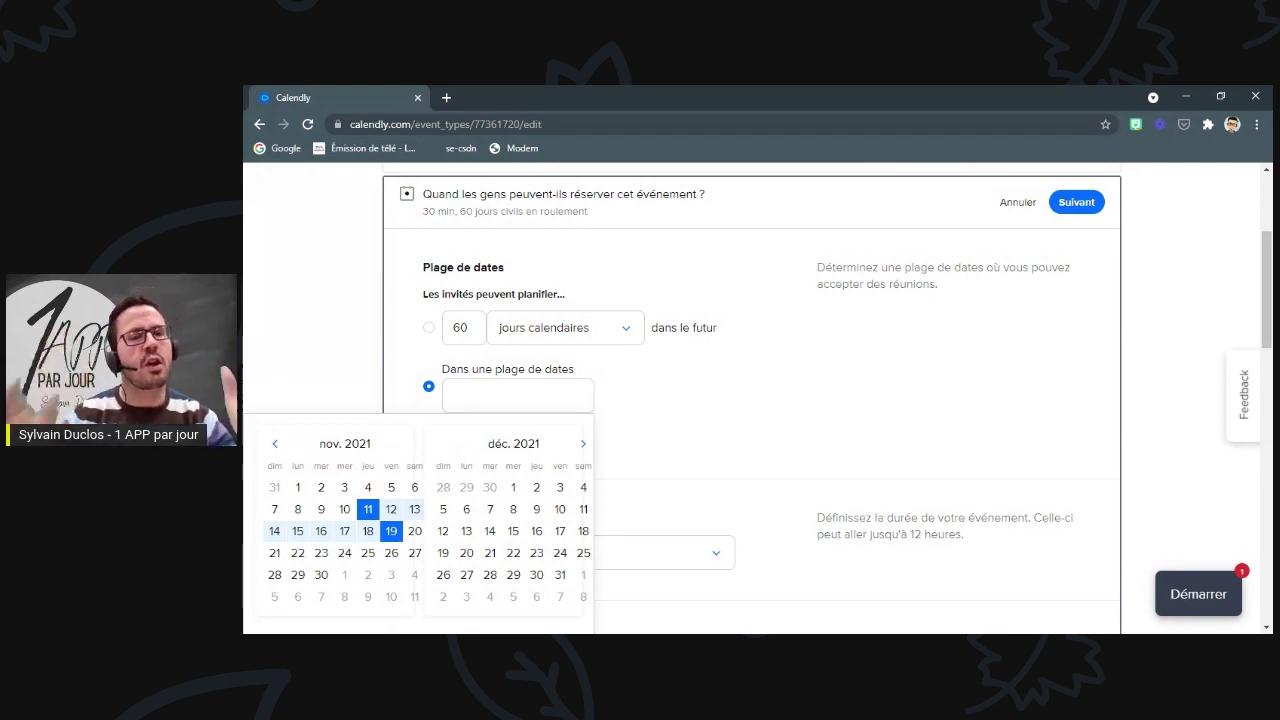
pyautogui.click(368, 509)
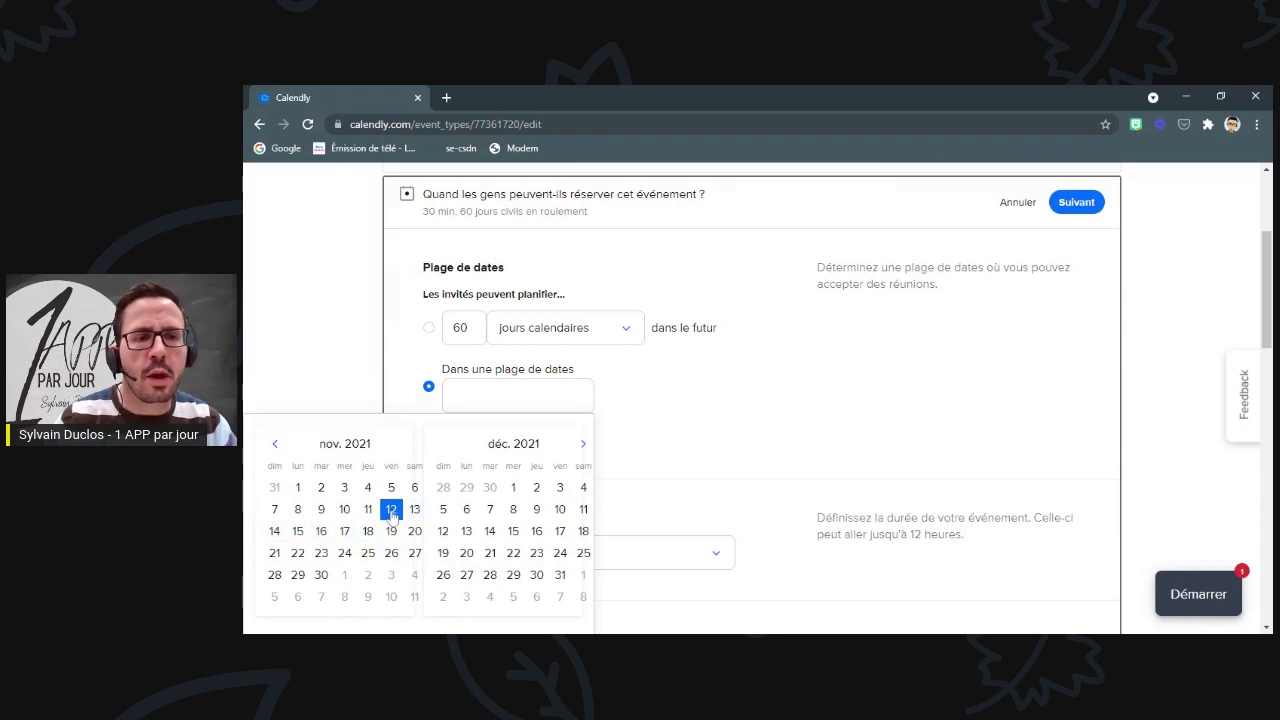
pyautogui.click(391, 509)
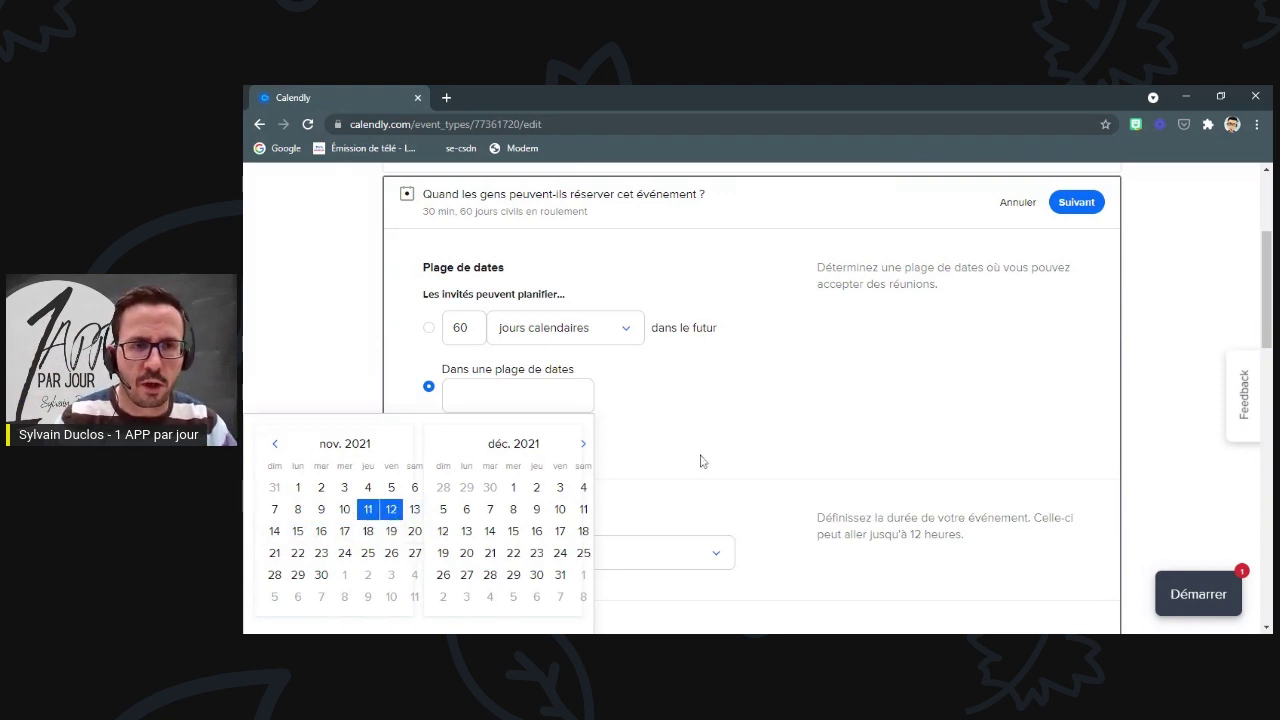
pyautogui.click(703, 460)
pyautogui.scroll(-1, 668, 436)
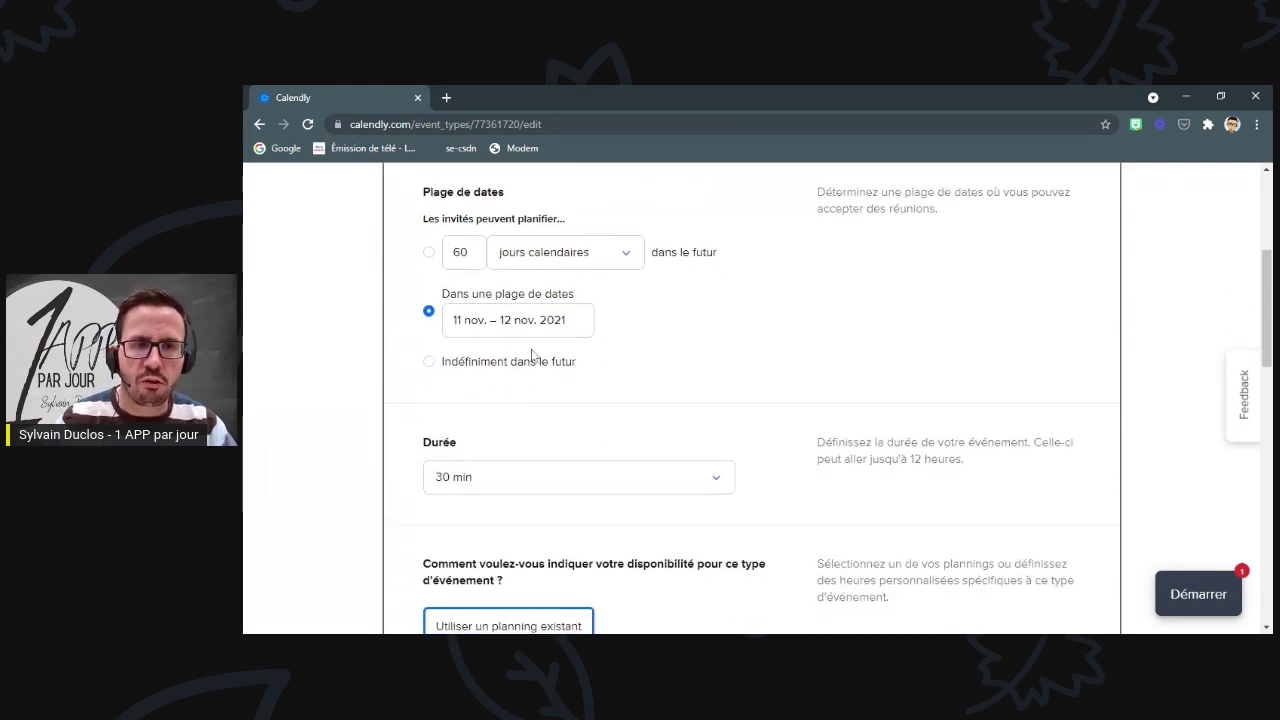
pyautogui.scroll(2, 548, 291)
pyautogui.scroll(-4, 548, 291)
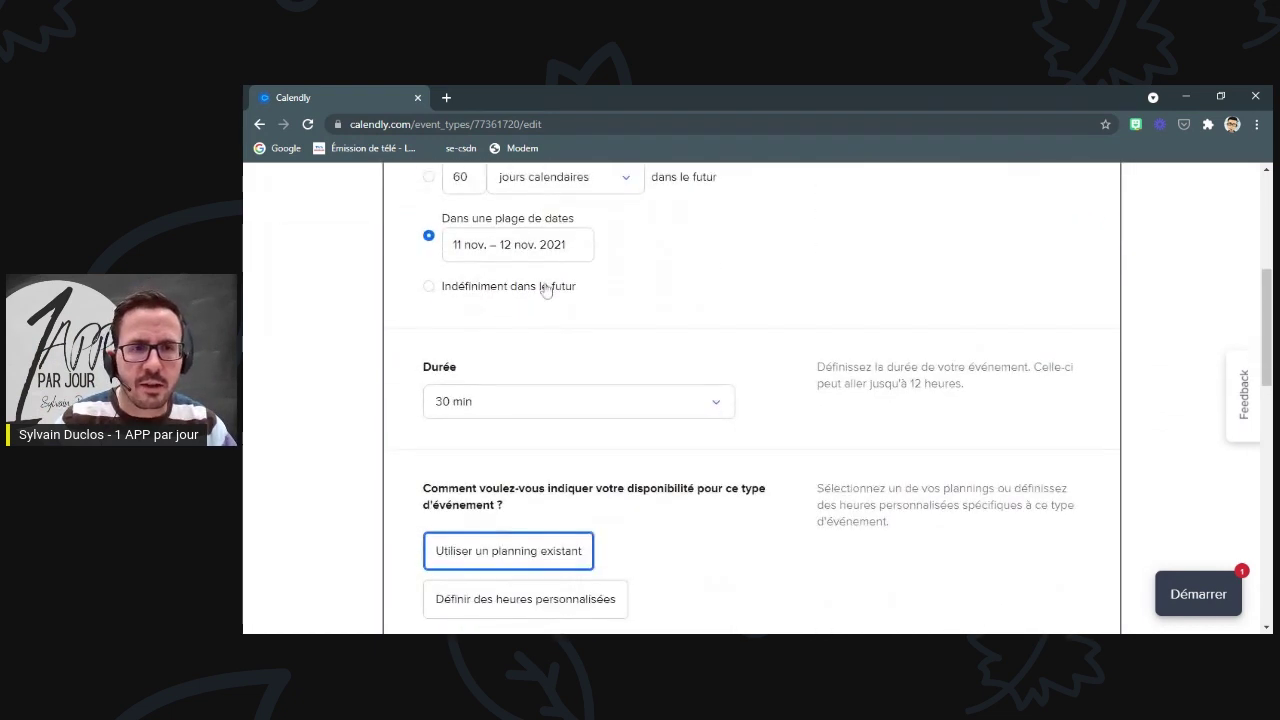
# - Set a custom 10-minute duration and switch the event to its own custom hours
pyautogui.click(578, 334)
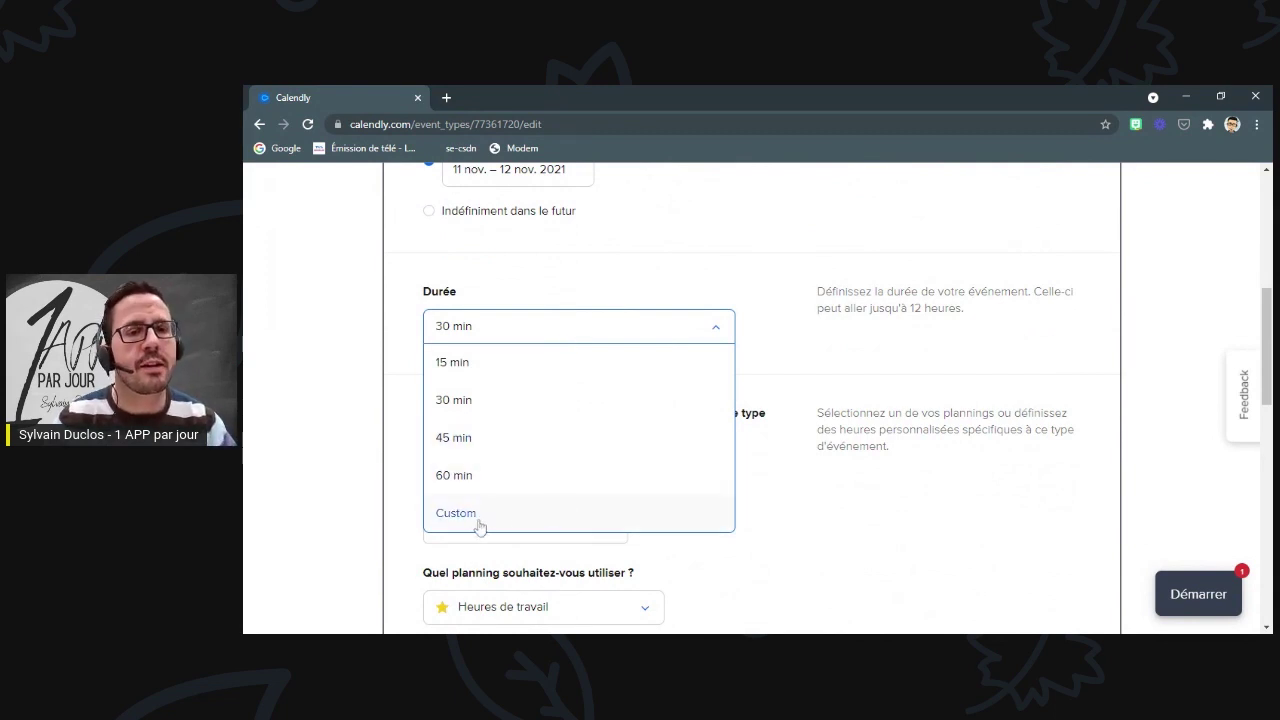
pyautogui.click(448, 515)
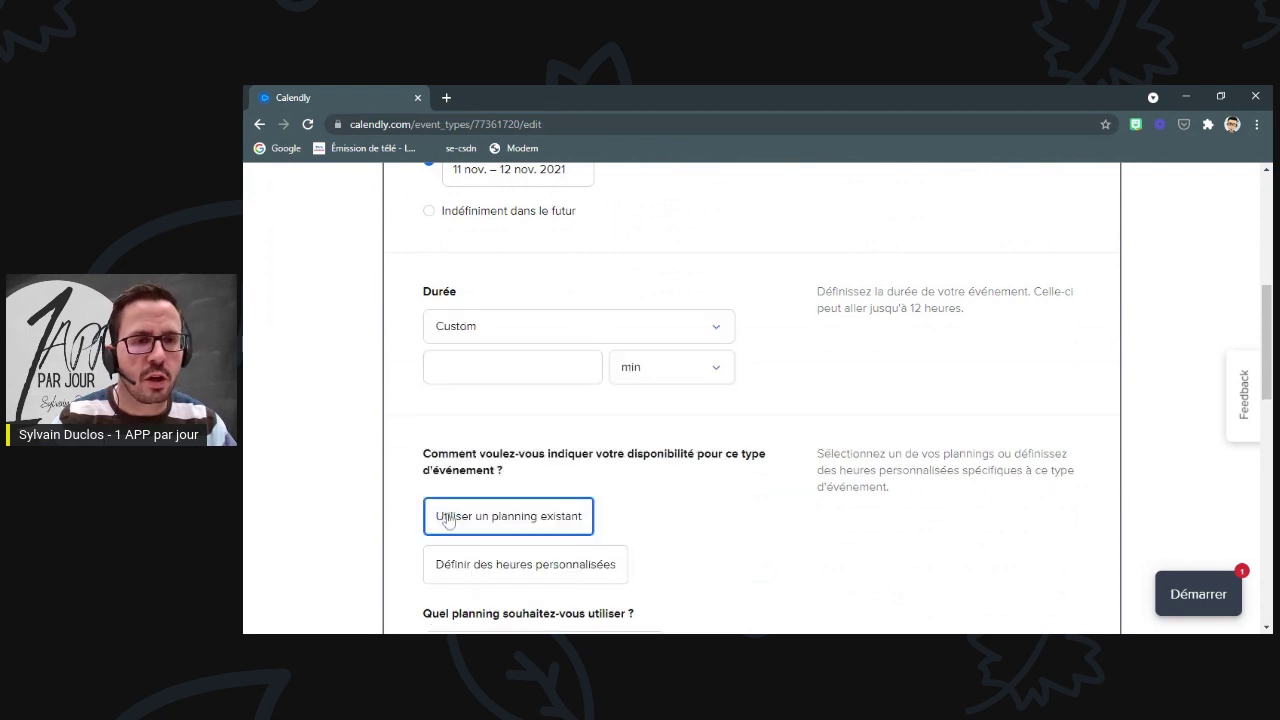
pyautogui.click(482, 368)
pyautogui.write('10')
pyautogui.click(677, 420)
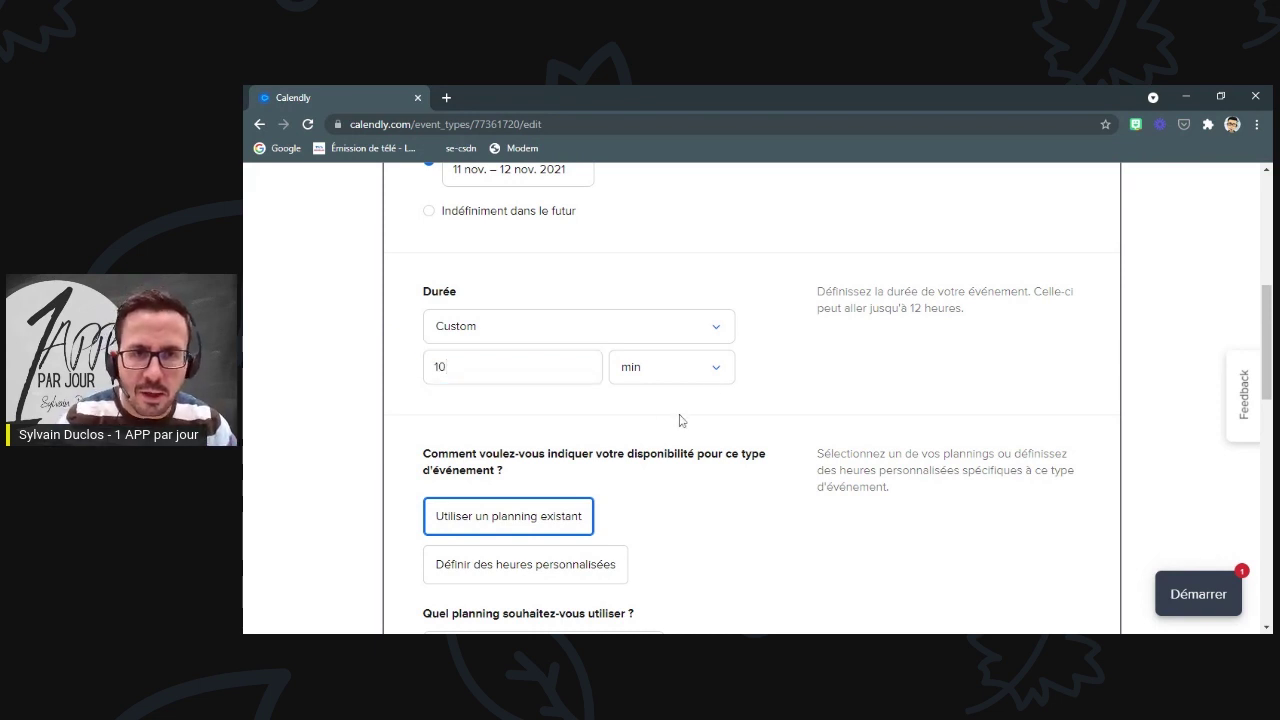
pyautogui.scroll(-2, 732, 385)
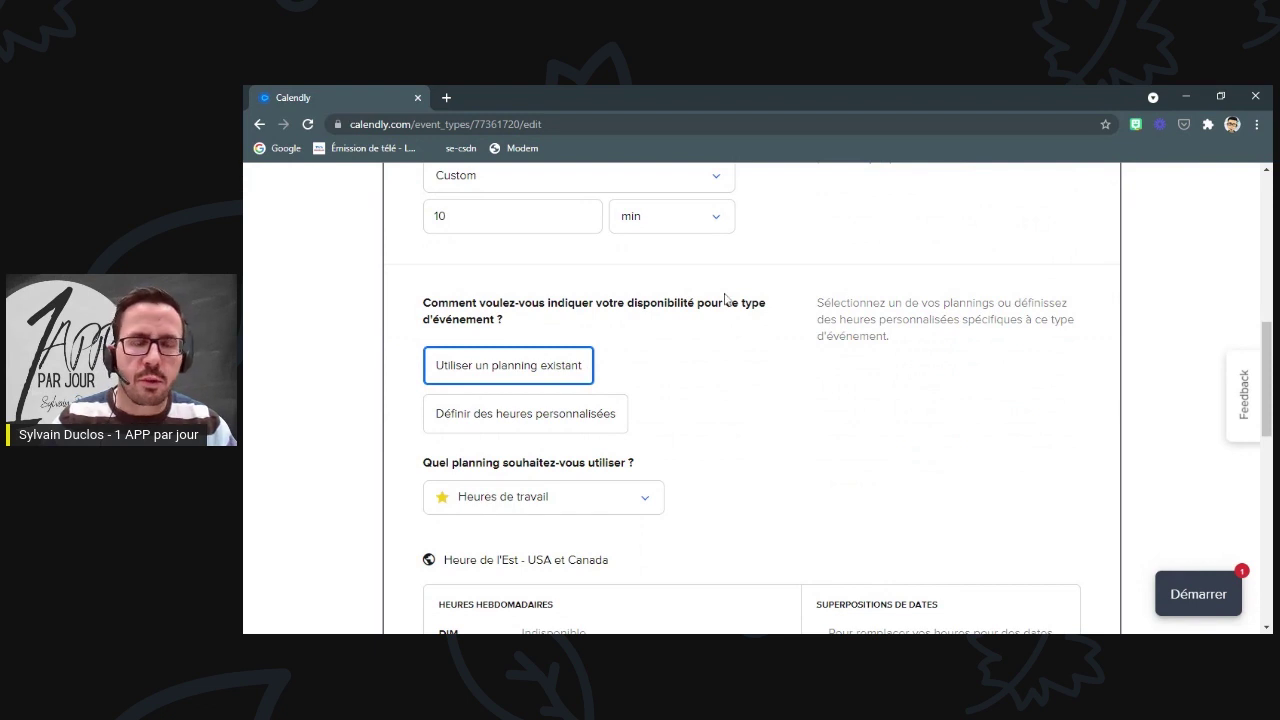
pyautogui.scroll(-1, 634, 326)
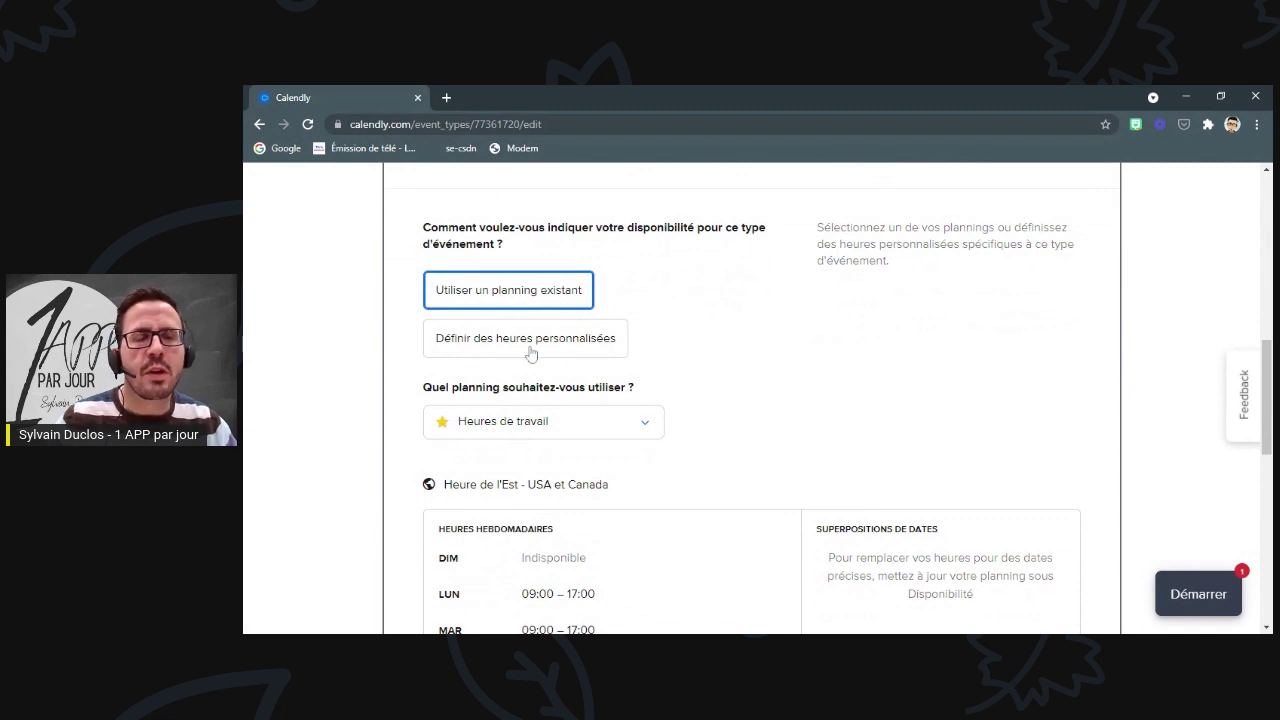
pyautogui.scroll(-1, 686, 357)
pyautogui.click(536, 272)
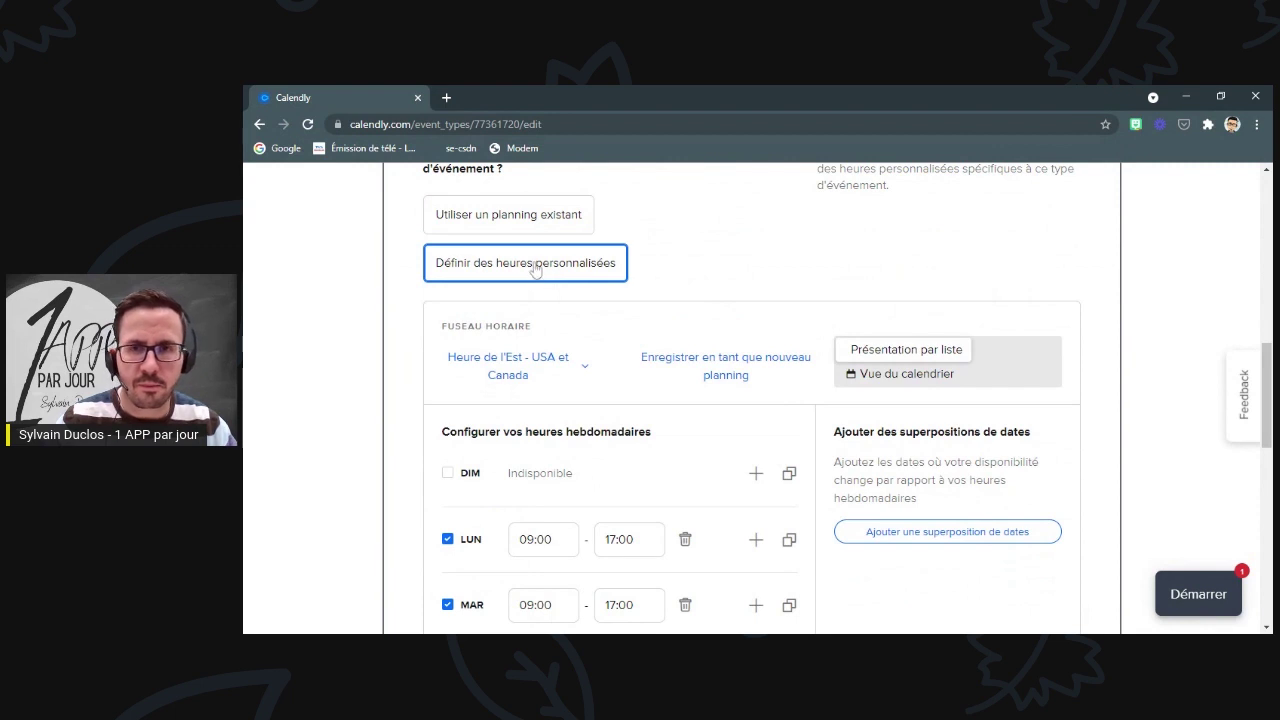
# - Scroll through the custom weekly hours editor showing Monday–Friday 09:00–17:00, weekends unavailable
pyautogui.scroll(-1, 692, 318)
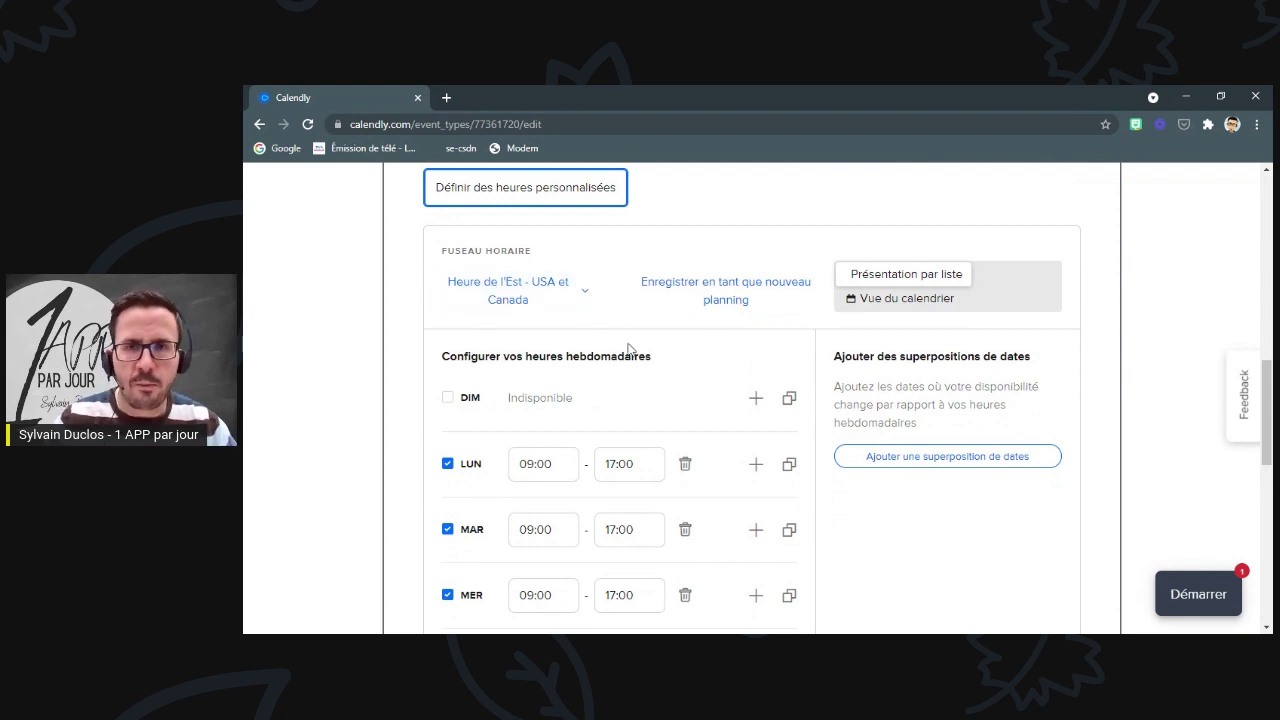
pyautogui.scroll(-1, 626, 345)
pyautogui.scroll(-2, 615, 361)
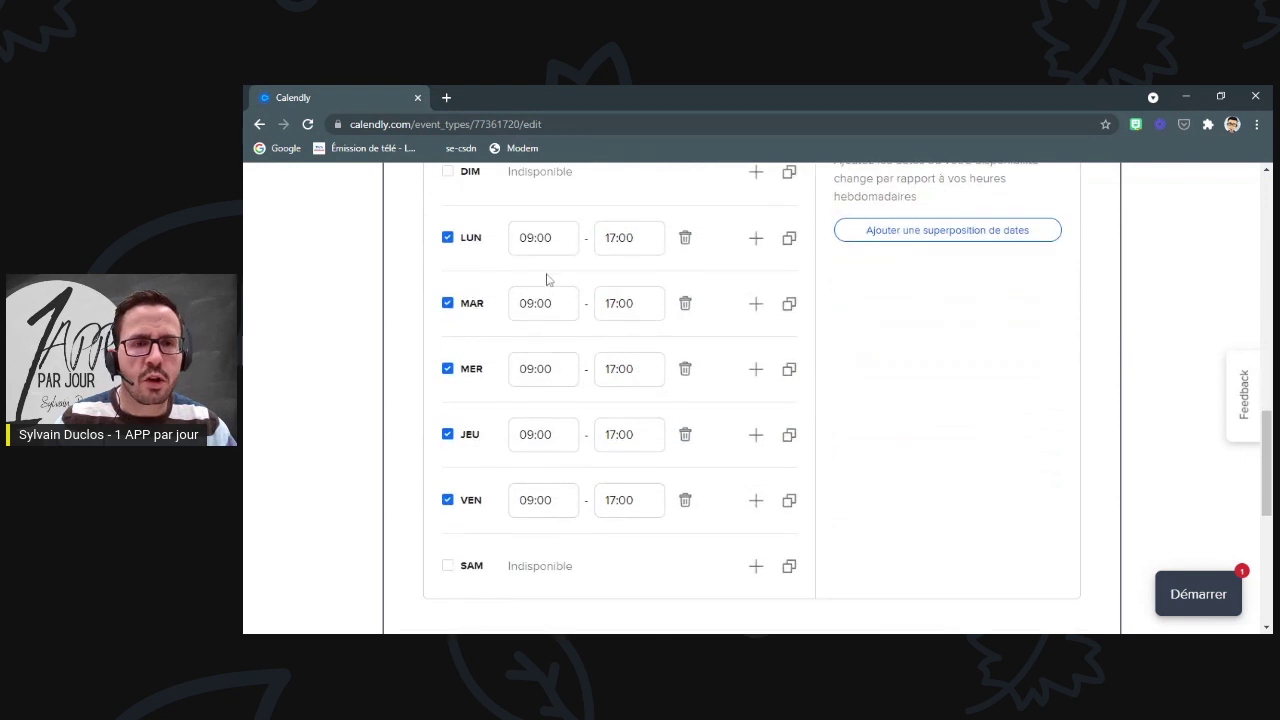
pyautogui.scroll(1, 582, 356)
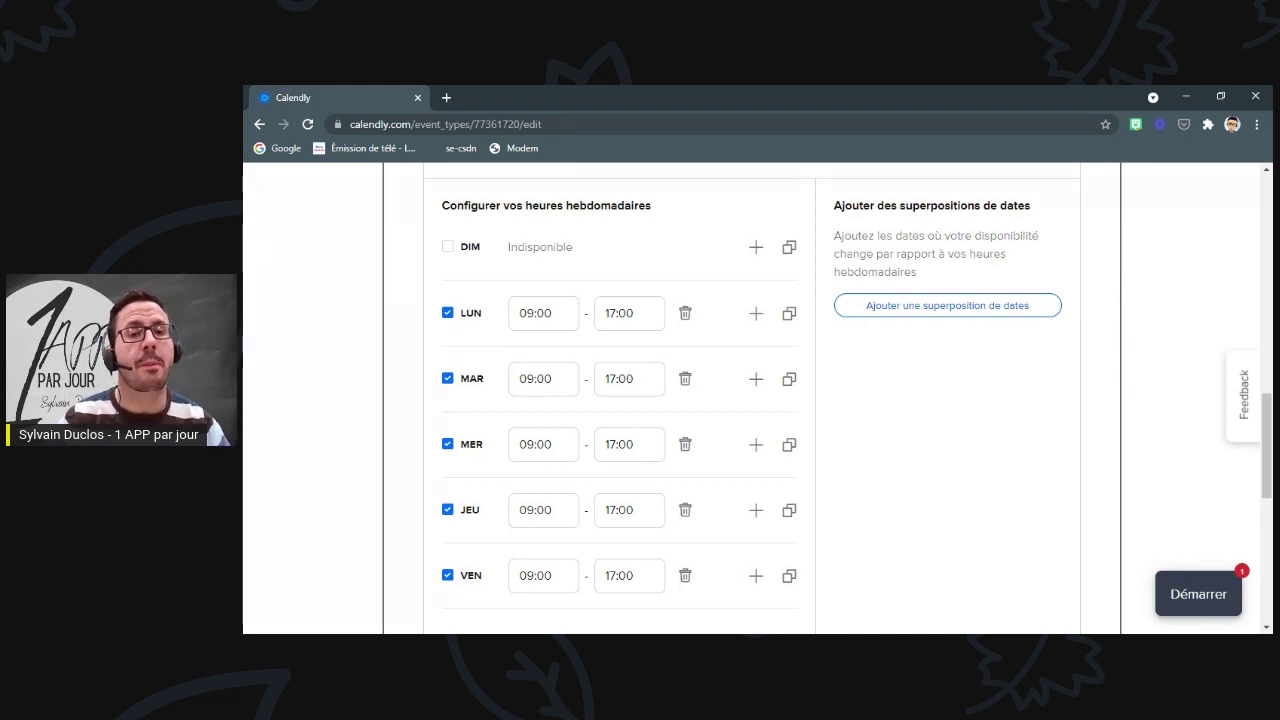
pyautogui.scroll(-1, 750, 400)
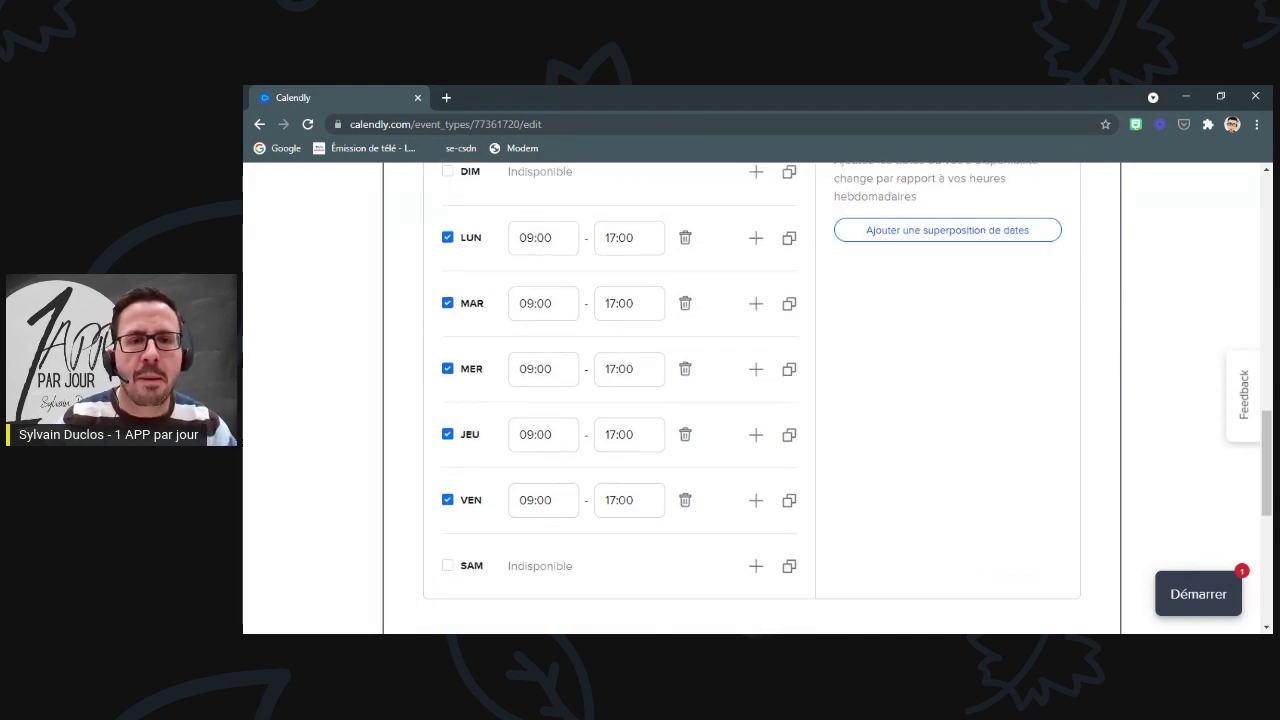
pyautogui.click(629, 434)
pyautogui.write('21')
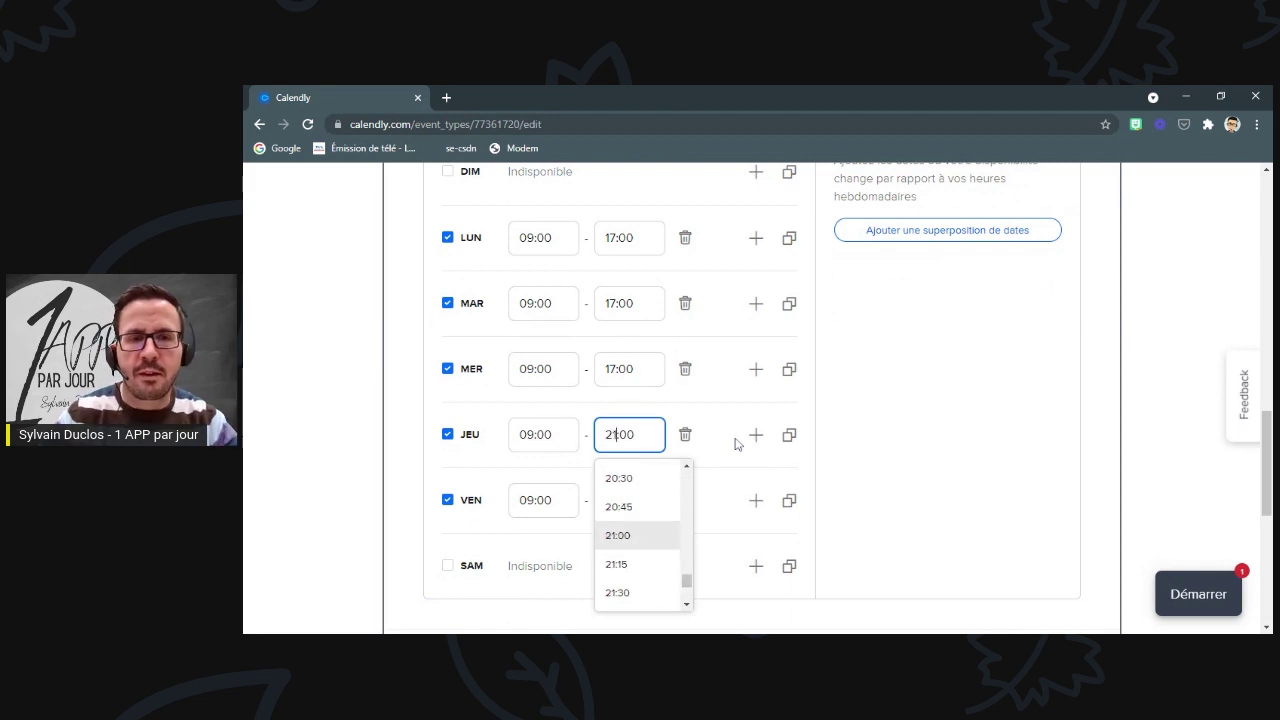
pyautogui.click(870, 434)
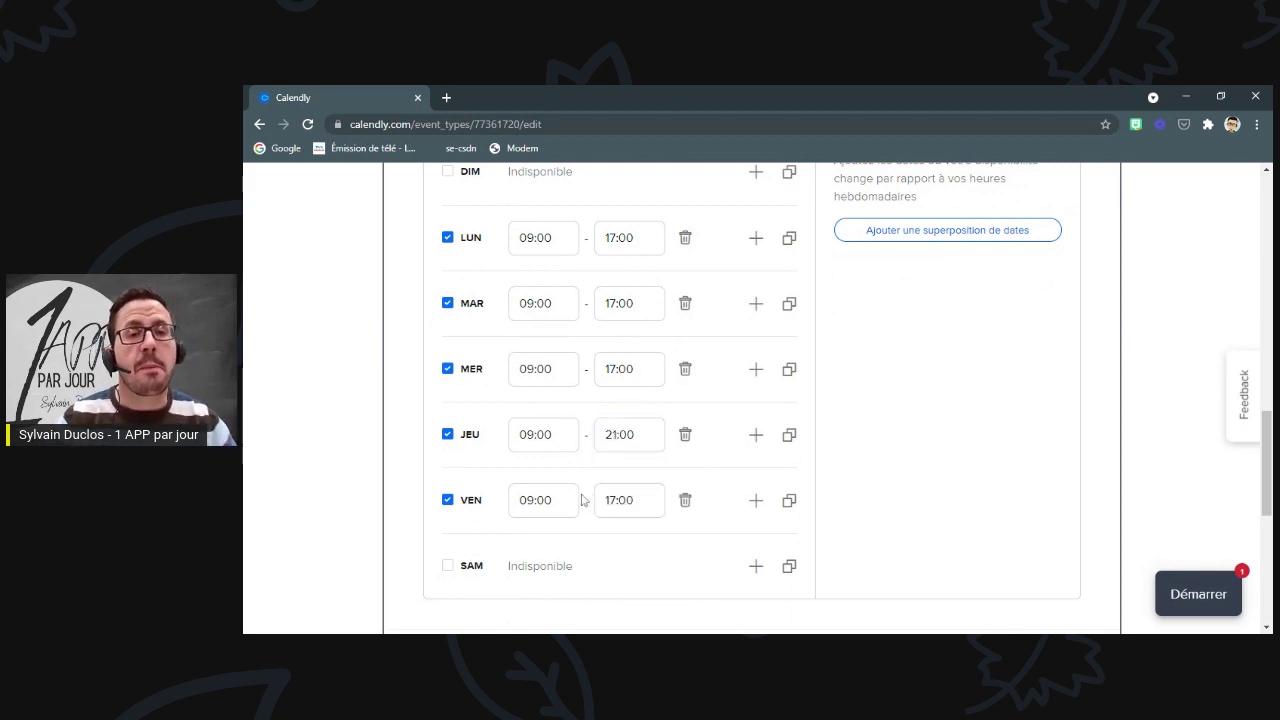
pyautogui.click(576, 237)
pyautogui.write('0')
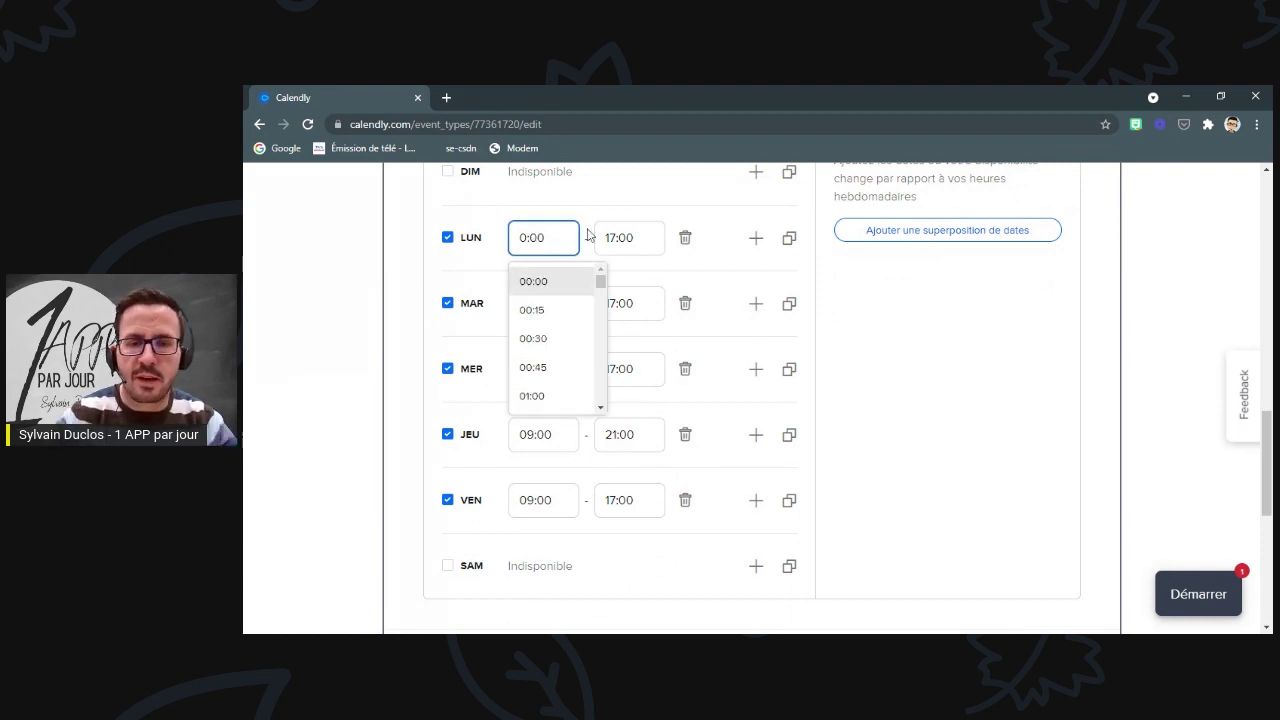
pyautogui.write('8')
pyautogui.click(903, 385)
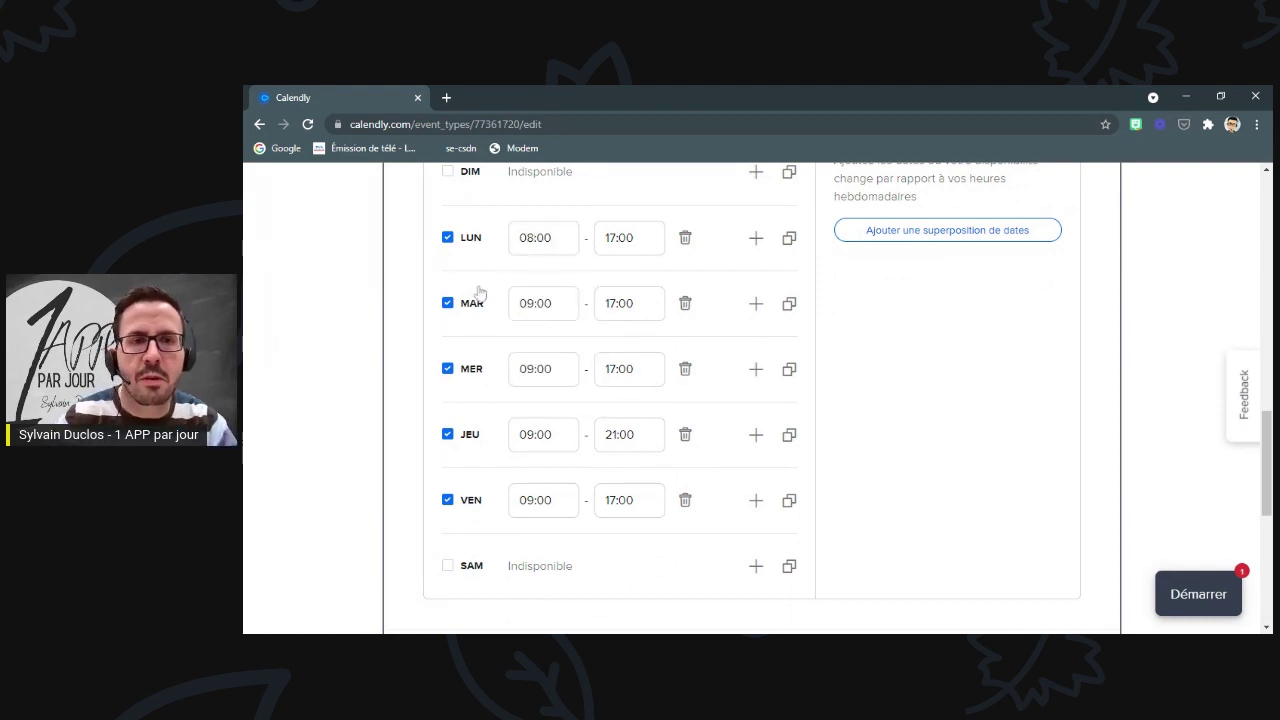
pyautogui.click(534, 303)
pyautogui.press('BackSpace')
pyautogui.write('8')
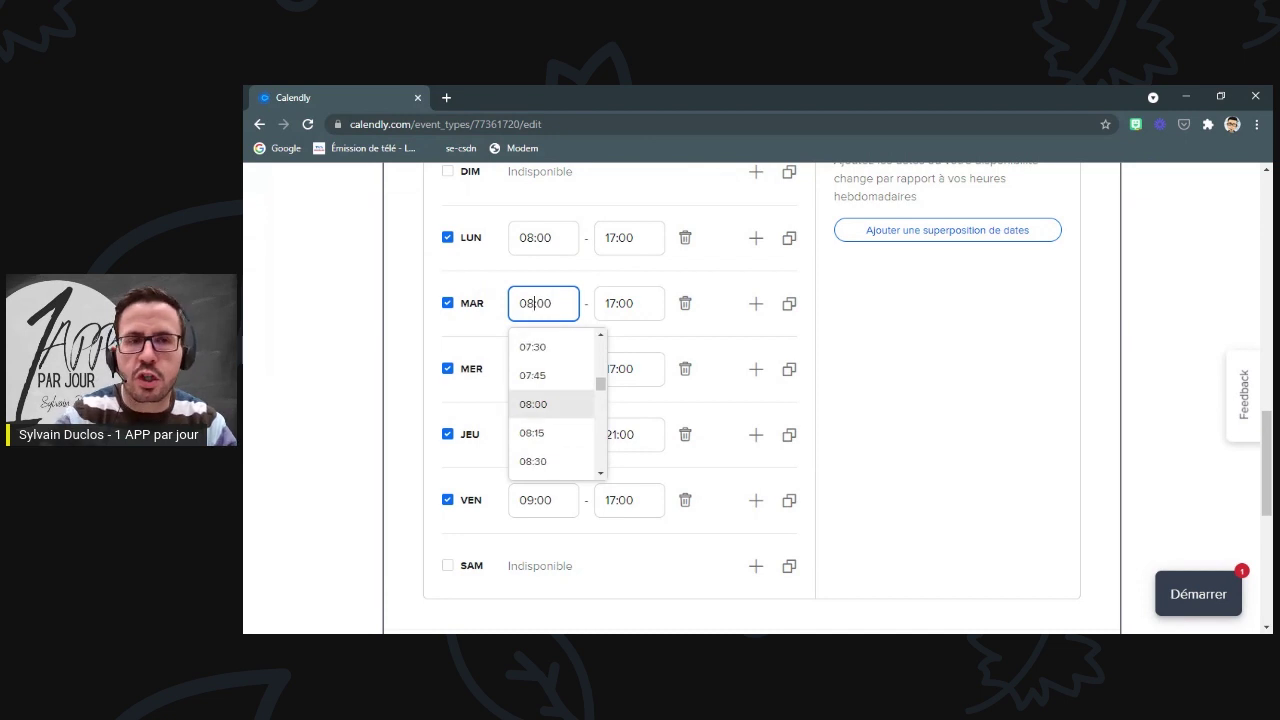
pyautogui.click(386, 416)
pyautogui.click(528, 368)
pyautogui.press('BackSpace')
pyautogui.write('8:00')
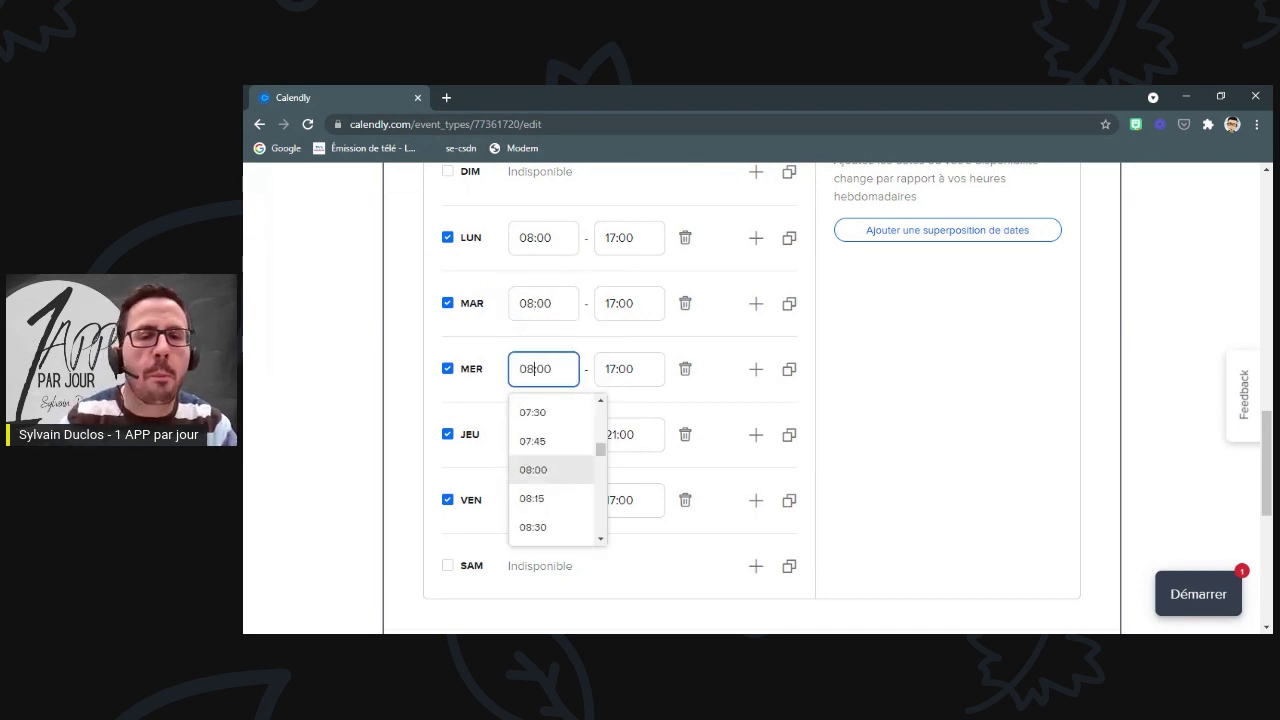
pyautogui.click(392, 423)
pyautogui.click(528, 434)
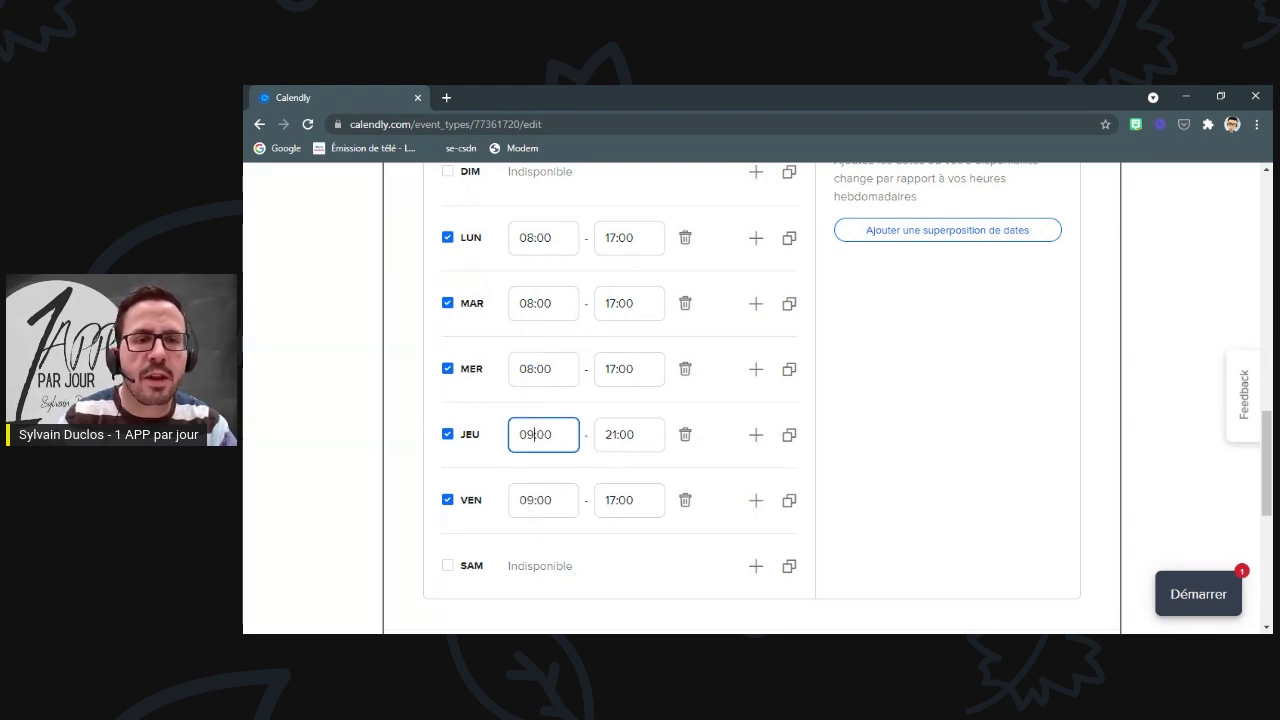
pyautogui.press('BackSpace')
pyautogui.write('8')
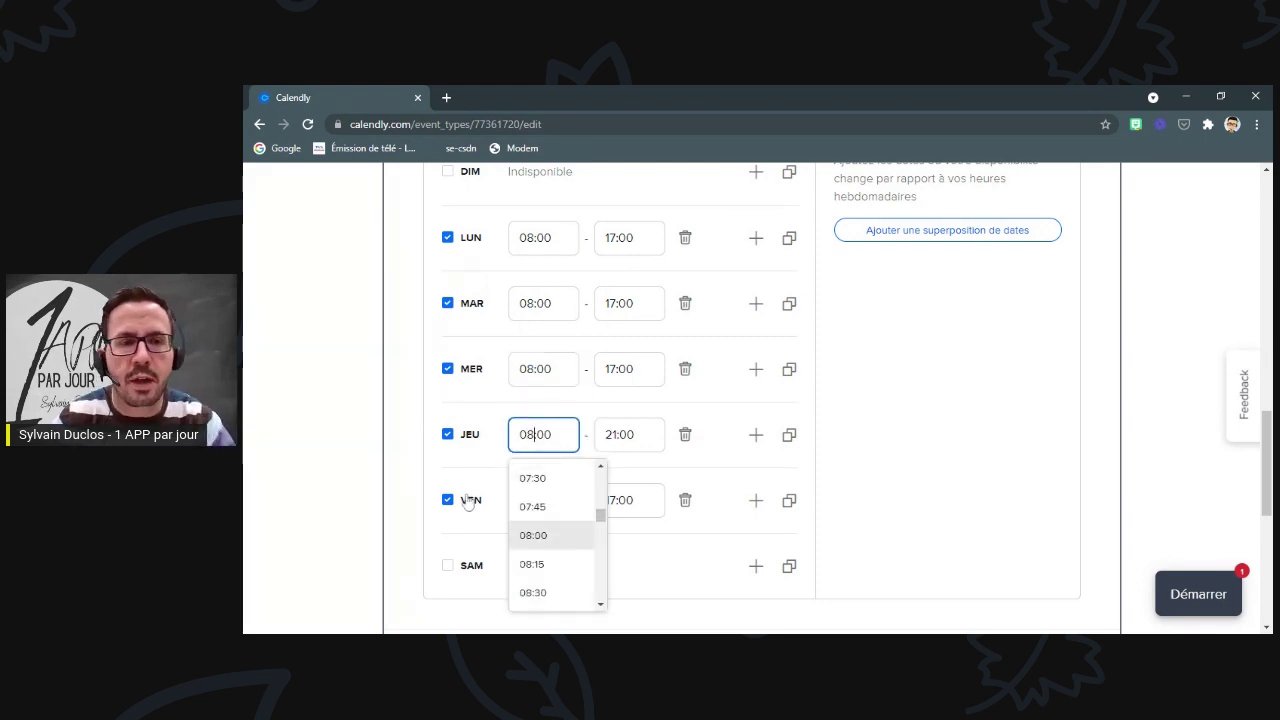
pyautogui.click(406, 473)
pyautogui.click(538, 500)
pyautogui.press('BackSpace')
pyautogui.write('8:00')
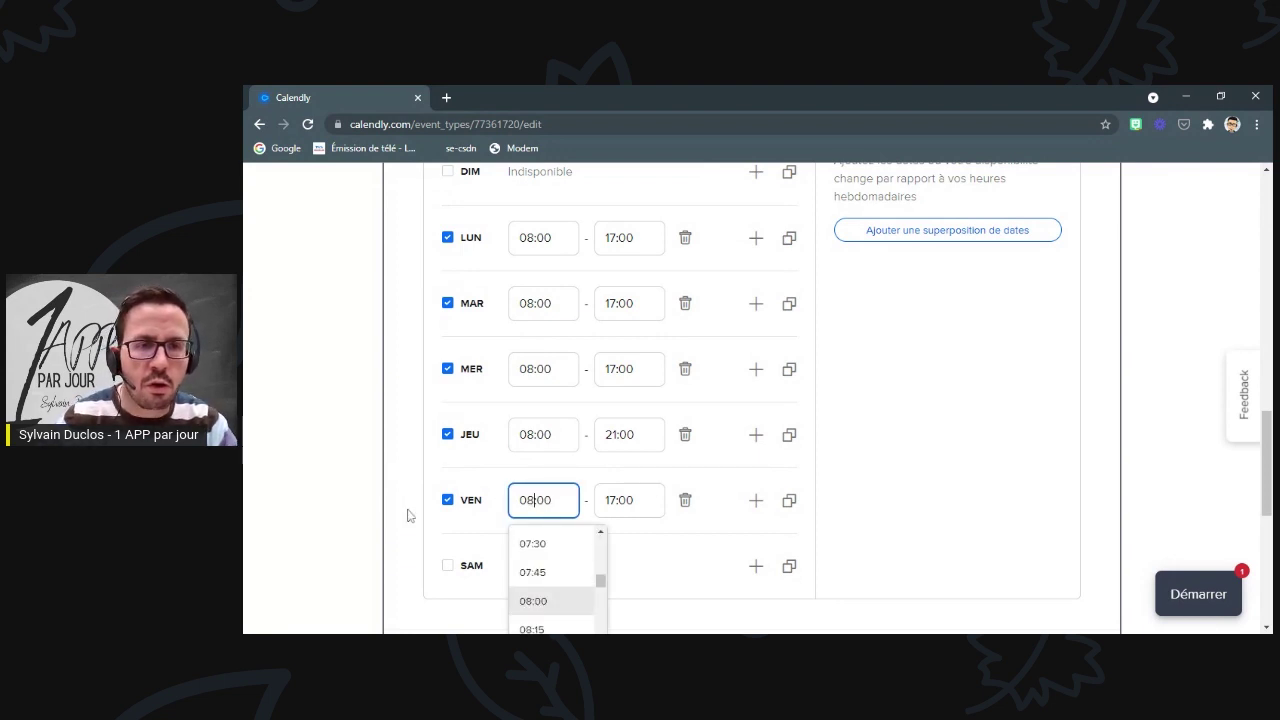
pyautogui.click(407, 510)
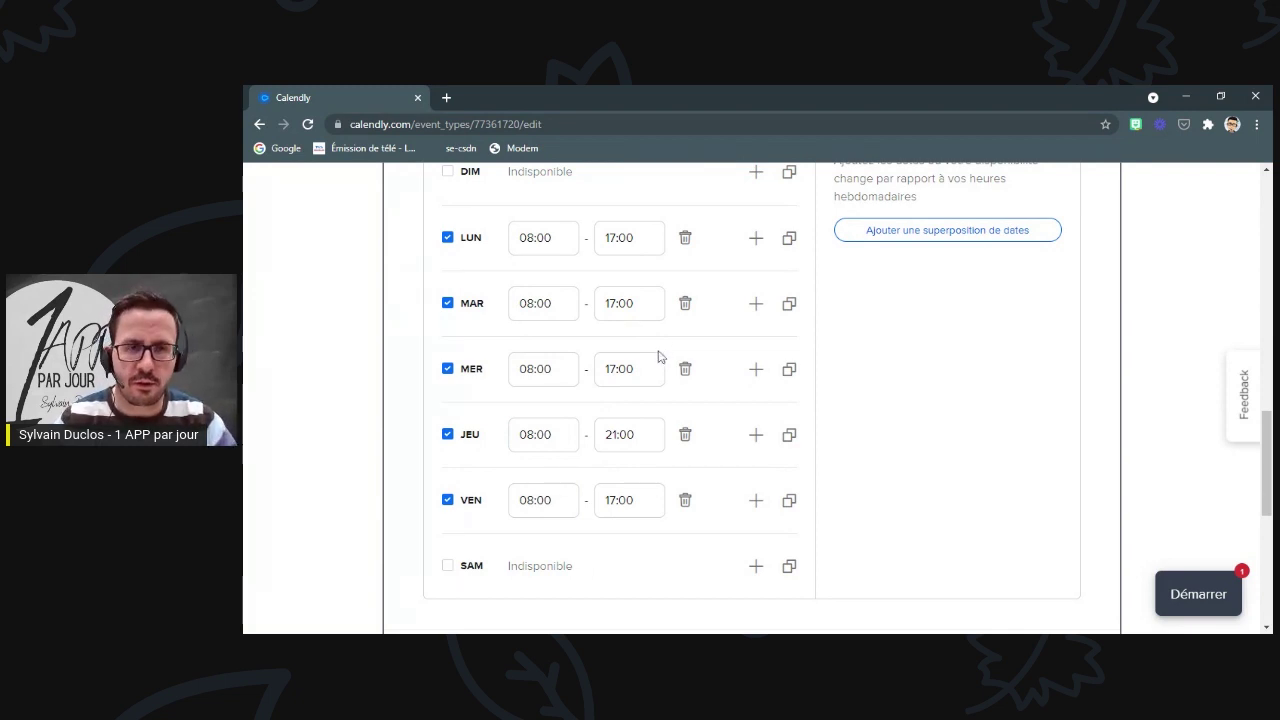
pyautogui.scroll(1, 663, 423)
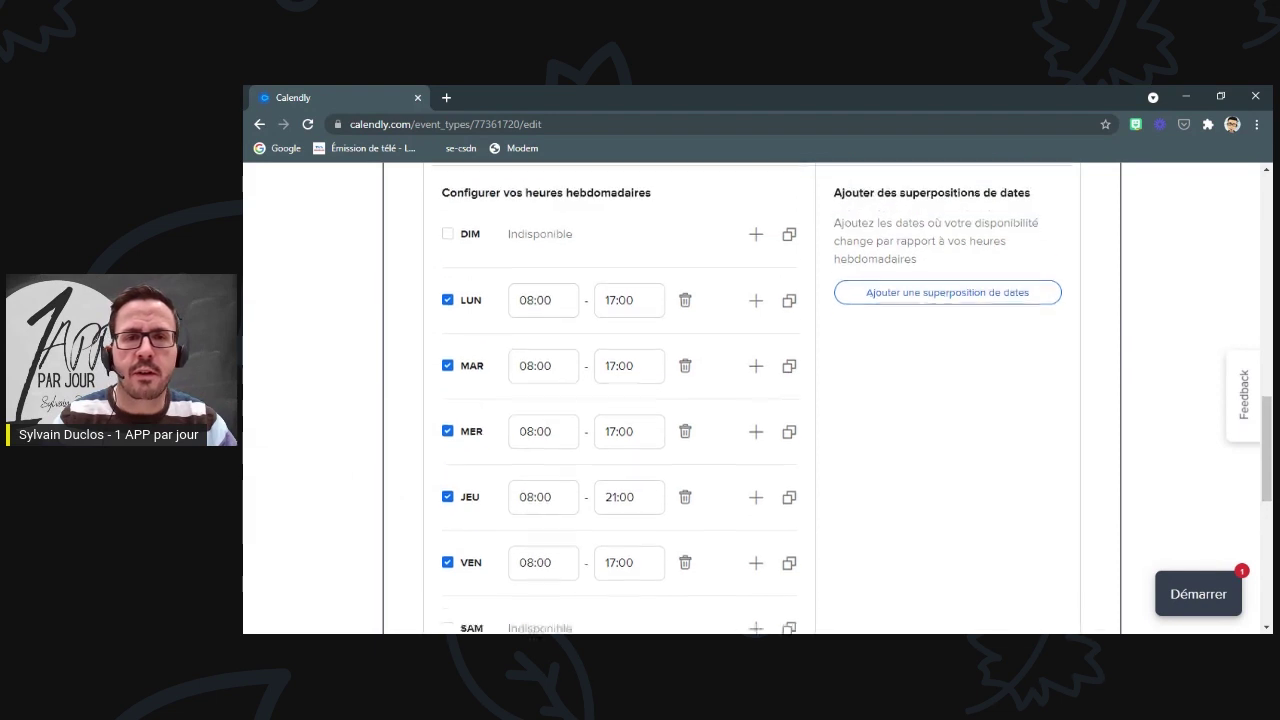
pyautogui.scroll(-1, 810, 412)
# - Add a date override making 11 November 2021 available only 18:00–21:00
pyautogui.click(936, 240)
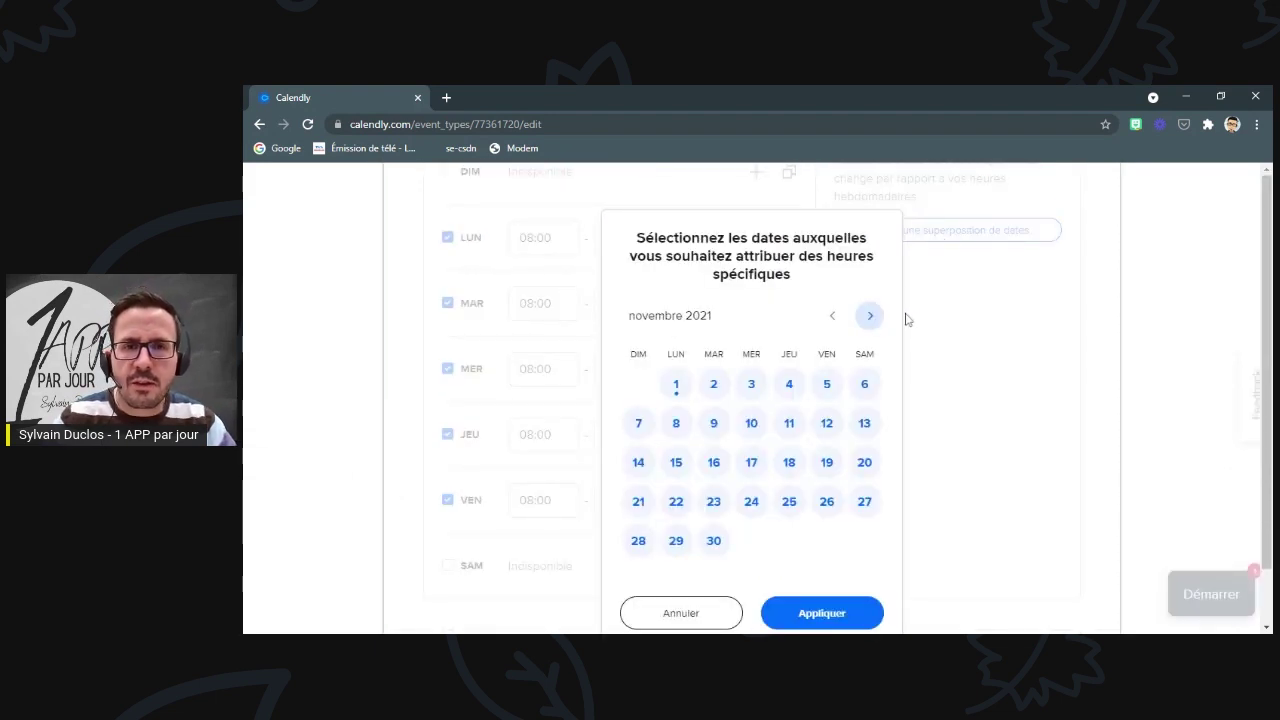
pyautogui.click(790, 428)
pyautogui.scroll(-2, 789, 434)
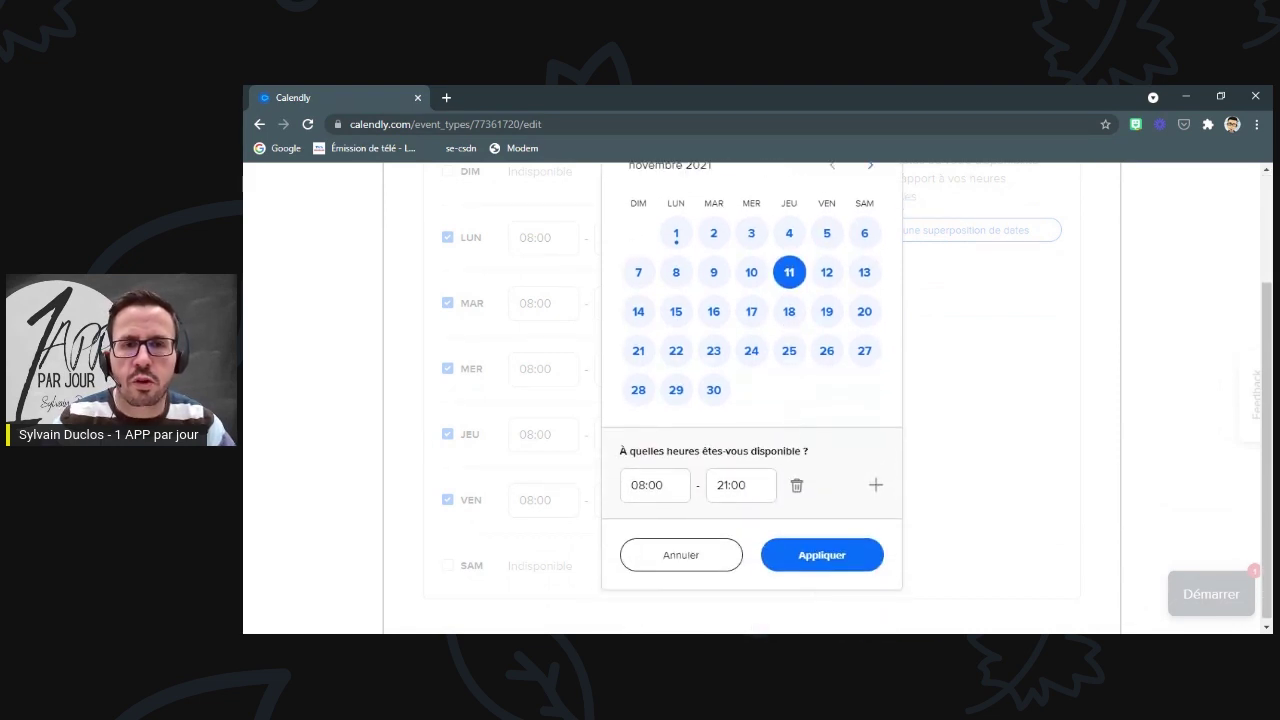
pyautogui.click(634, 487)
pyautogui.write('18:00')
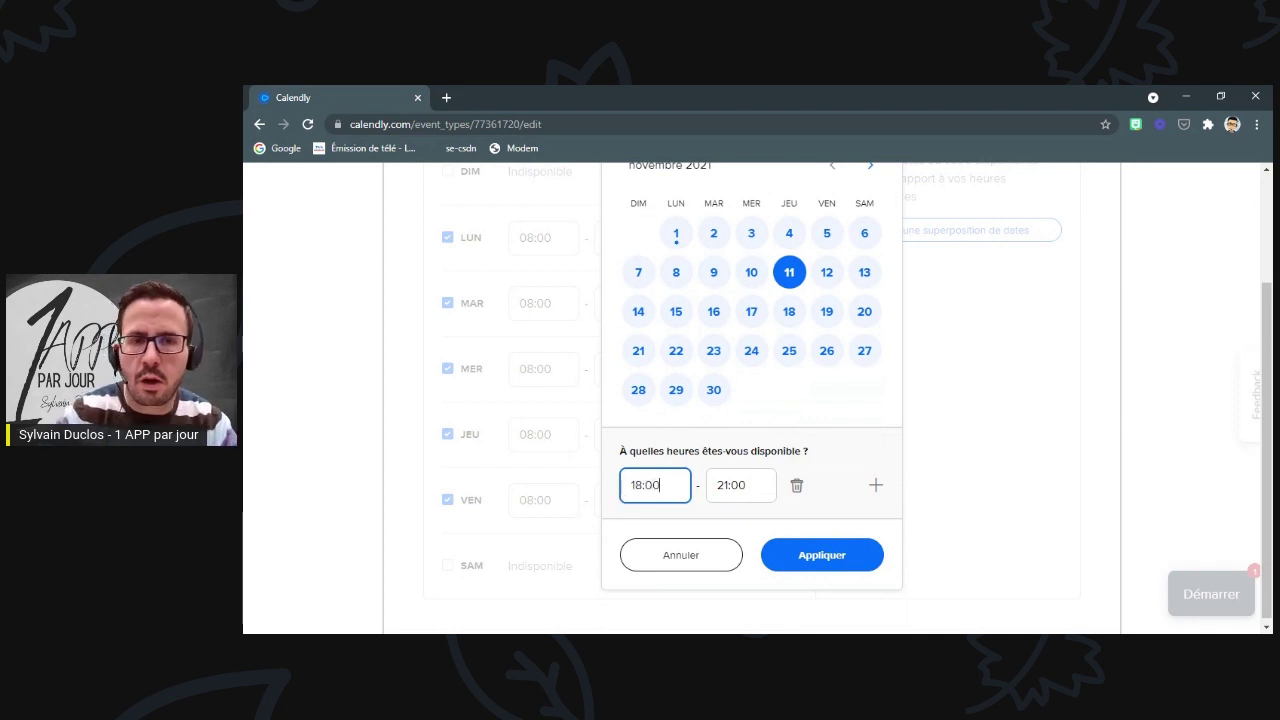
pyautogui.press('Tab')
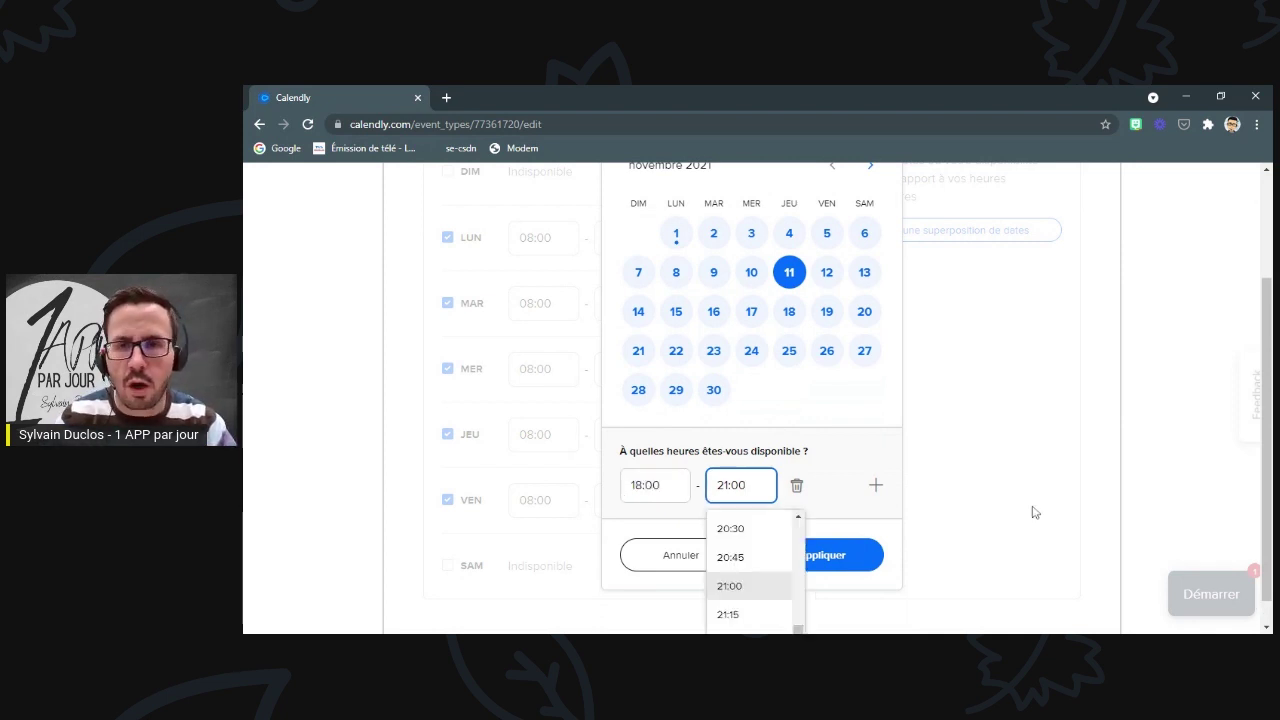
pyautogui.click(1034, 510)
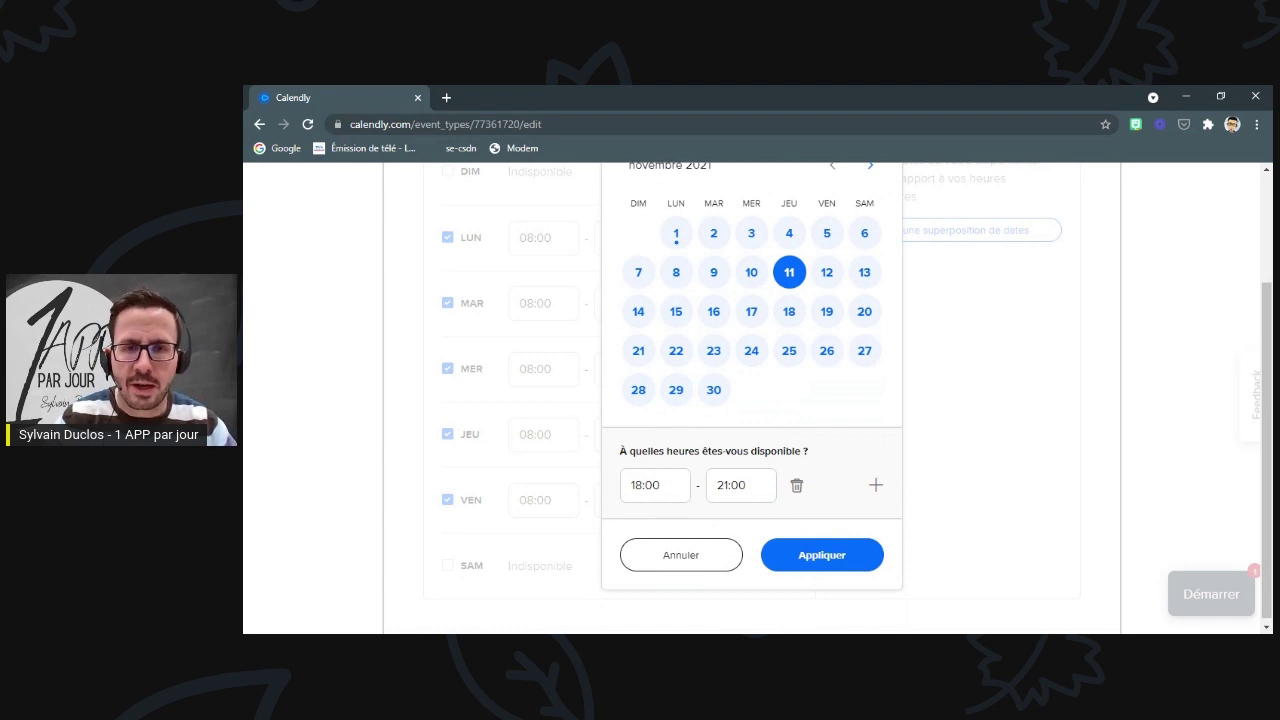
pyautogui.click(875, 487)
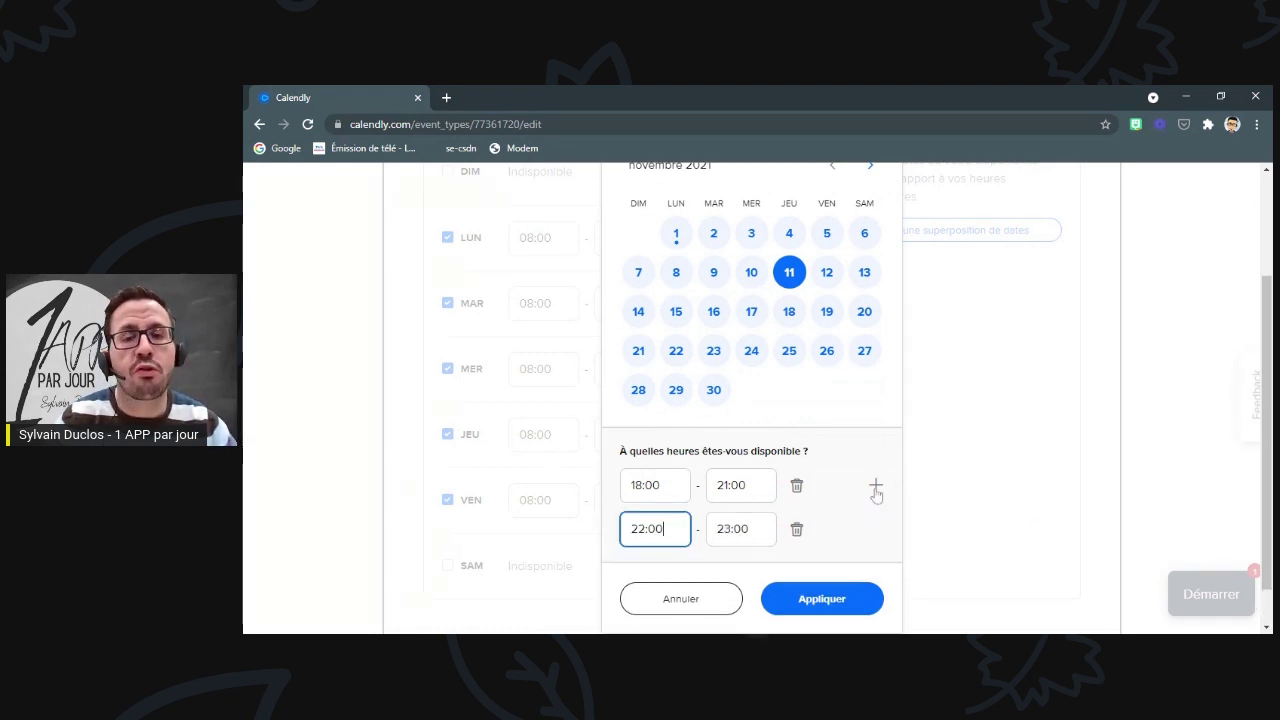
pyautogui.click(797, 529)
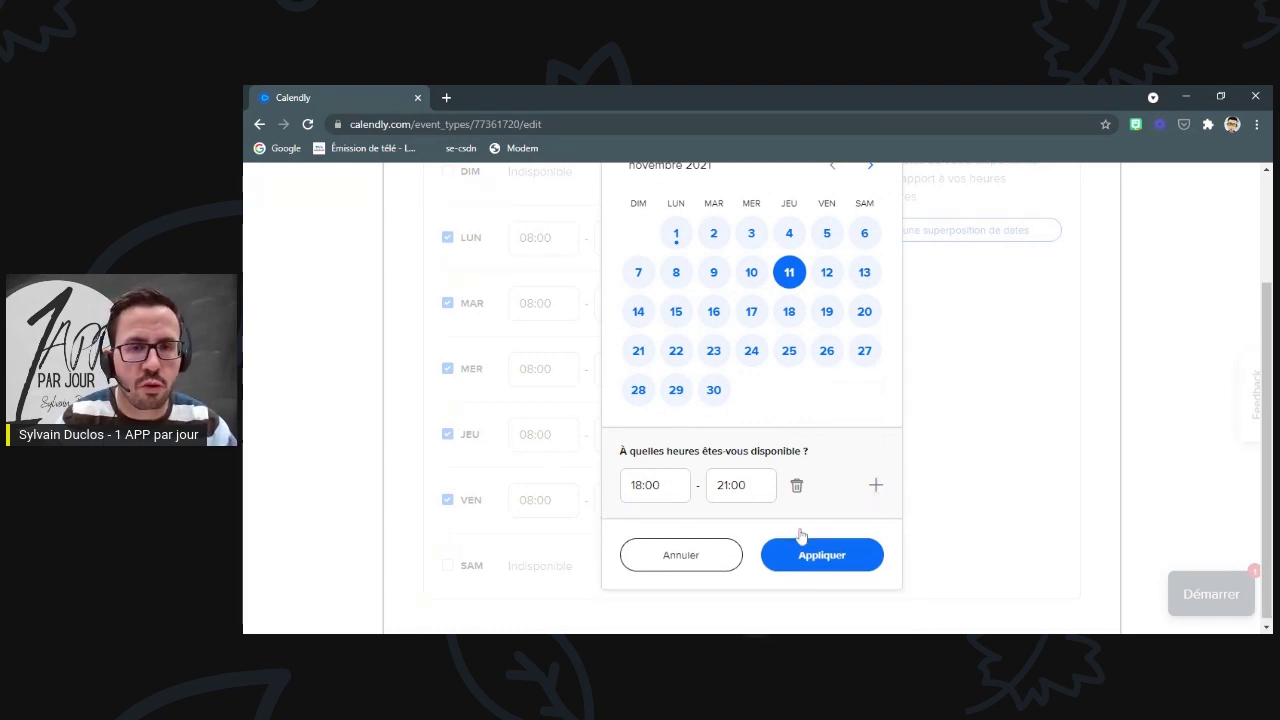
pyautogui.click(822, 556)
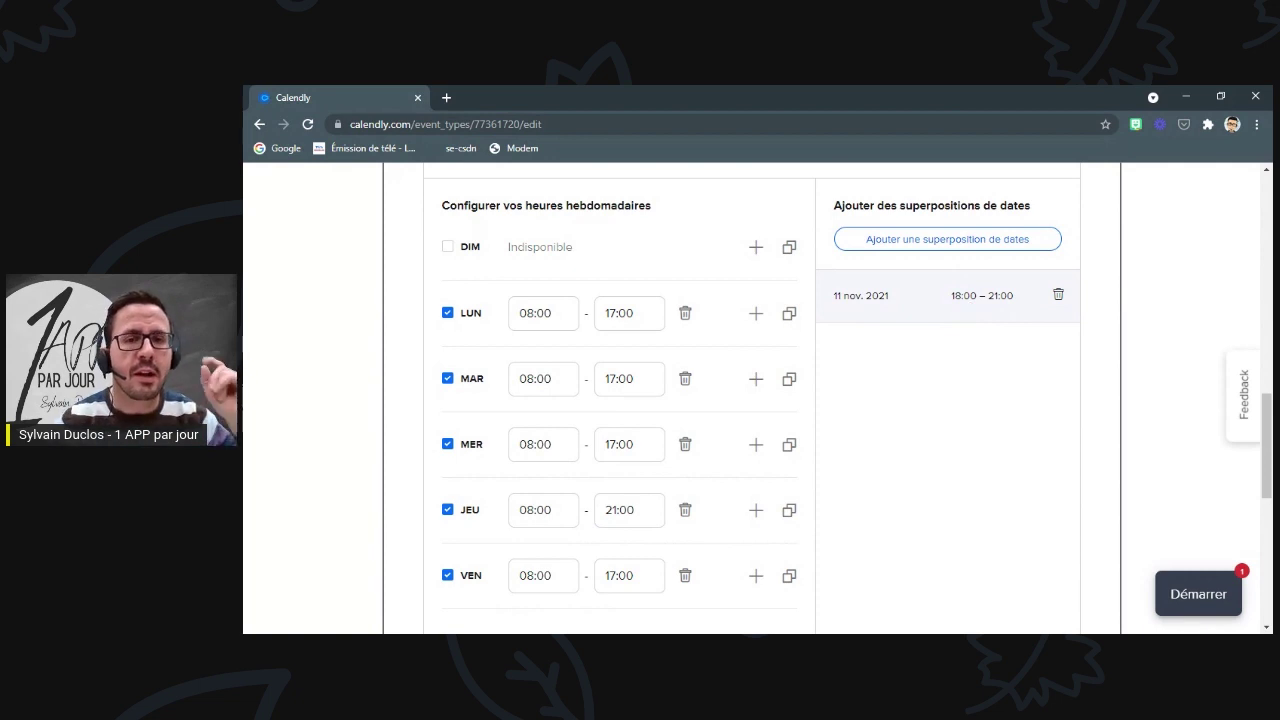
# - Add a date override making 12 November 2021 available 09:00–12:00
pyautogui.click(946, 248)
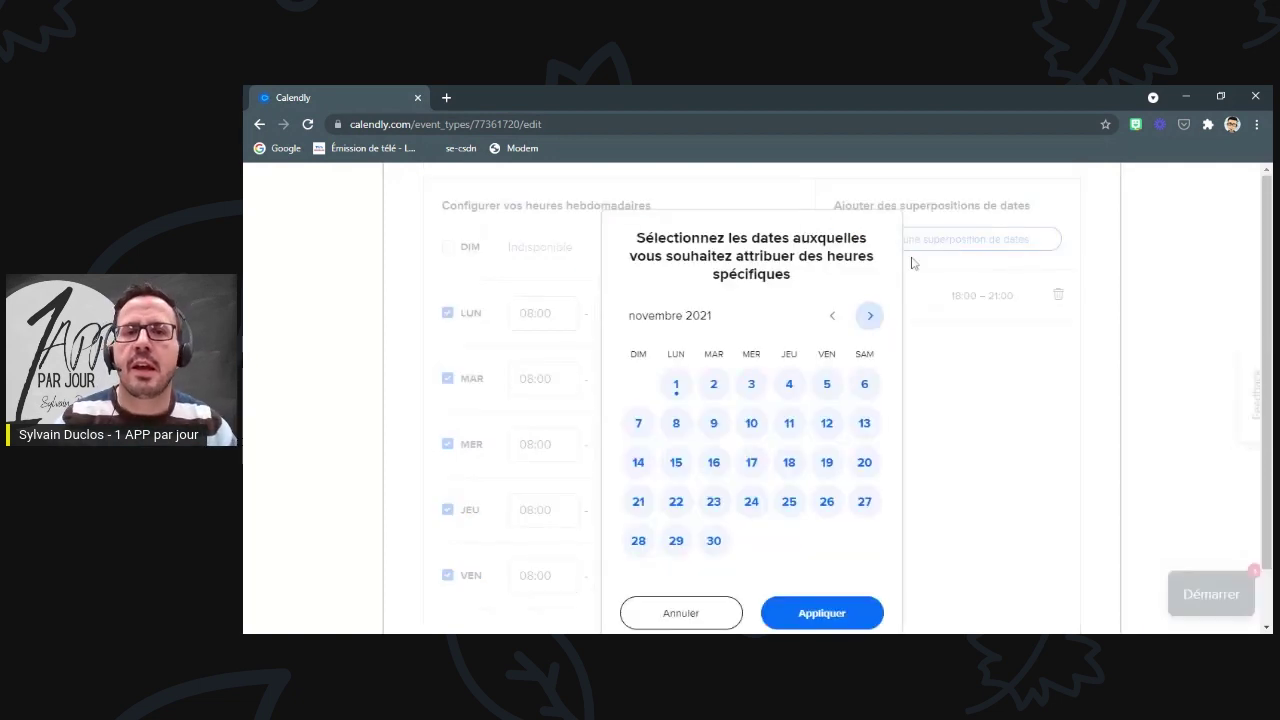
pyautogui.click(829, 428)
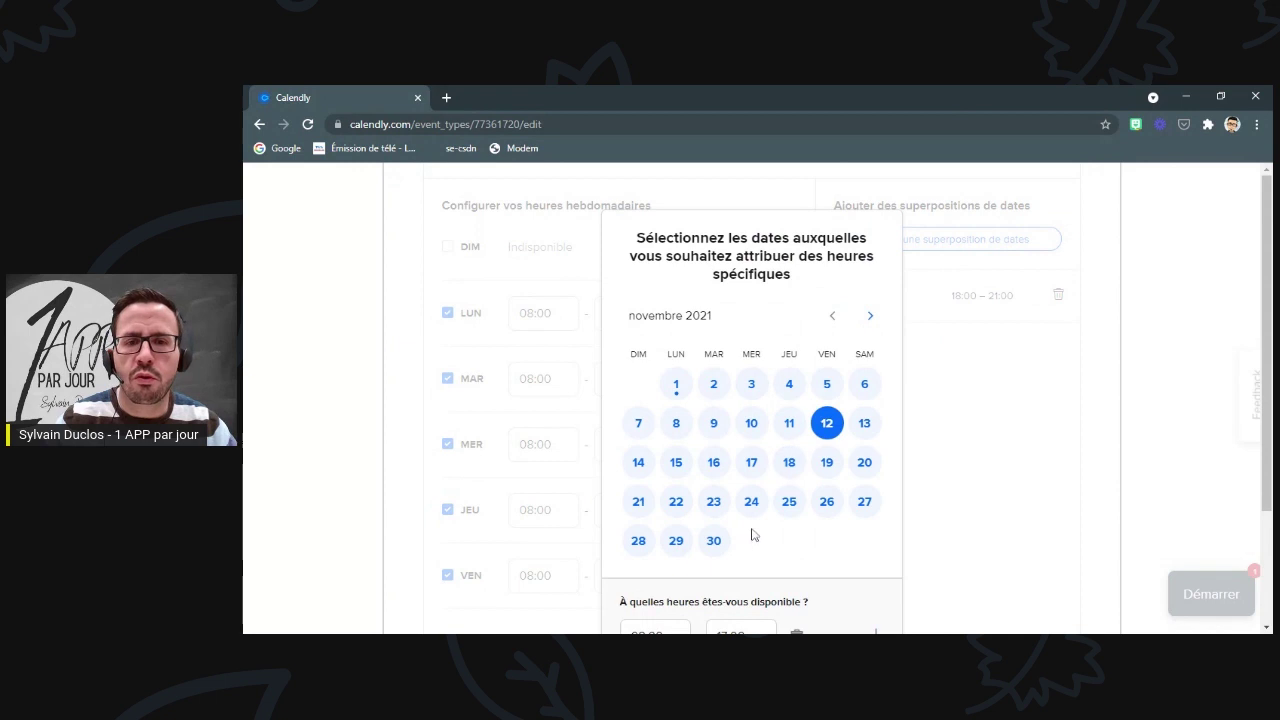
pyautogui.scroll(-2, 753, 535)
pyautogui.click(655, 485)
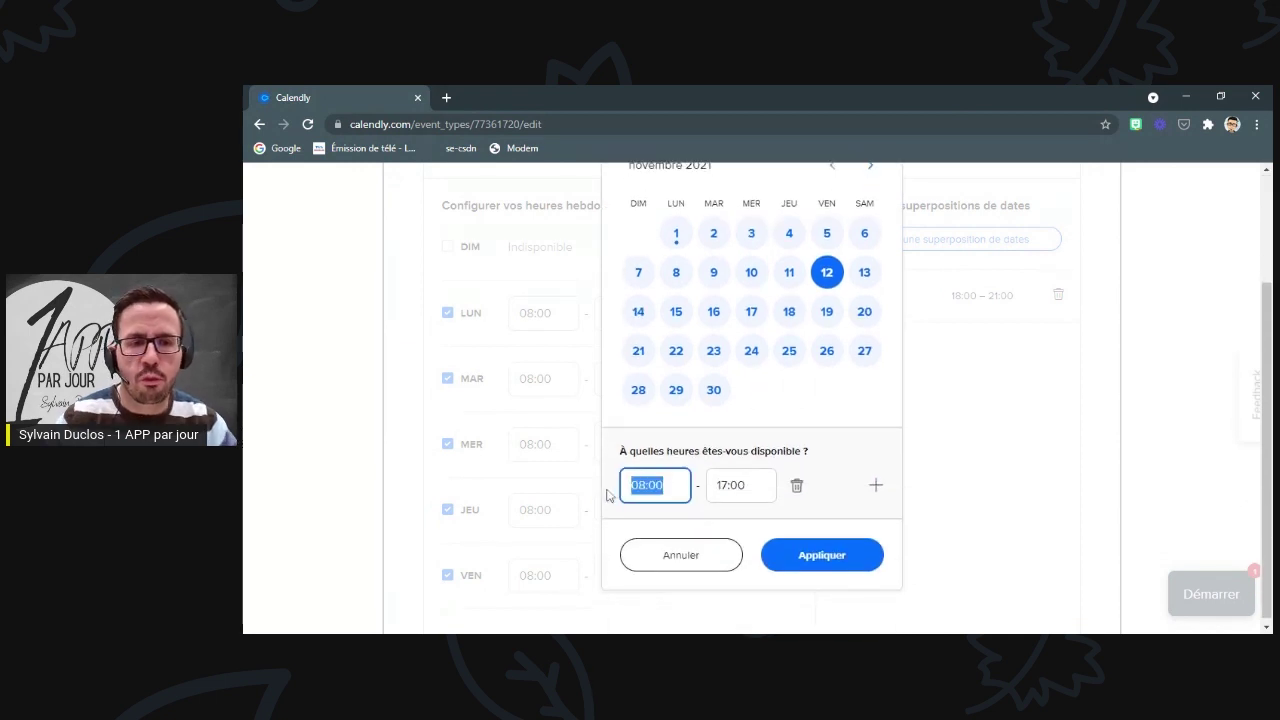
pyautogui.write('09:00')
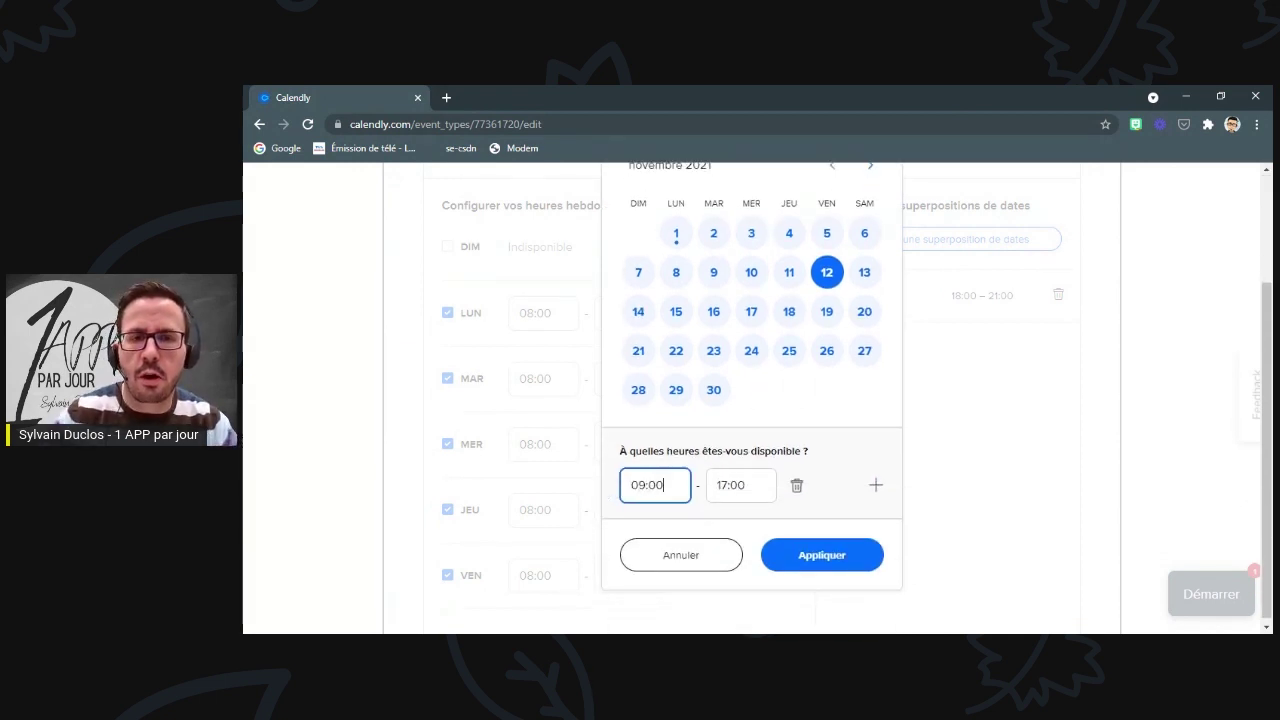
pyautogui.press('Tab')
pyautogui.write('1')
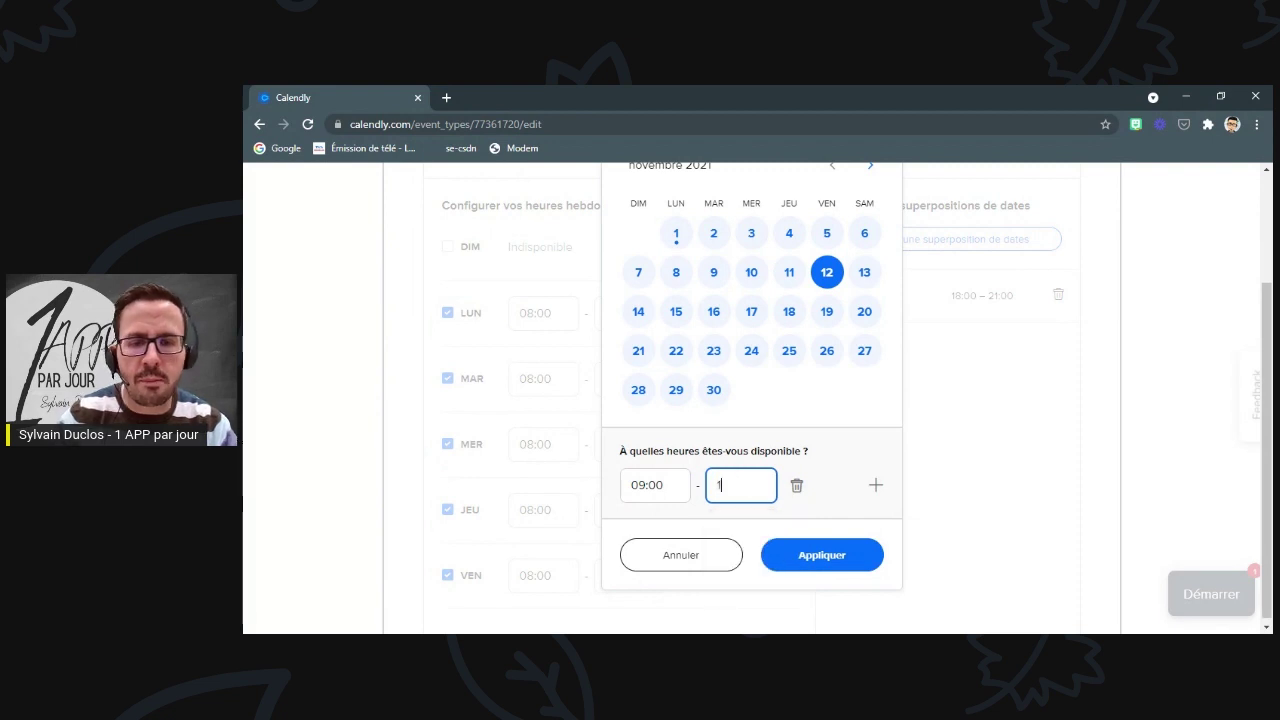
pyautogui.write('2')
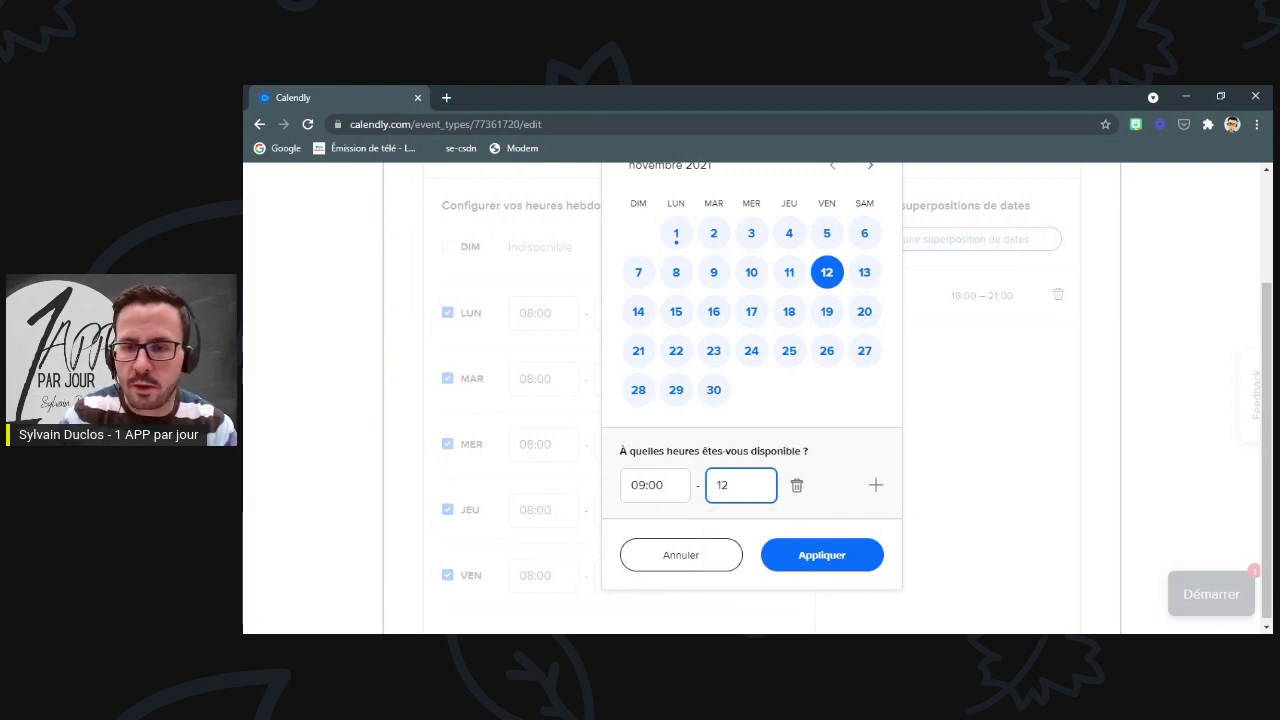
pyautogui.write(':00')
pyautogui.click(803, 556)
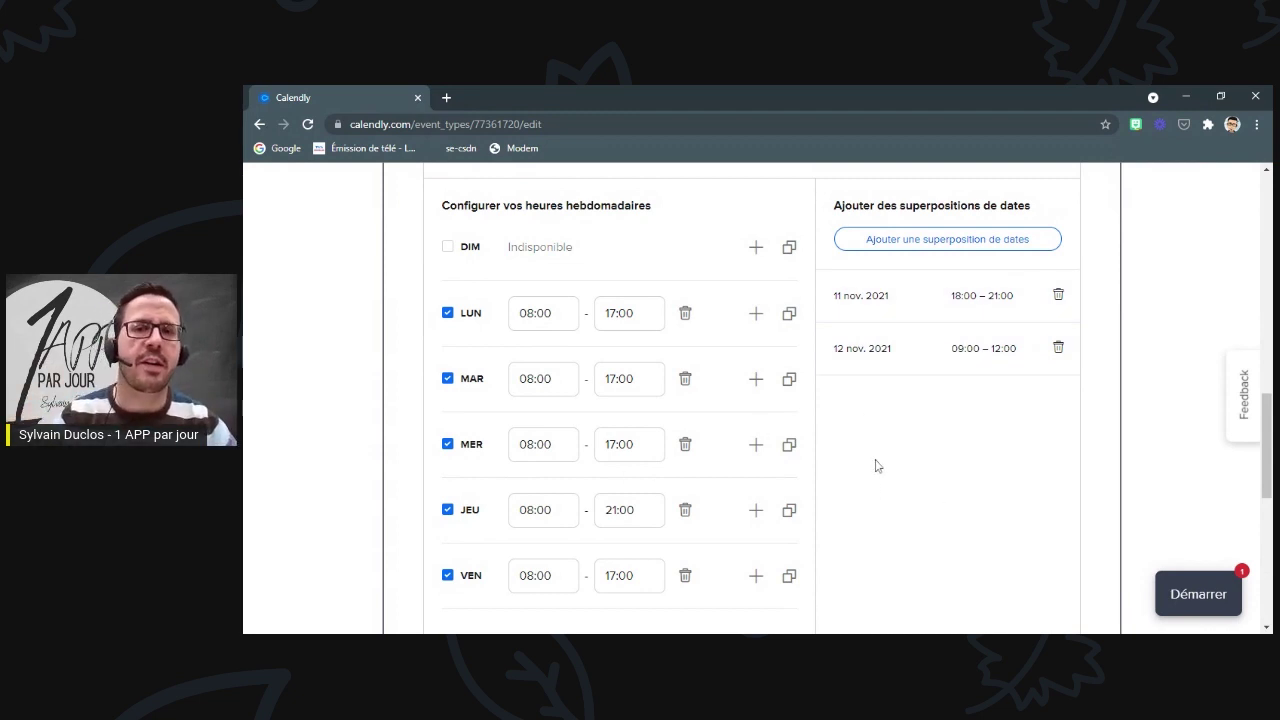
pyautogui.scroll(-3, 878, 462)
# - Expand the 'Règles supplémentaires pour votre disponibilité' section below the event buffers
pyautogui.scroll(-2, 908, 405)
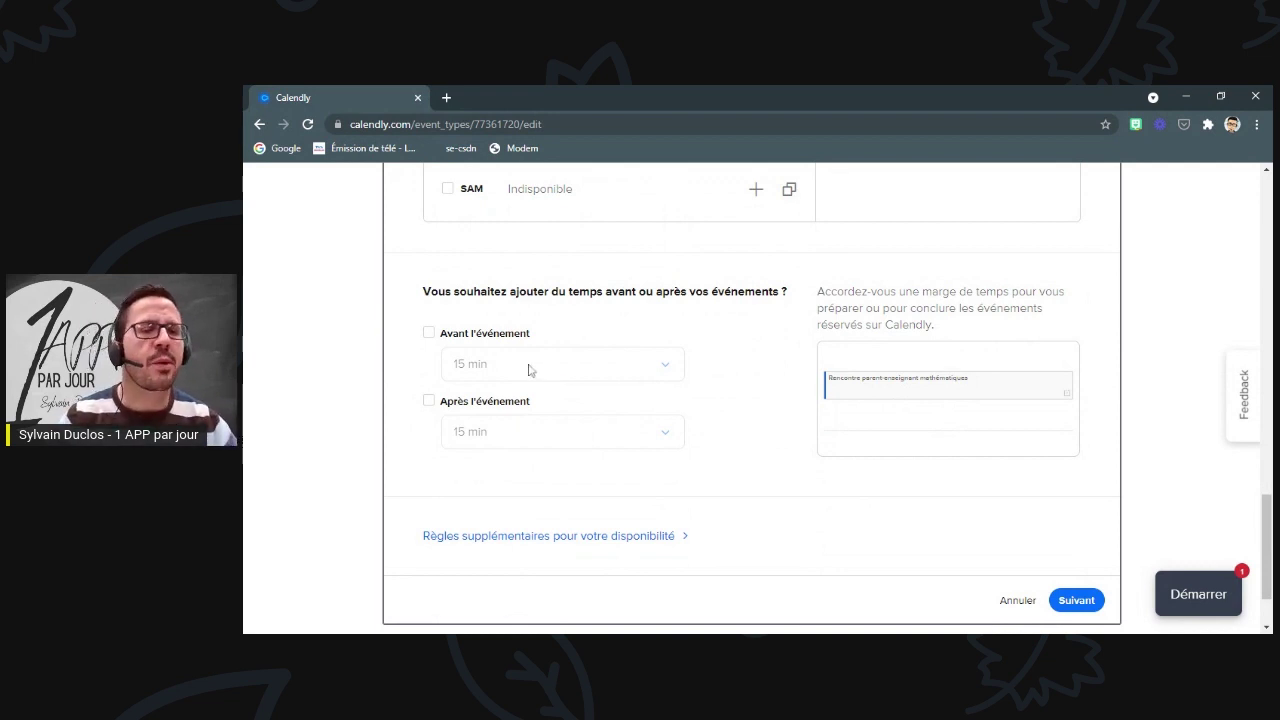
pyautogui.scroll(-1, 563, 389)
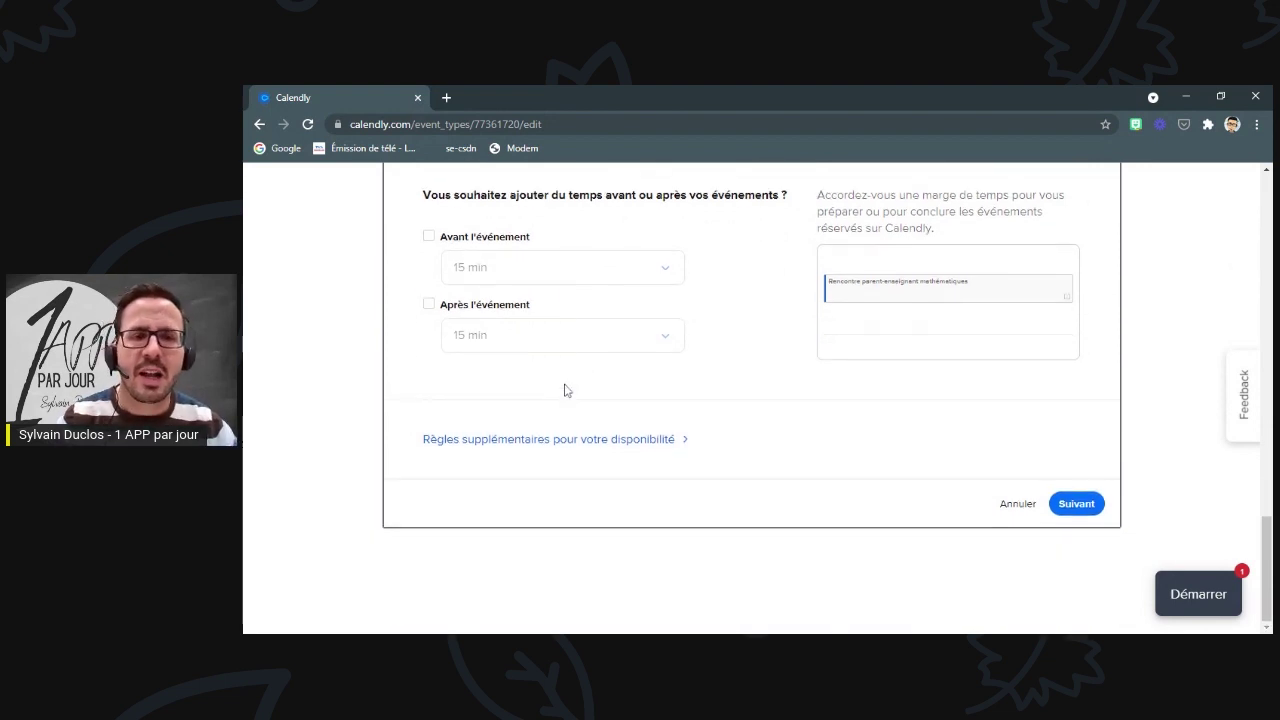
pyautogui.click(590, 449)
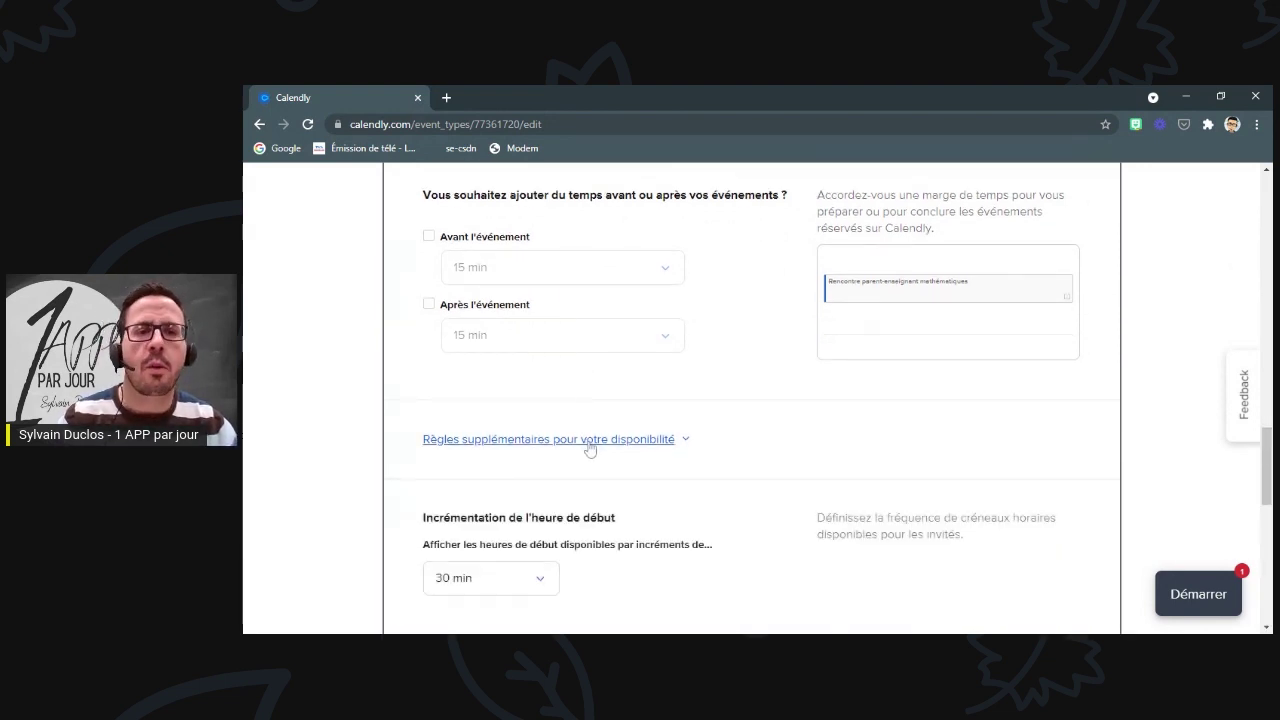
# - Change the start-time increment from 30 to 15 minutes
pyautogui.scroll(-2, 618, 438)
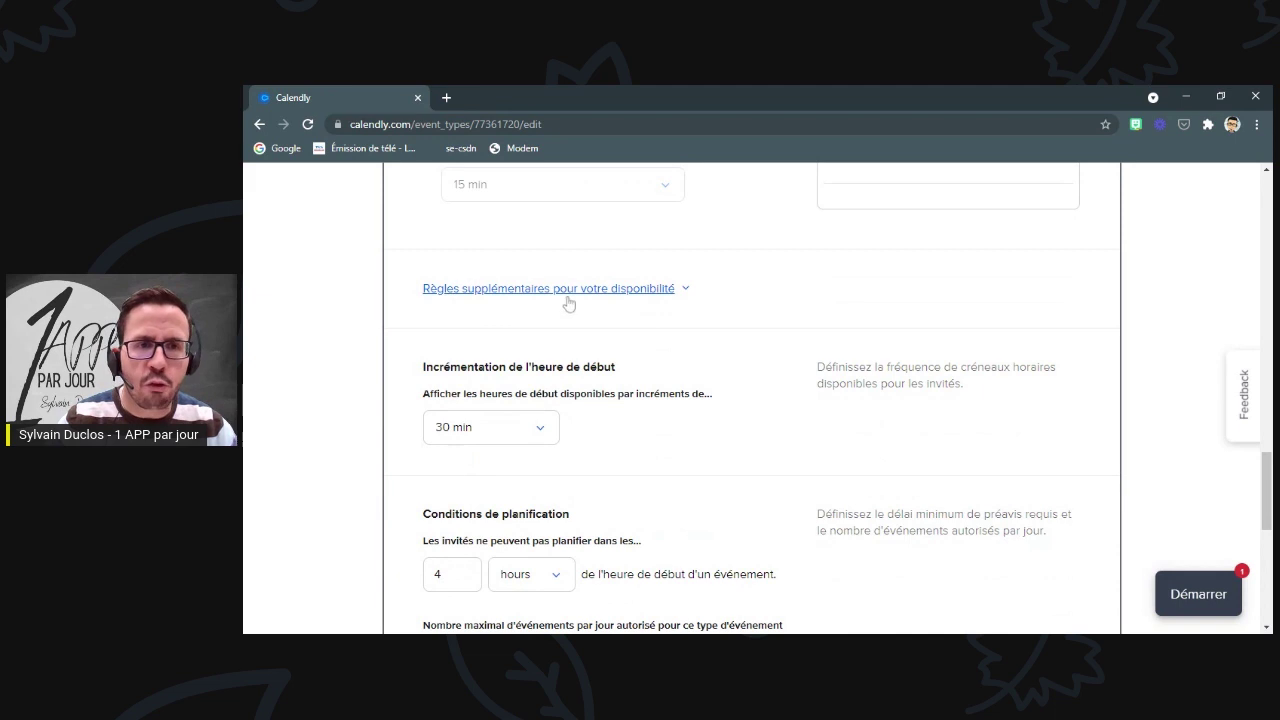
pyautogui.scroll(-2, 570, 303)
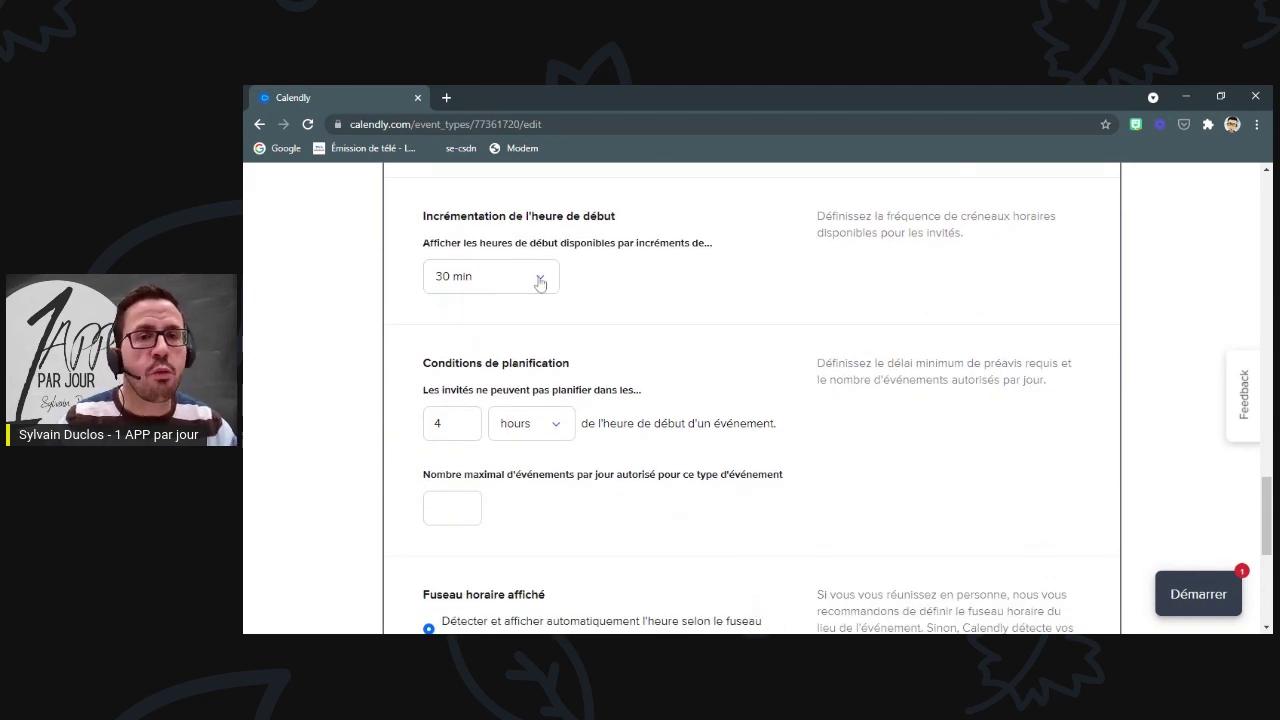
pyautogui.click(540, 283)
pyautogui.click(473, 397)
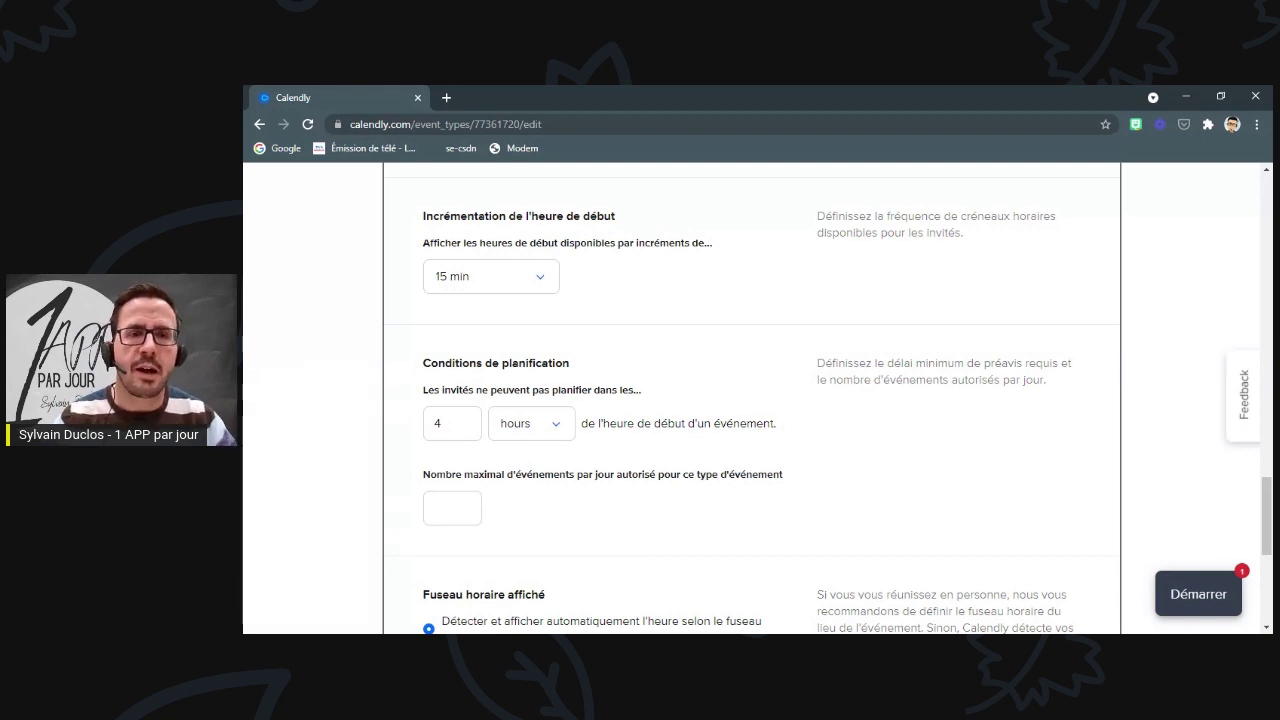
pyautogui.scroll(-1, 637, 343)
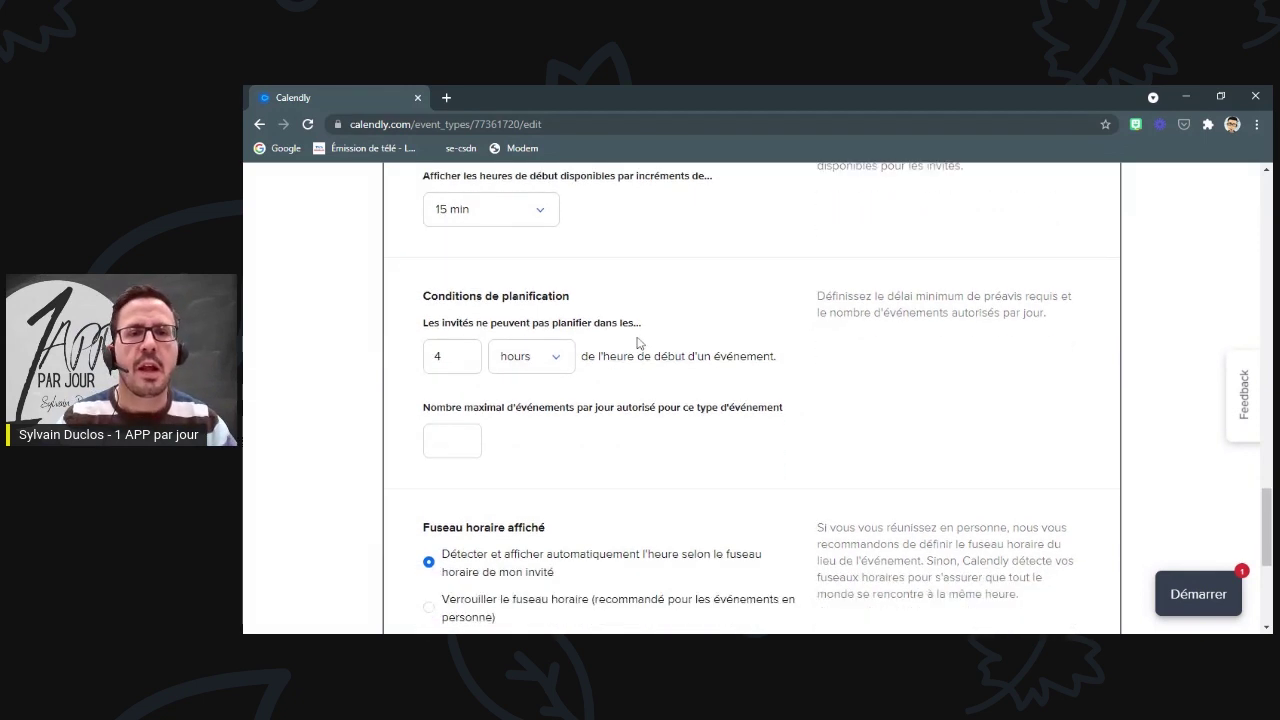
pyautogui.scroll(-1, 637, 343)
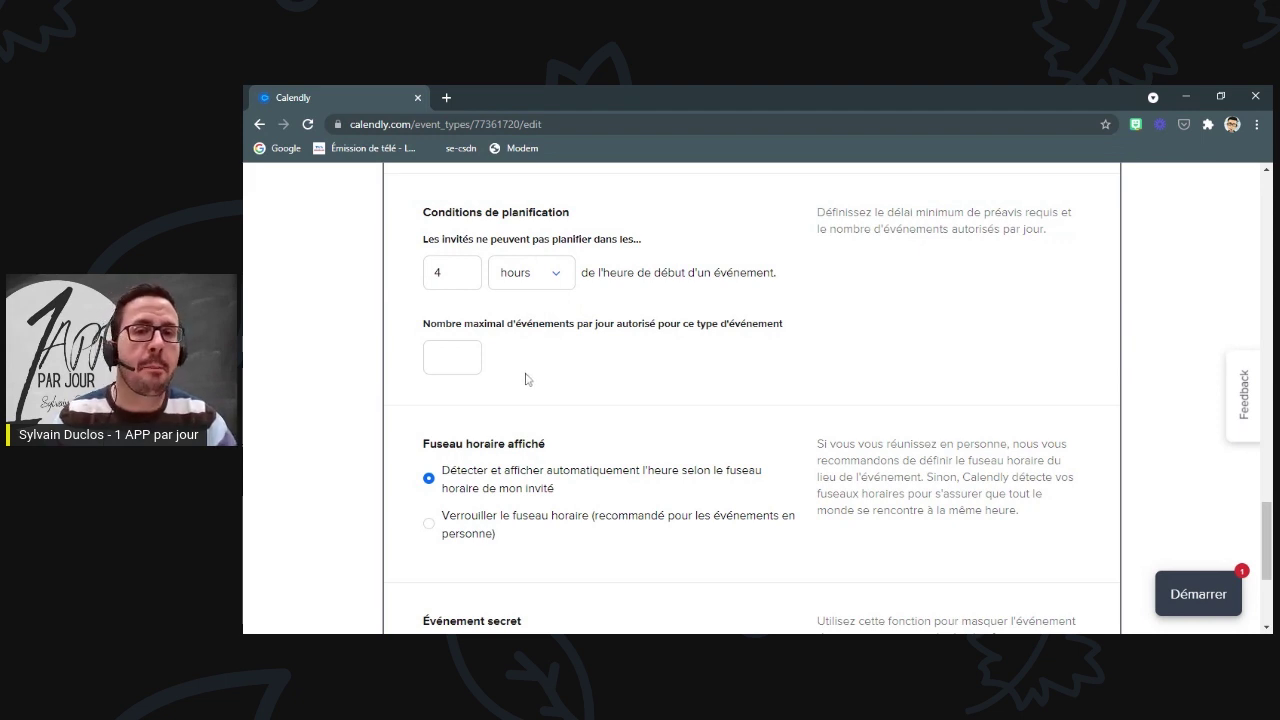
pyautogui.scroll(-2, 614, 374)
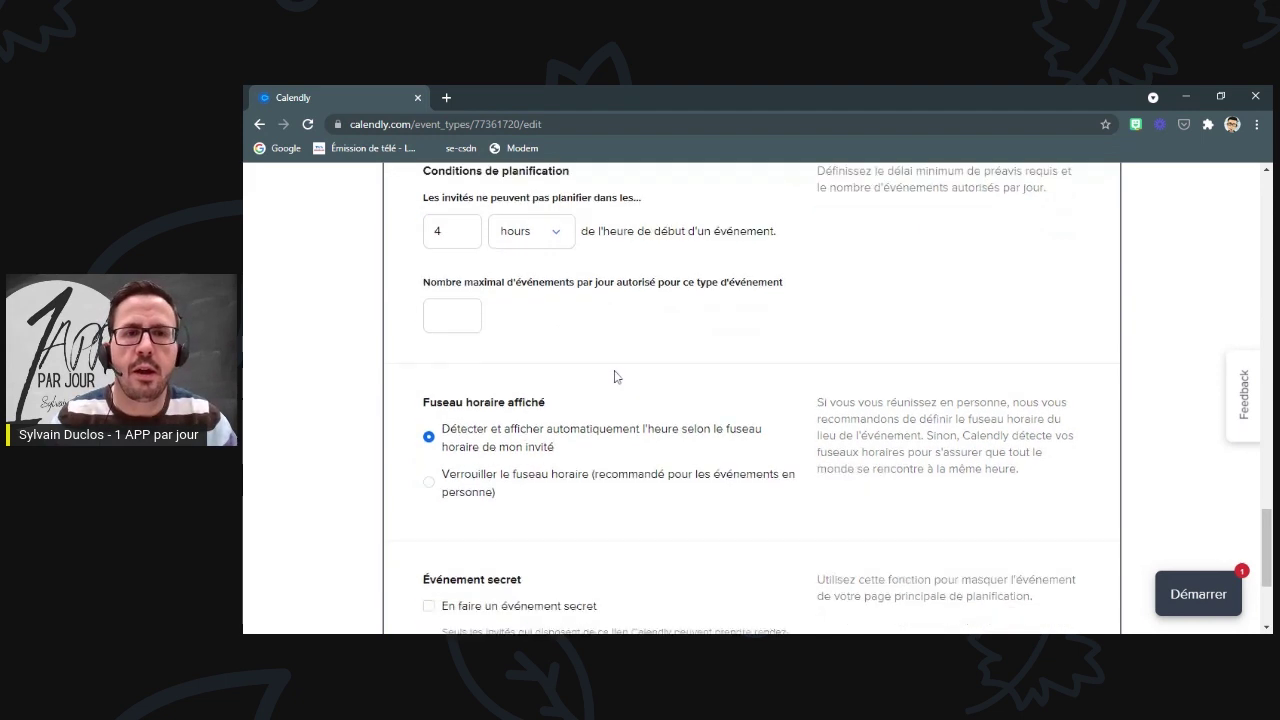
# - Lock the displayed time zone and save the availability settings
pyautogui.scroll(-3, 614, 355)
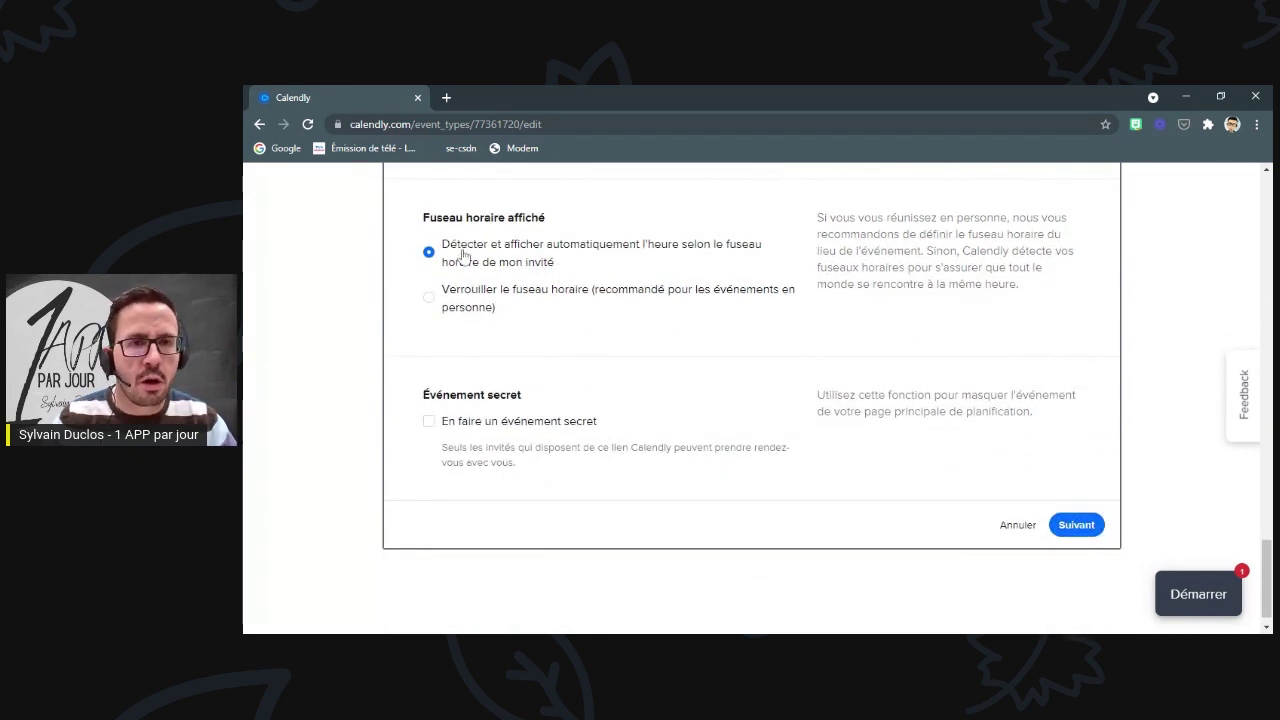
pyautogui.click(429, 298)
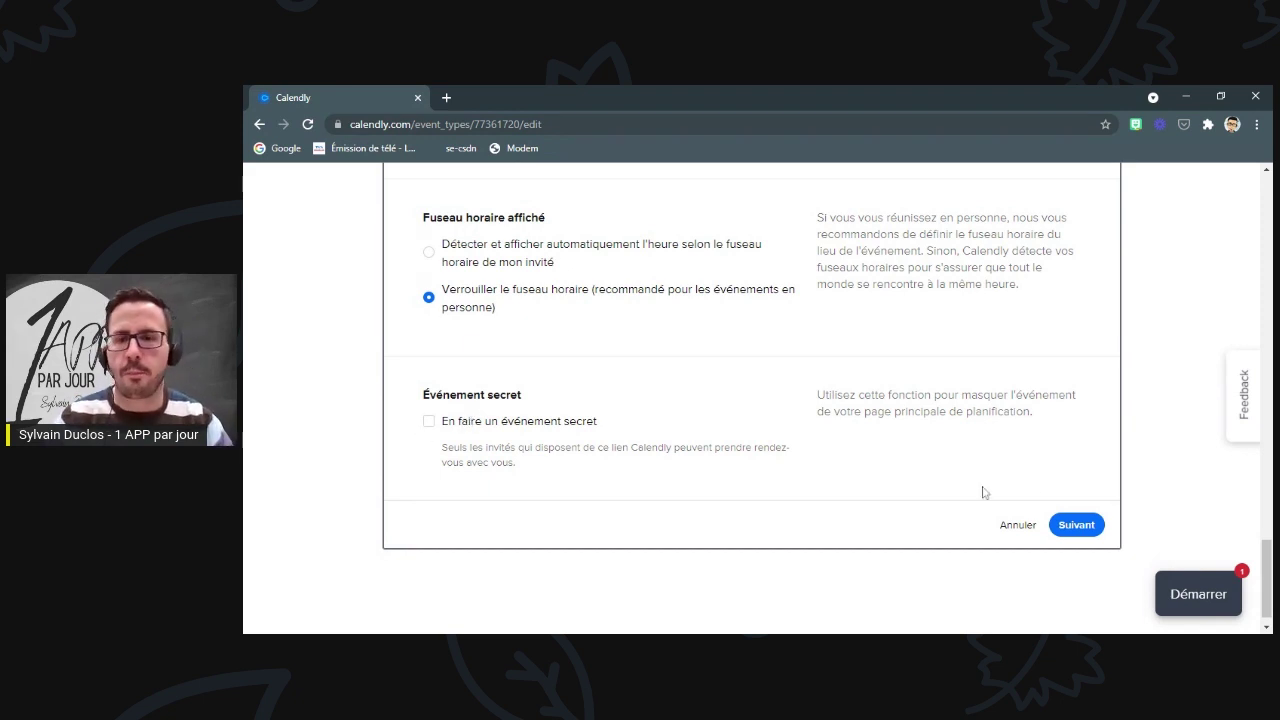
pyautogui.click(1070, 529)
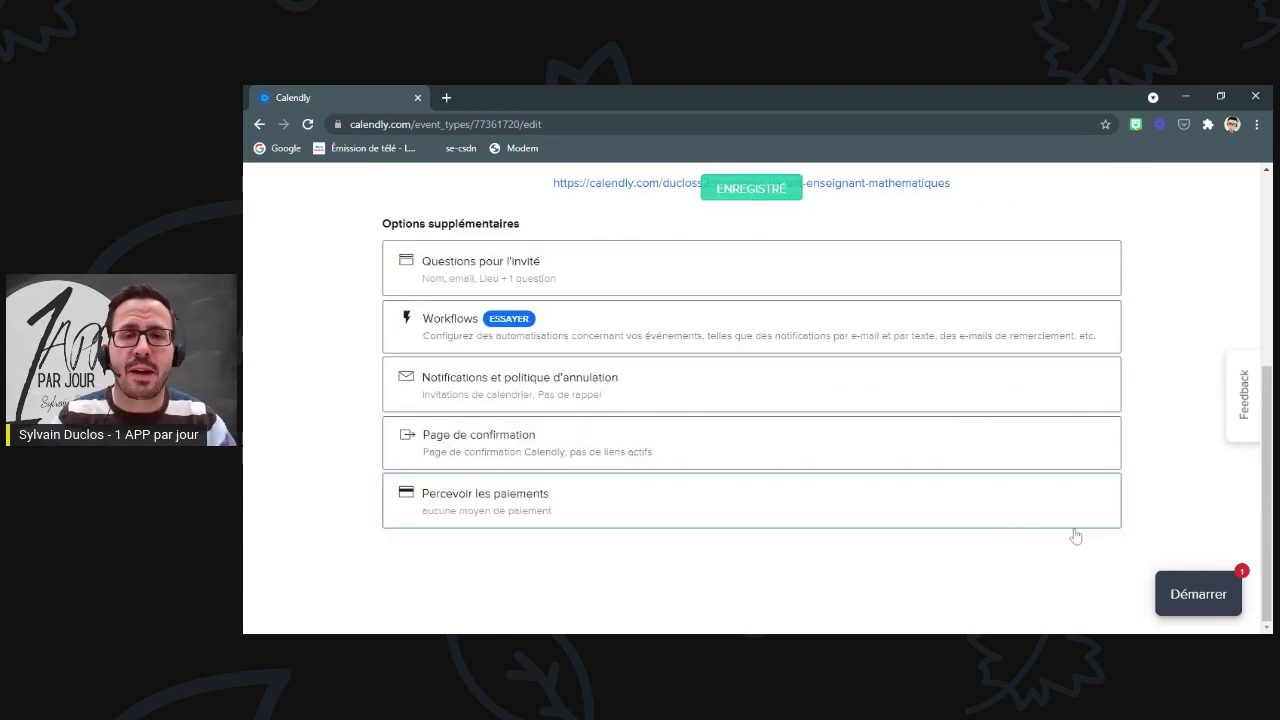
# - Open the public booking page for Rencontre parent-enseignant mathématiques
pyautogui.scroll(3, 985, 493)
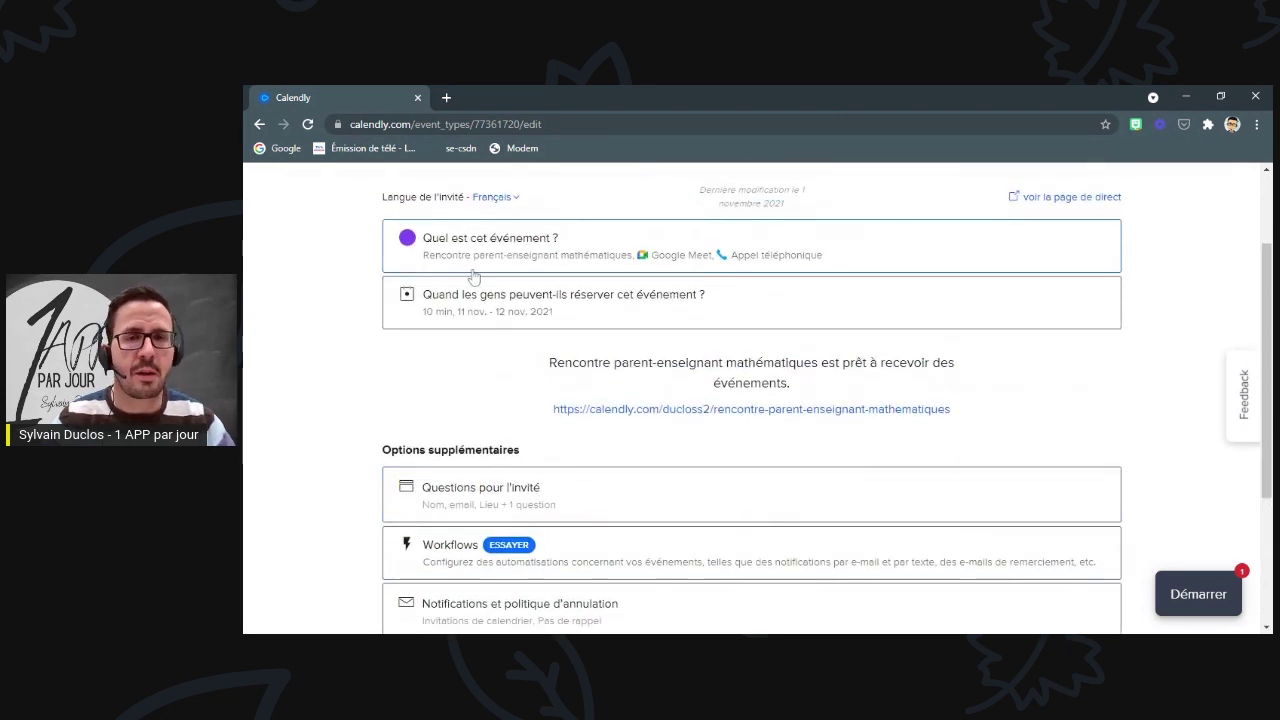
pyautogui.click(744, 411)
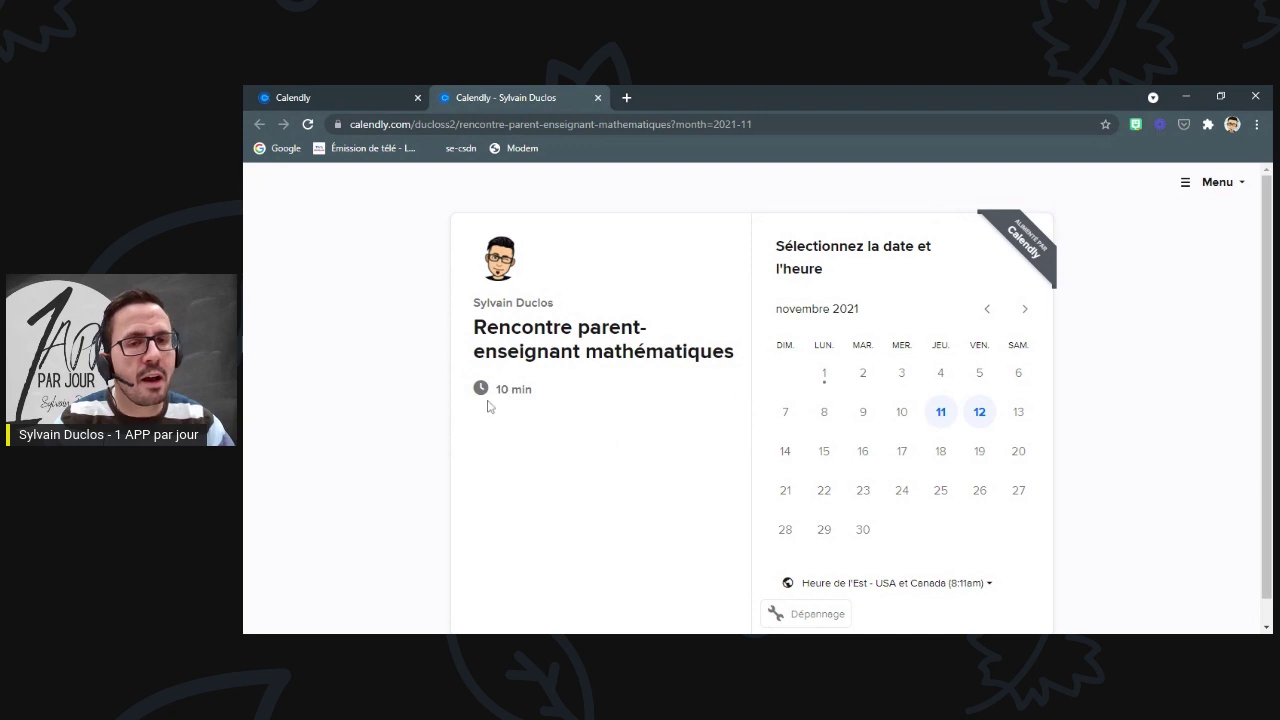
# - Pick Thursday 11 November and confirm the 6:00pm time slot
pyautogui.scroll(-1, 890, 348)
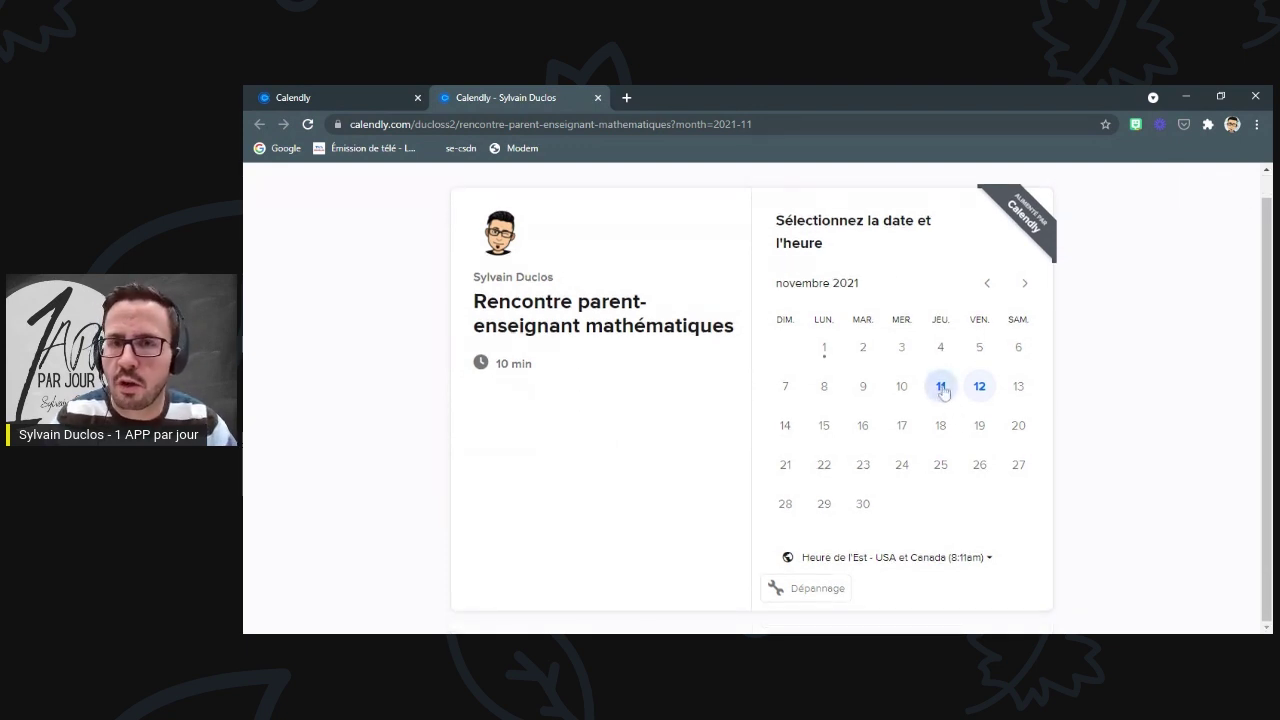
pyautogui.click(941, 388)
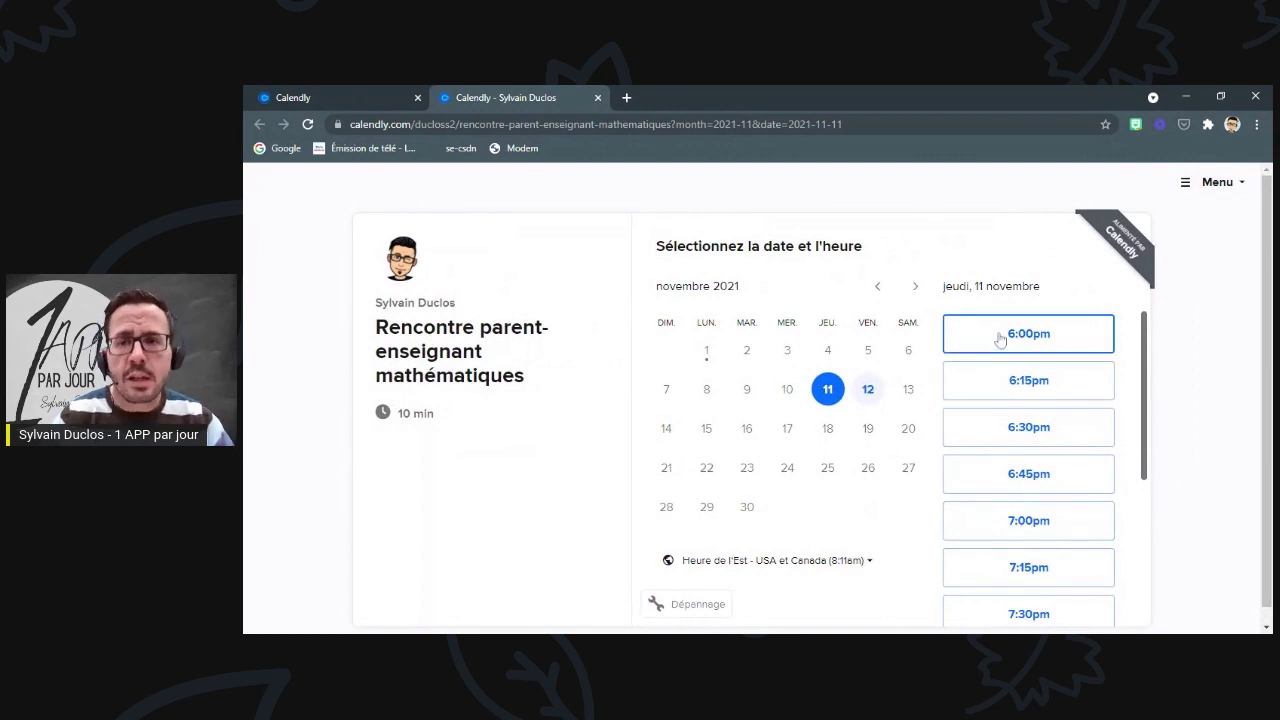
pyautogui.scroll(-3, 1000, 360)
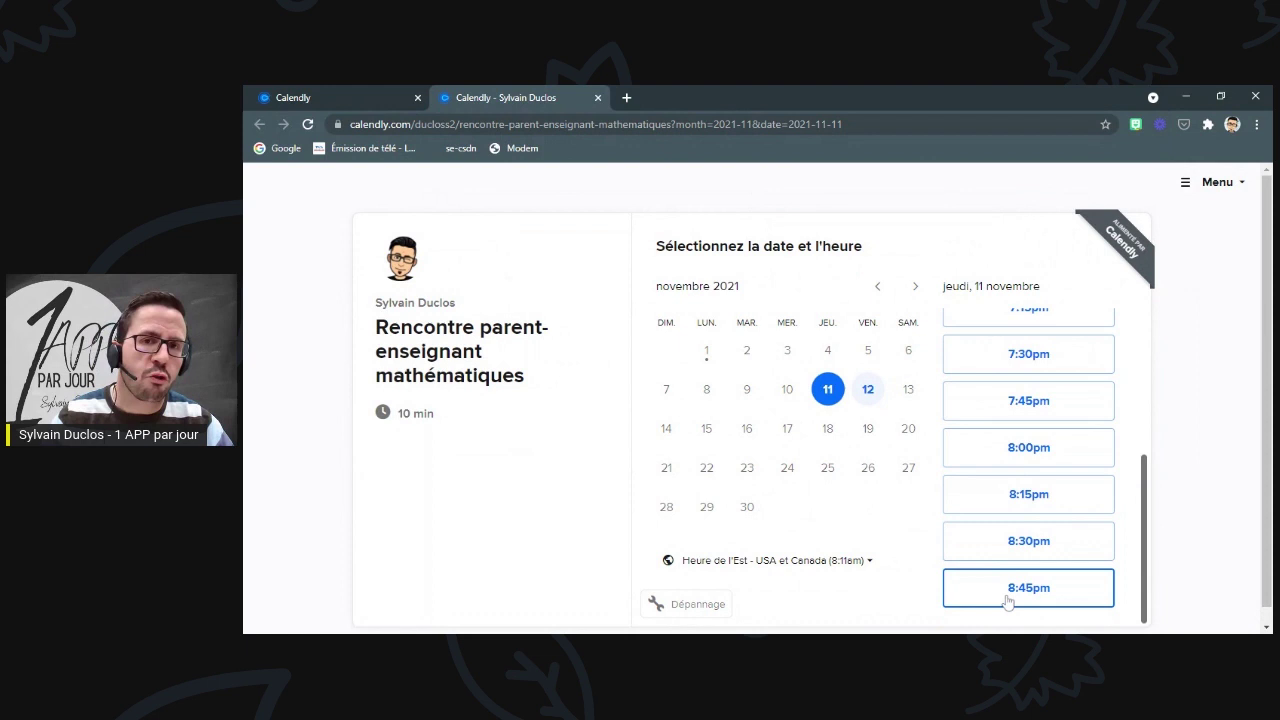
pyautogui.scroll(5, 1010, 585)
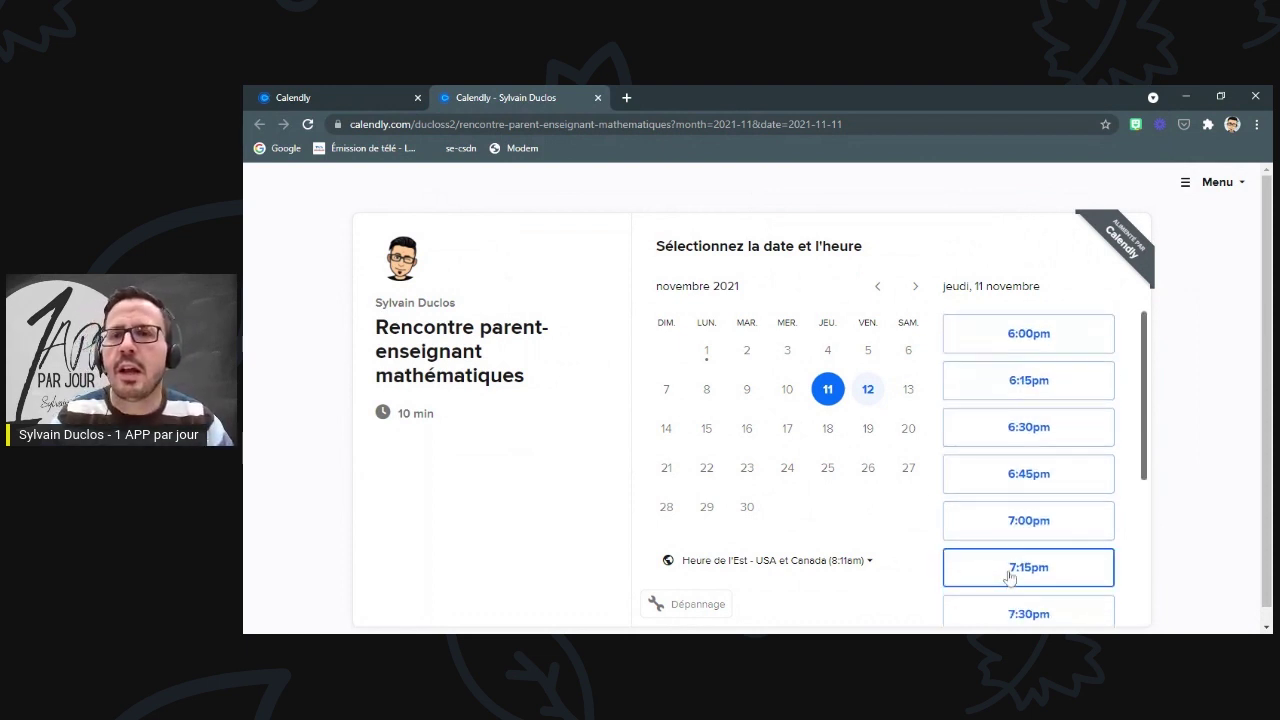
pyautogui.click(1028, 346)
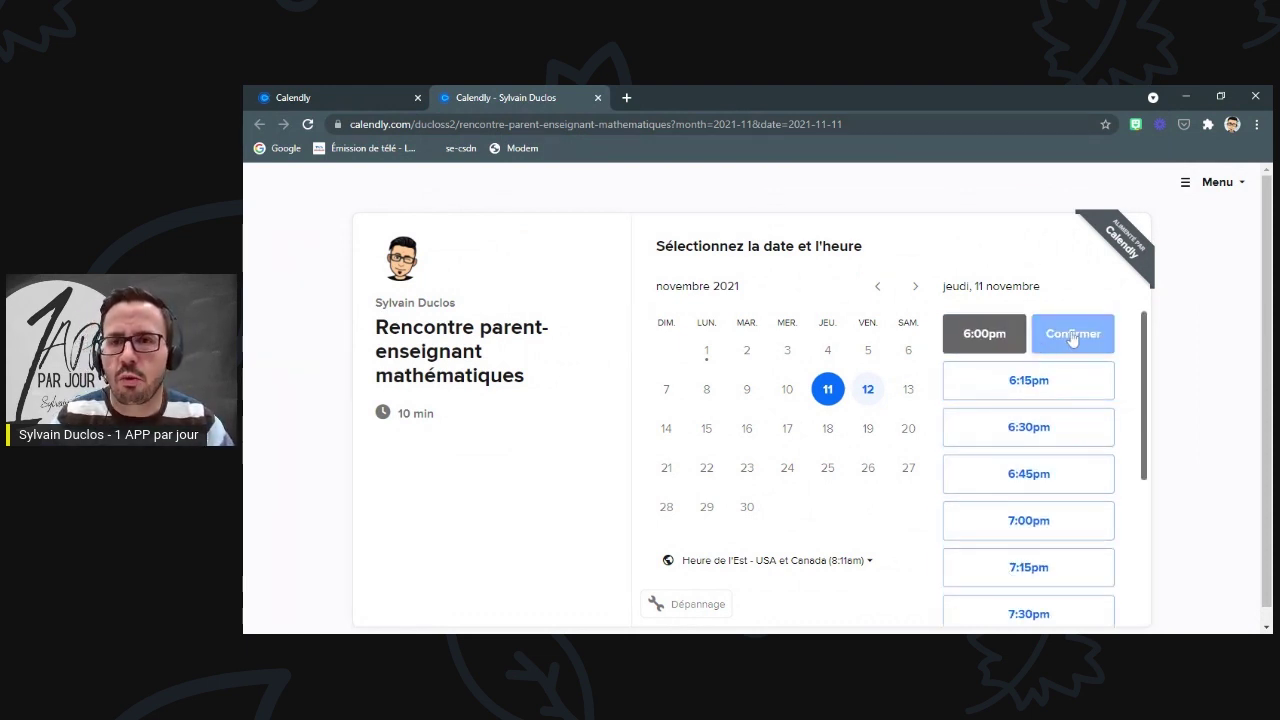
pyautogui.click(1073, 340)
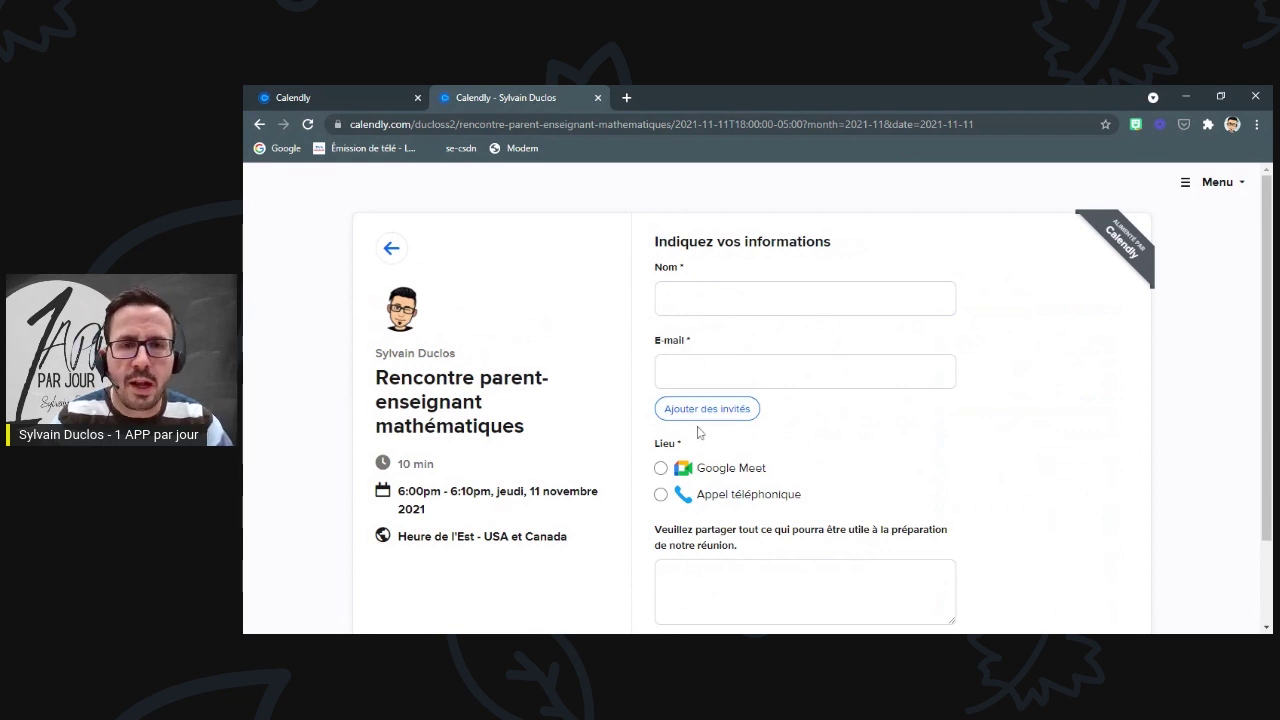
# - Enter the invitee's name and e-mail and choose Google Meet as the location
pyautogui.click(740, 298)
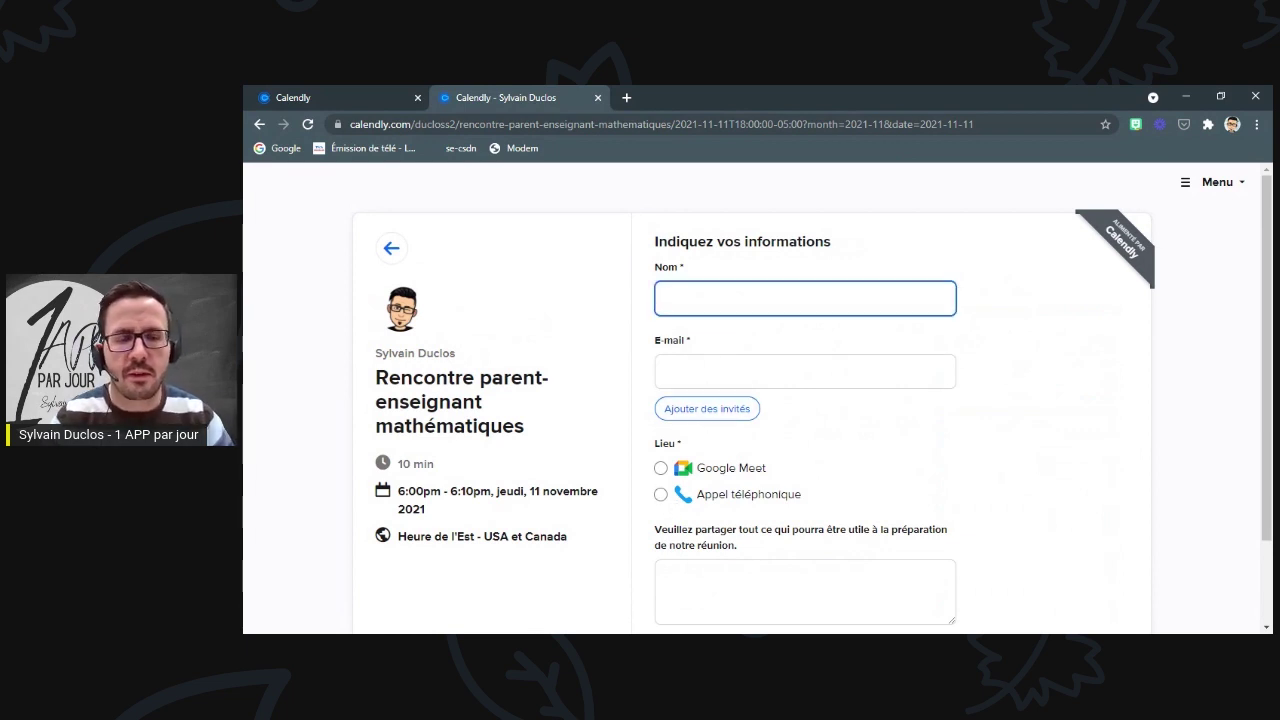
pyautogui.click(805, 371)
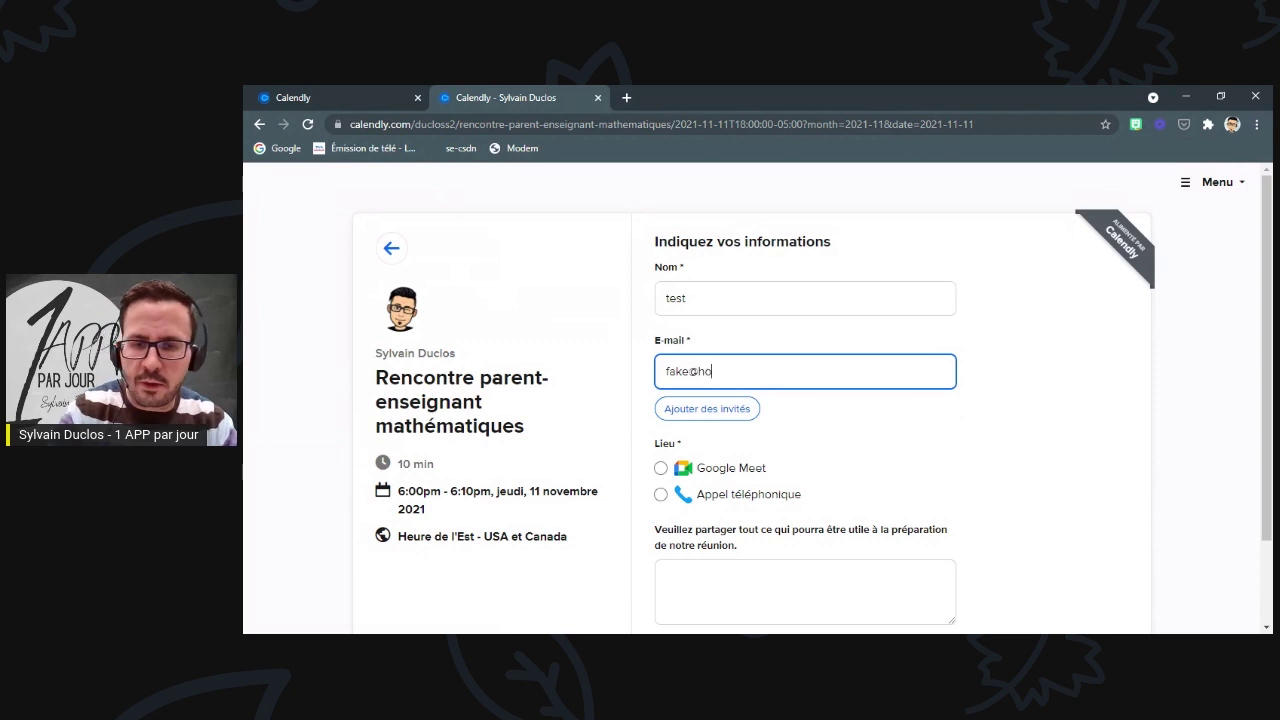
pyautogui.click(946, 445)
pyautogui.click(661, 468)
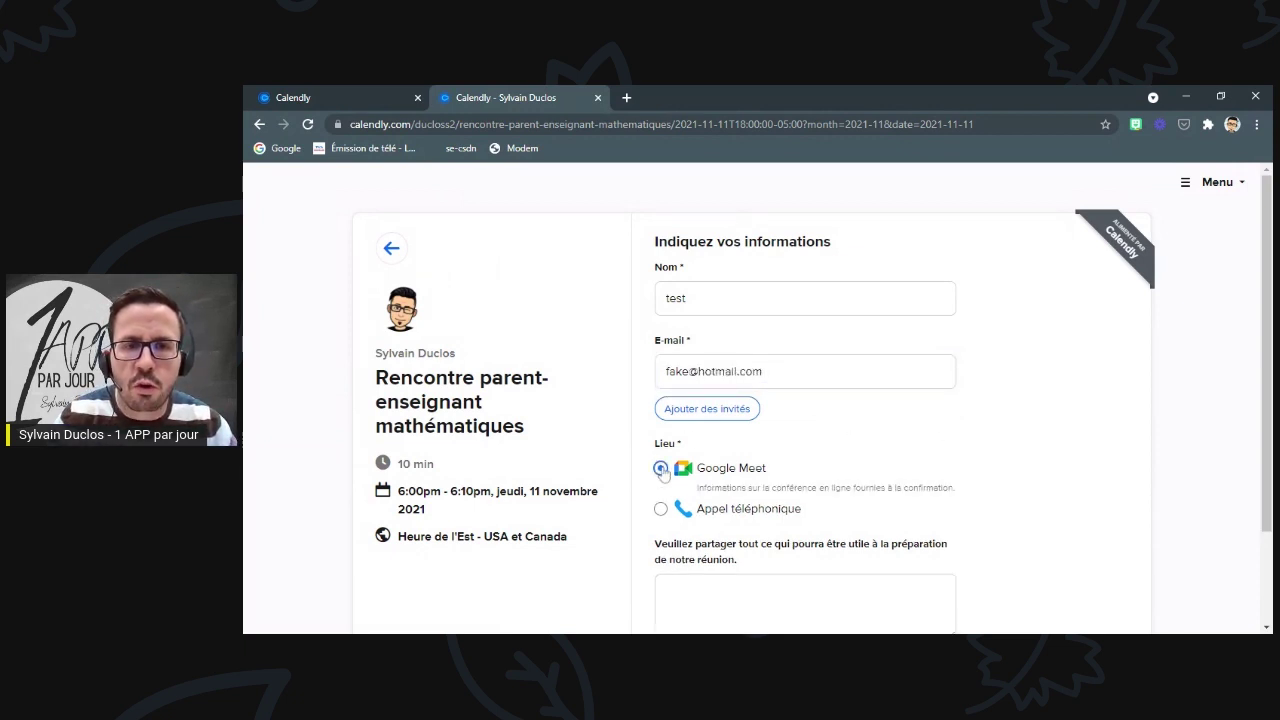
pyautogui.scroll(-1, 750, 460)
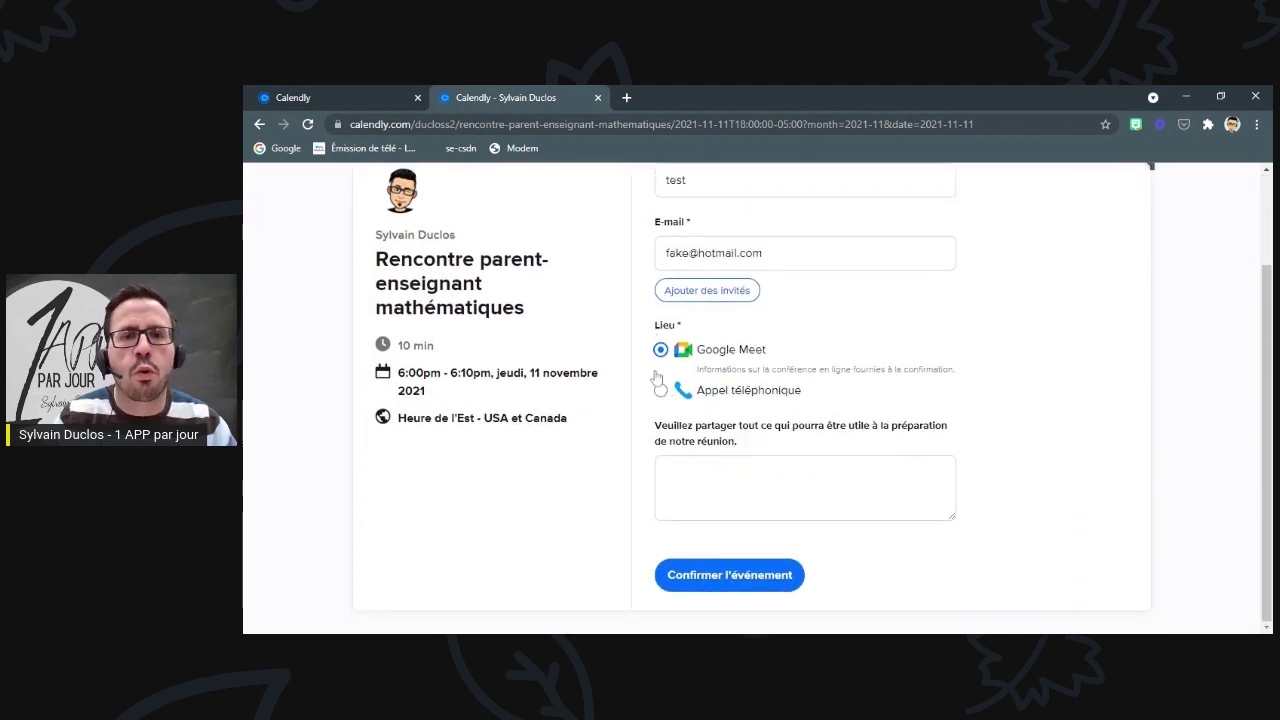
pyautogui.click(660, 391)
pyautogui.click(730, 408)
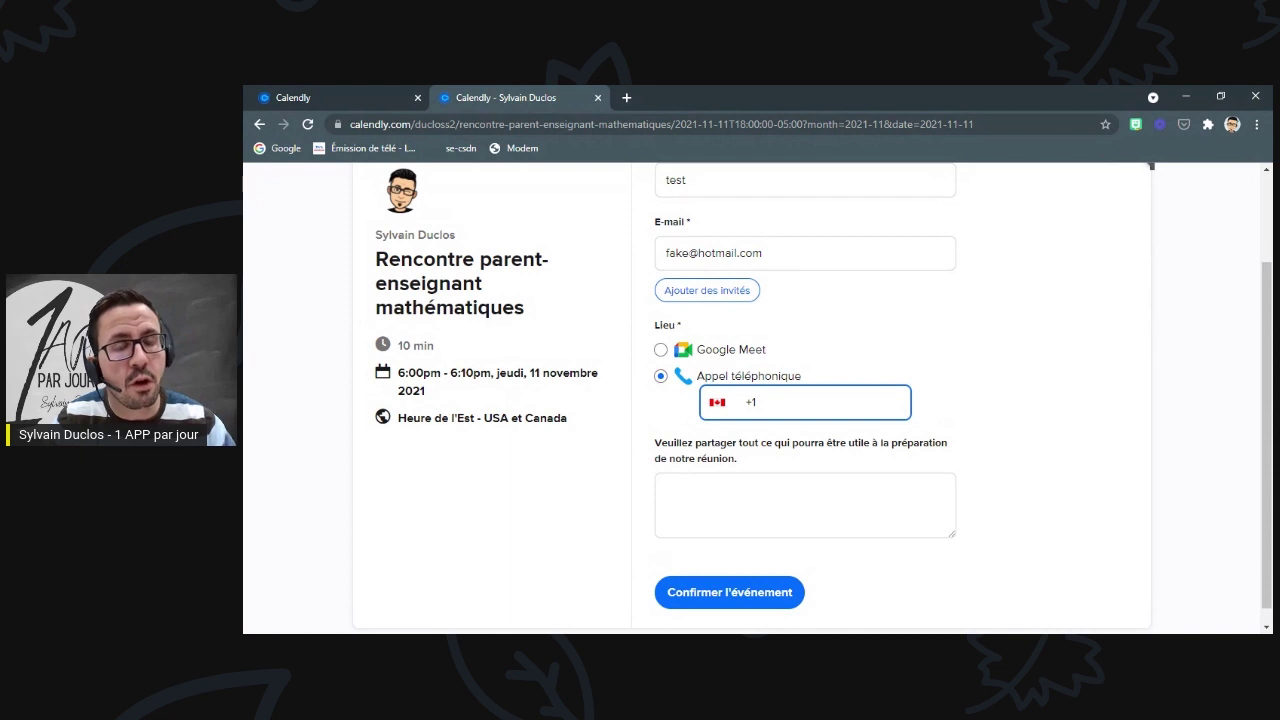
pyautogui.click(660, 350)
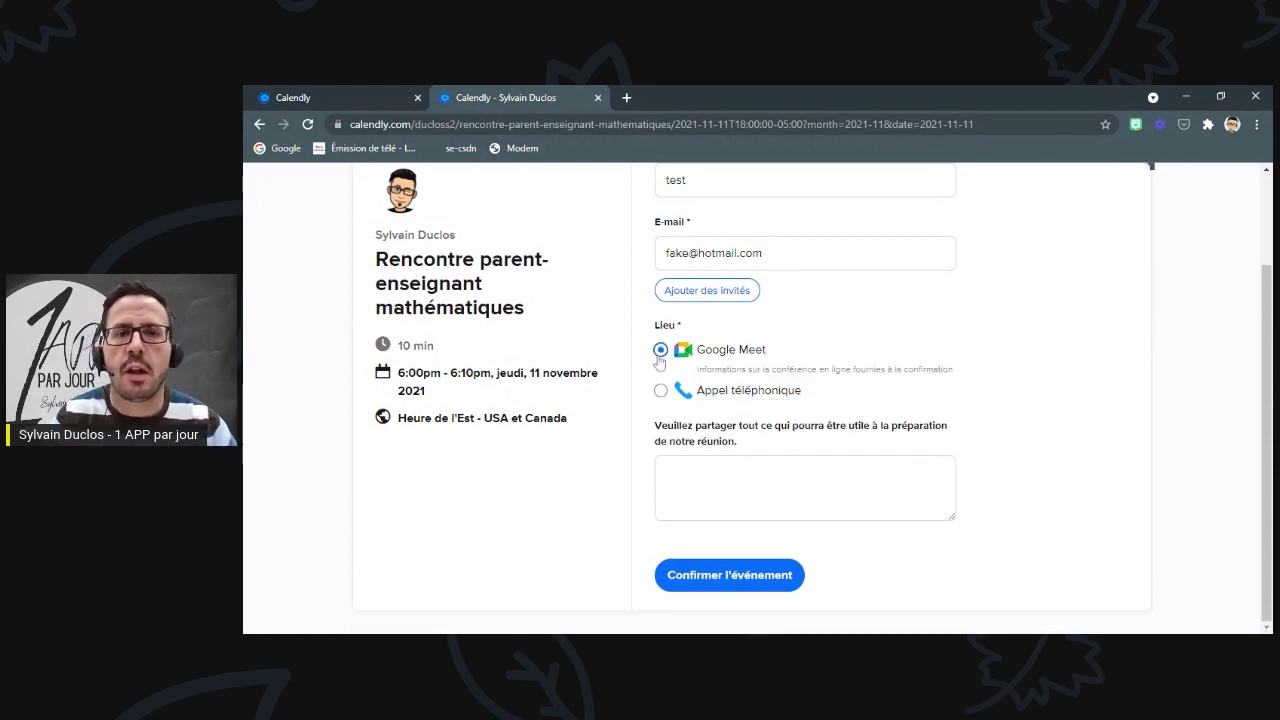
# - Confirm the 6:00pm–6:10pm test booking on 11 November 2021
pyautogui.click(753, 578)
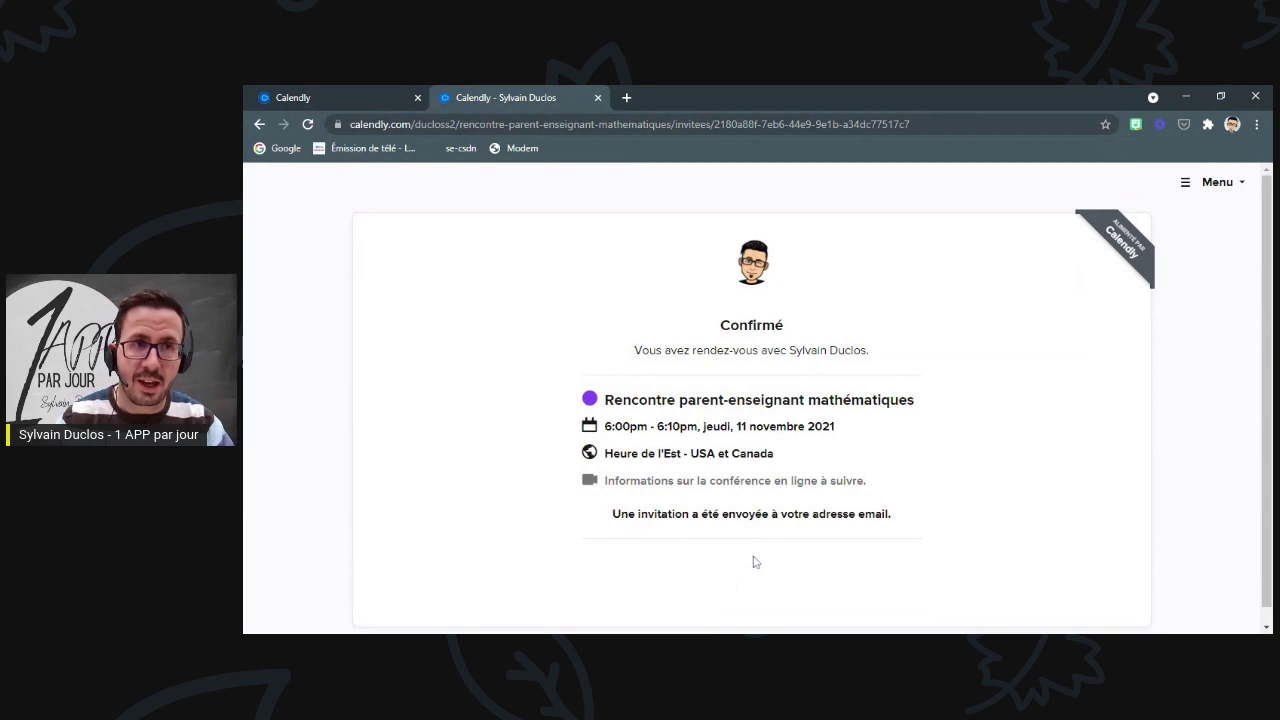
pyautogui.scroll(-1, 736, 487)
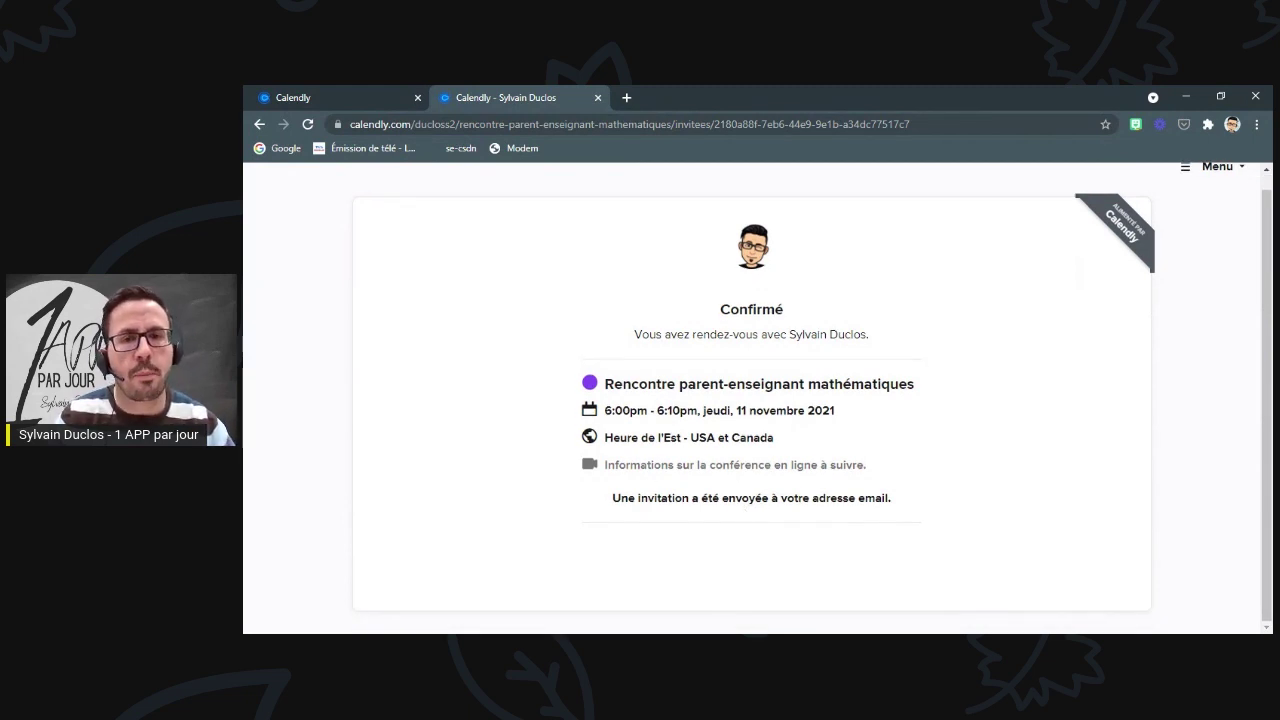
pyautogui.click(624, 98)
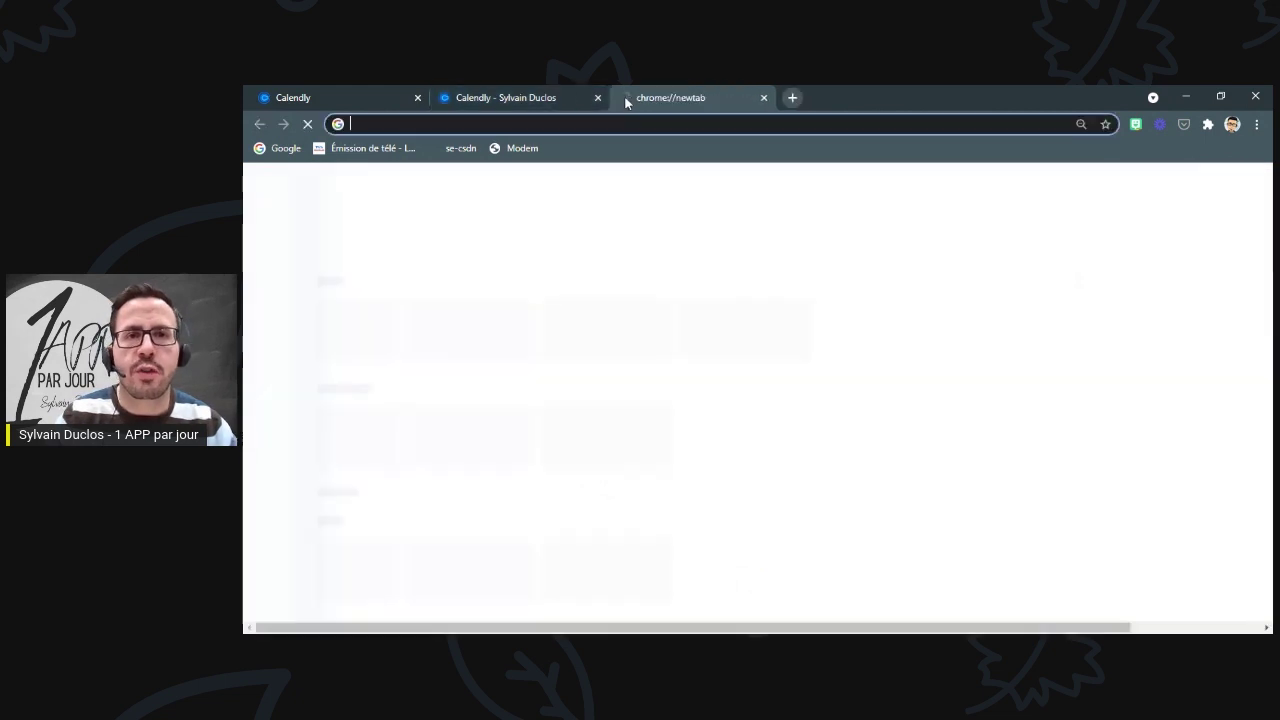
# - Find the 11 November 6 pm test booking in Google Calendar's week of November 7–13
pyautogui.click(284, 150)
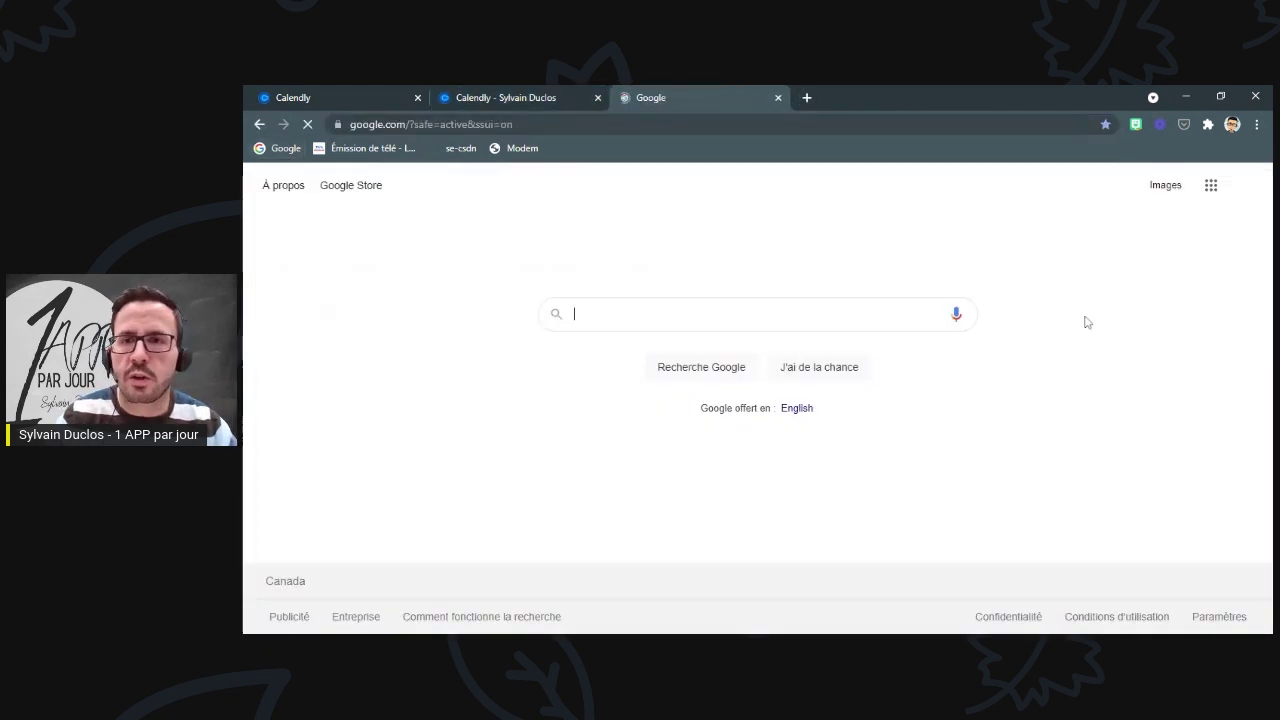
pyautogui.click(1210, 185)
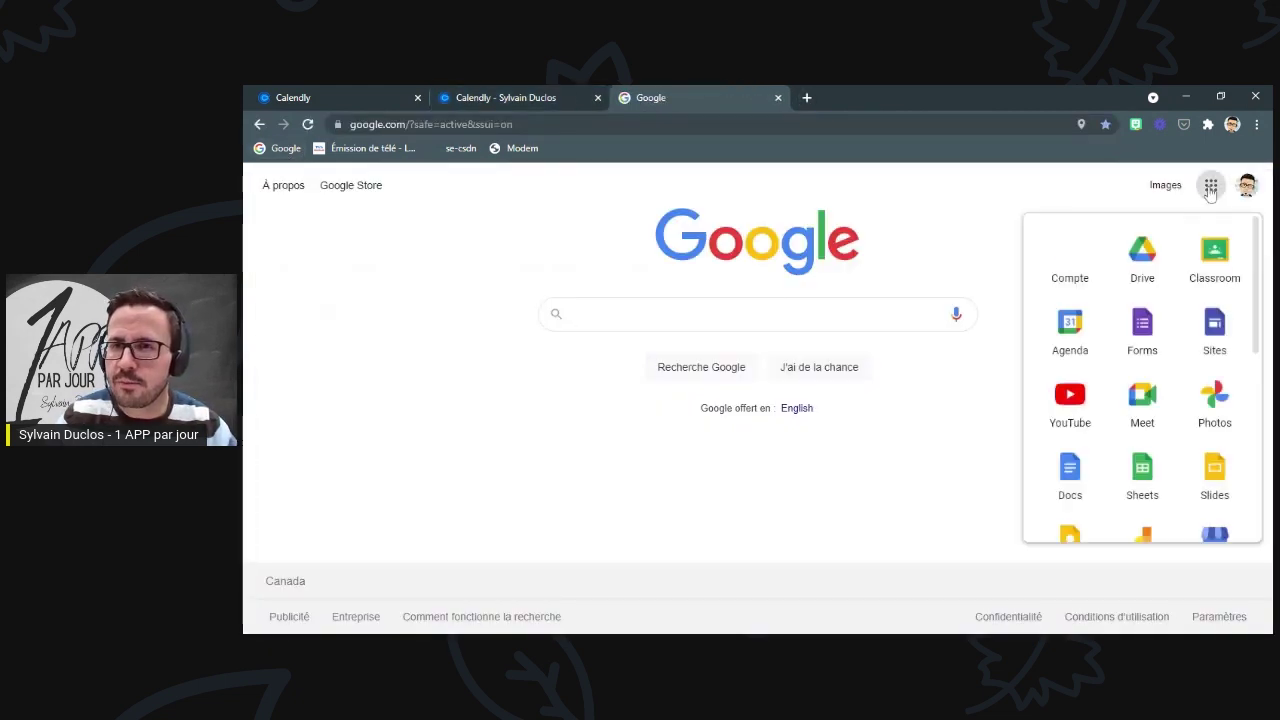
pyautogui.click(1068, 343)
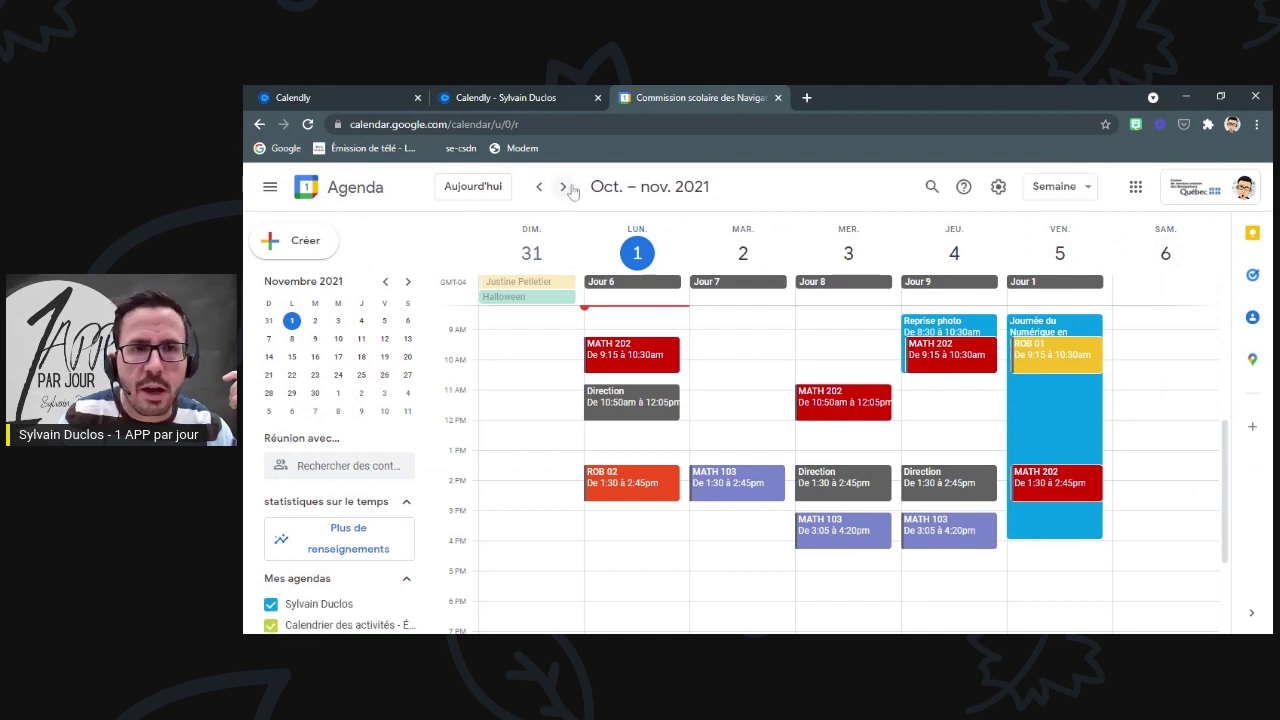
pyautogui.click(563, 187)
pyautogui.scroll(-3, 880, 323)
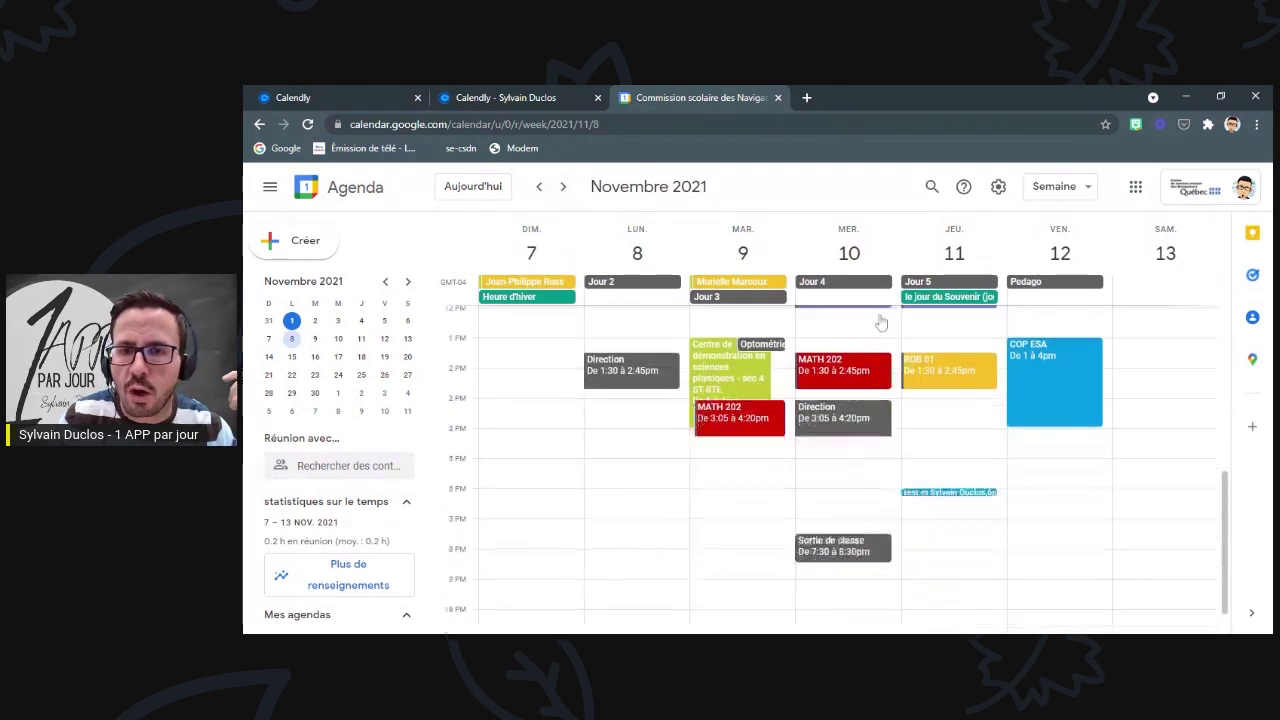
pyautogui.click(939, 456)
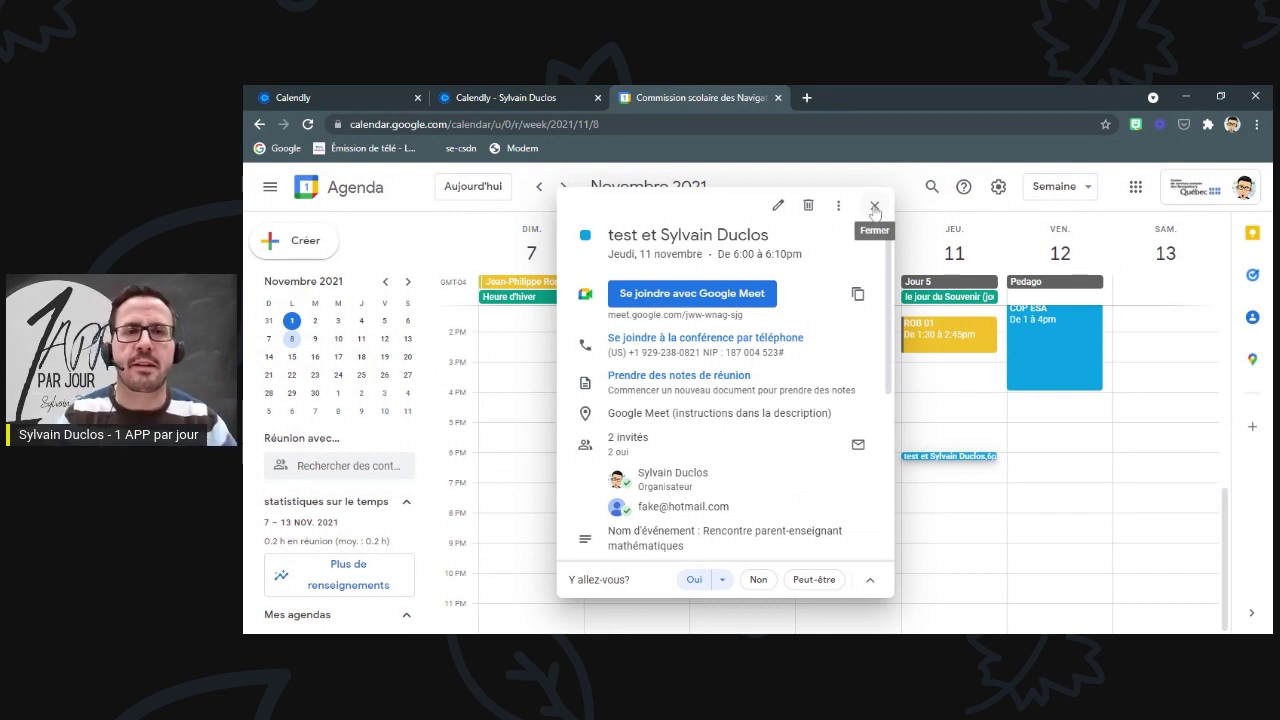
pyautogui.click(874, 207)
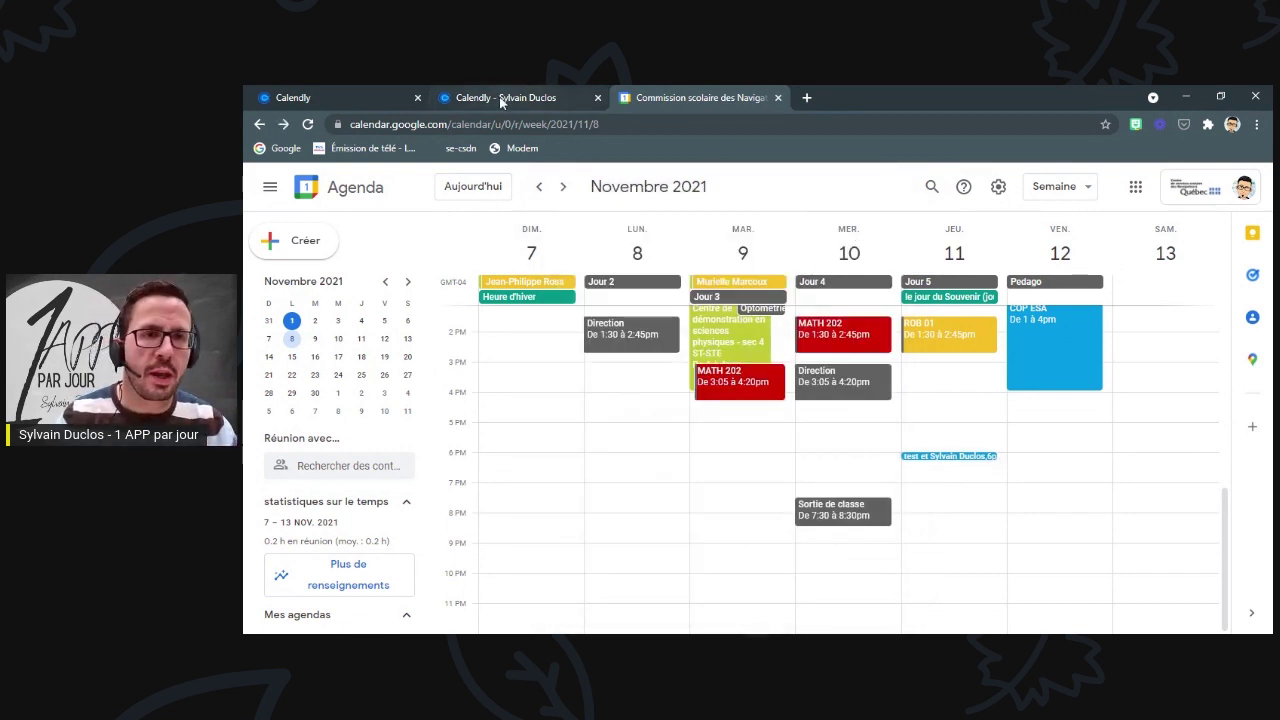
# - Delete the test booking with cancellation notices sent, then close Google Calendar
pyautogui.click(503, 98)
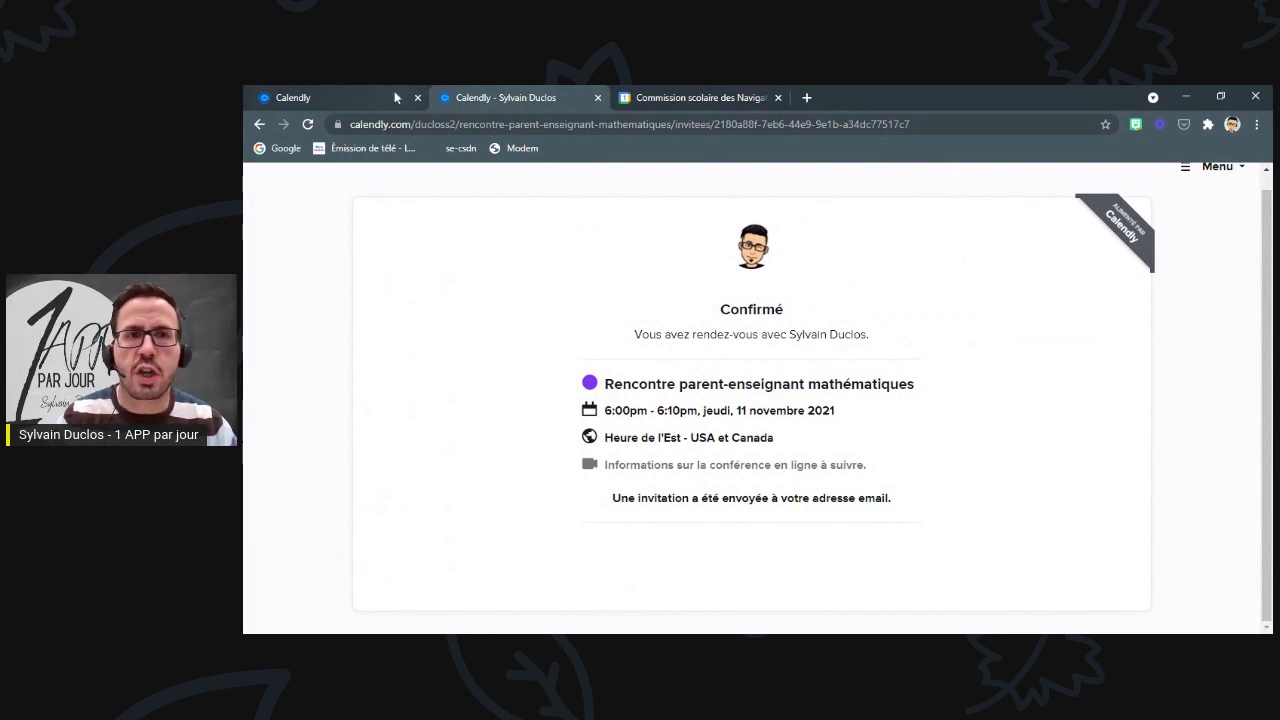
pyautogui.click(688, 92)
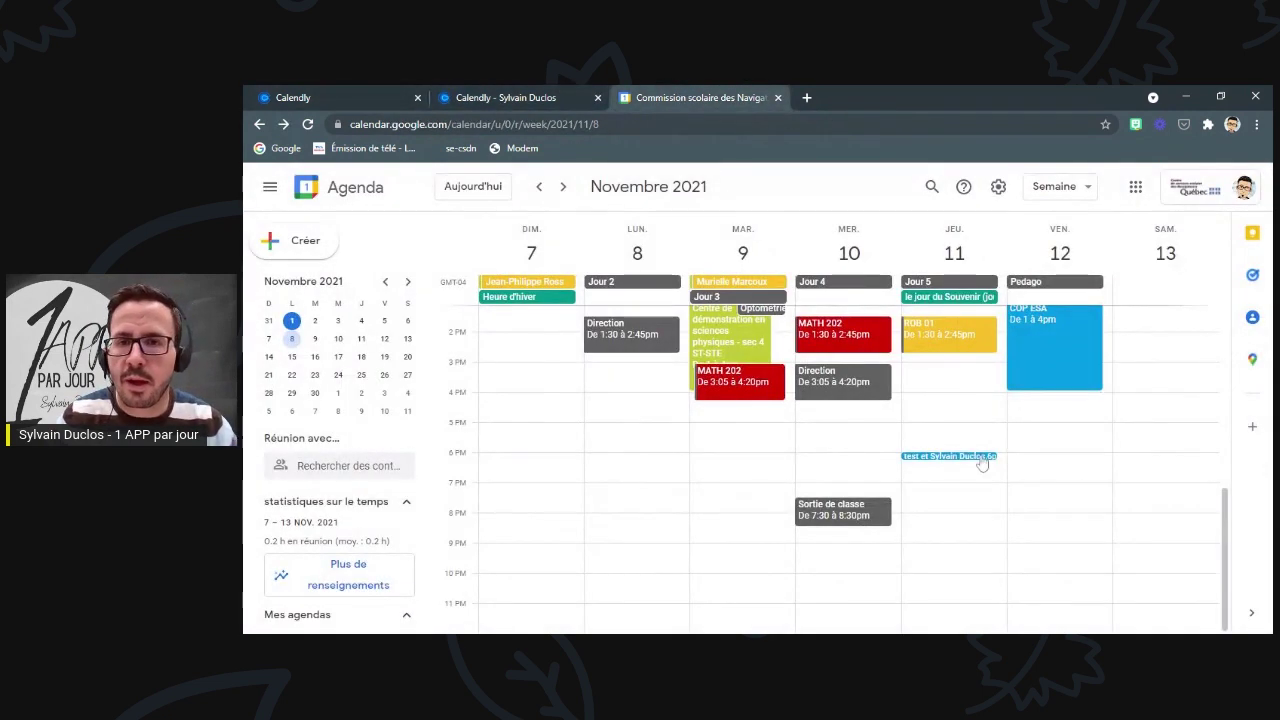
pyautogui.click(980, 458)
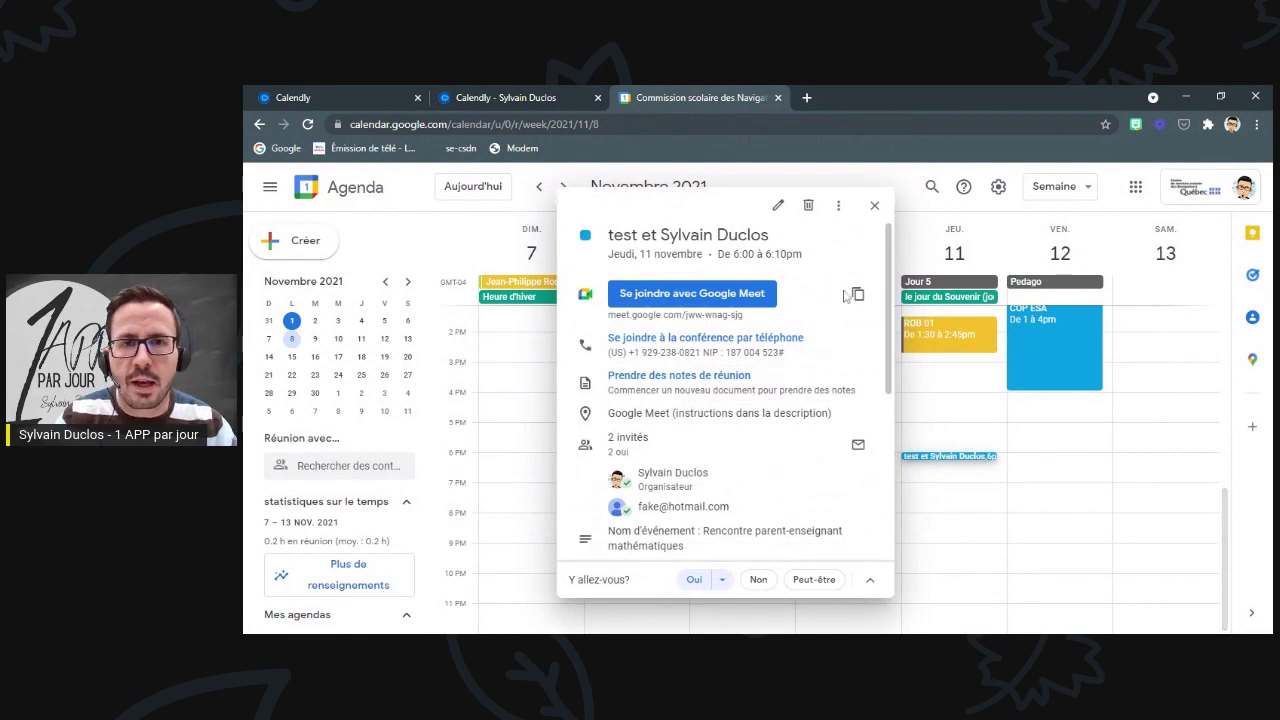
pyautogui.click(807, 207)
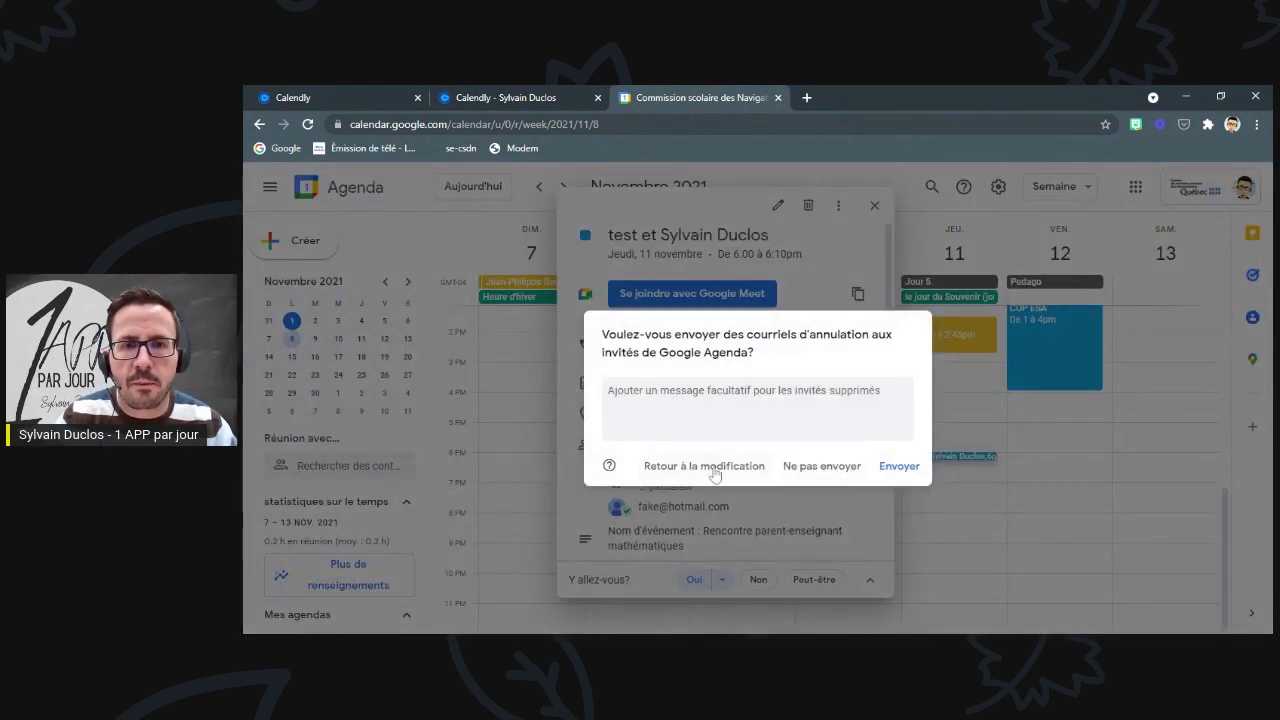
pyautogui.click(899, 466)
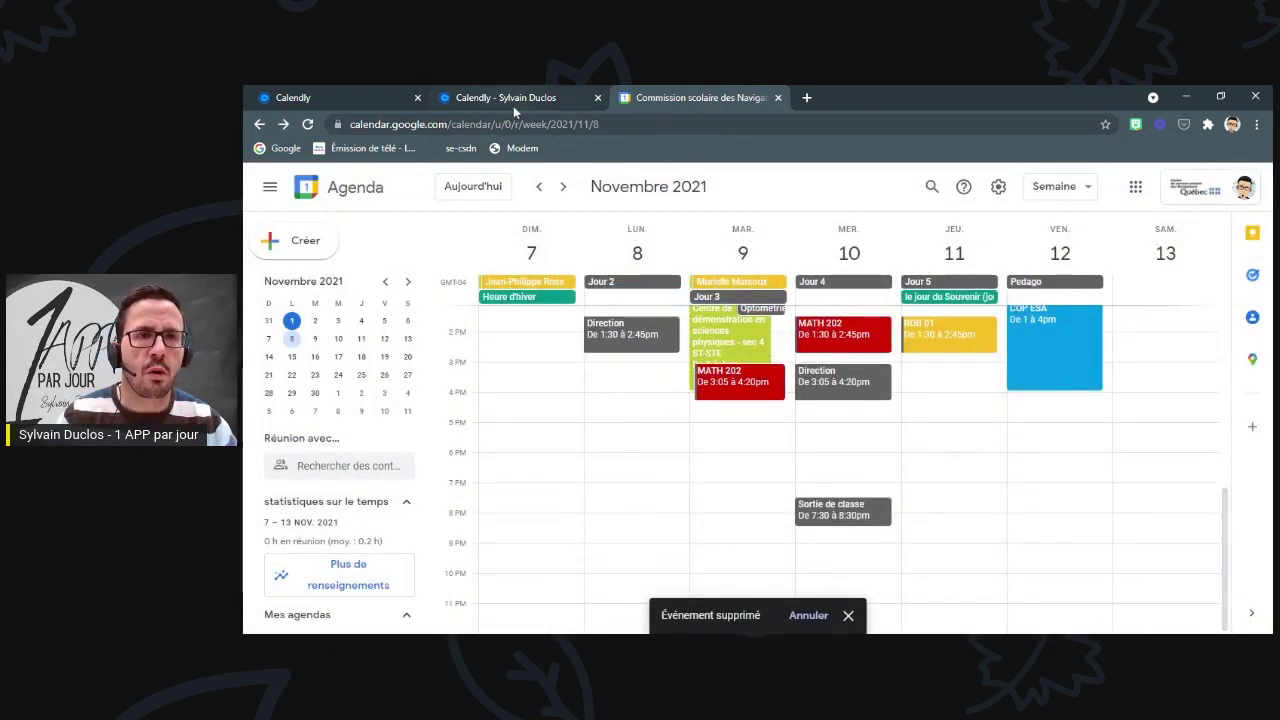
pyautogui.click(778, 97)
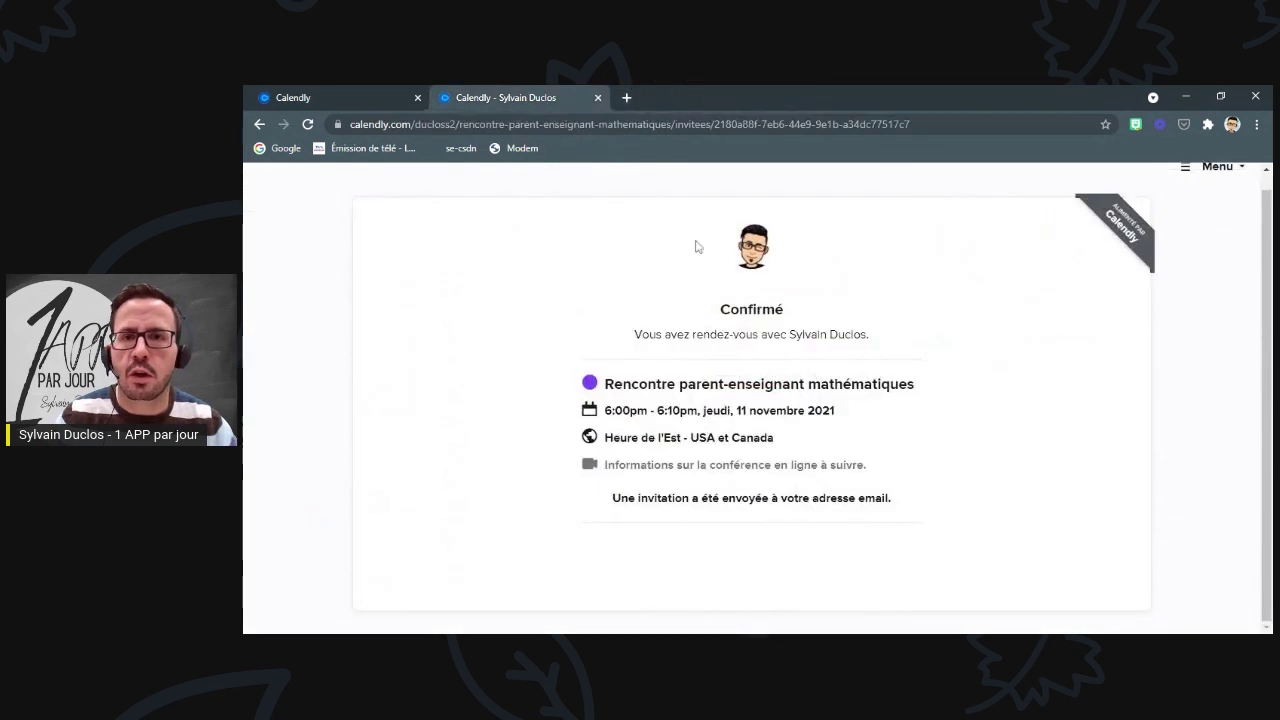
# - Open the public booking page and view the available times for November 11
pyautogui.click(598, 97)
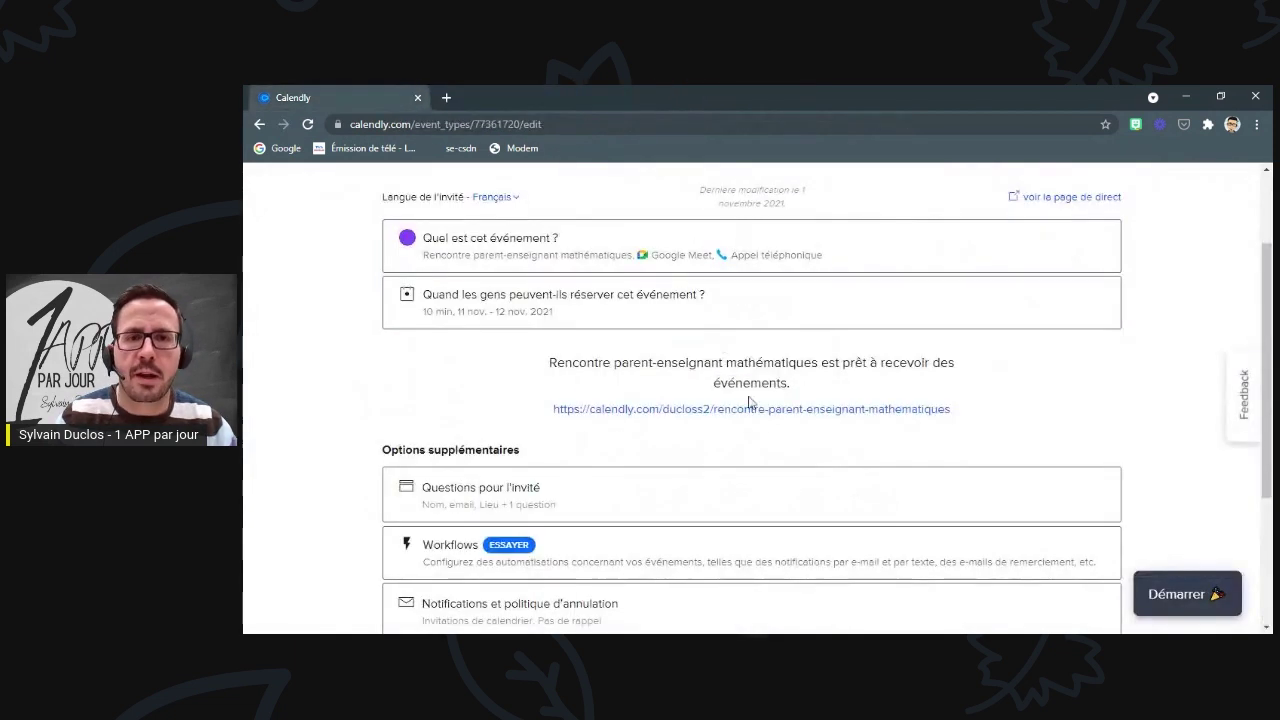
pyautogui.click(749, 408)
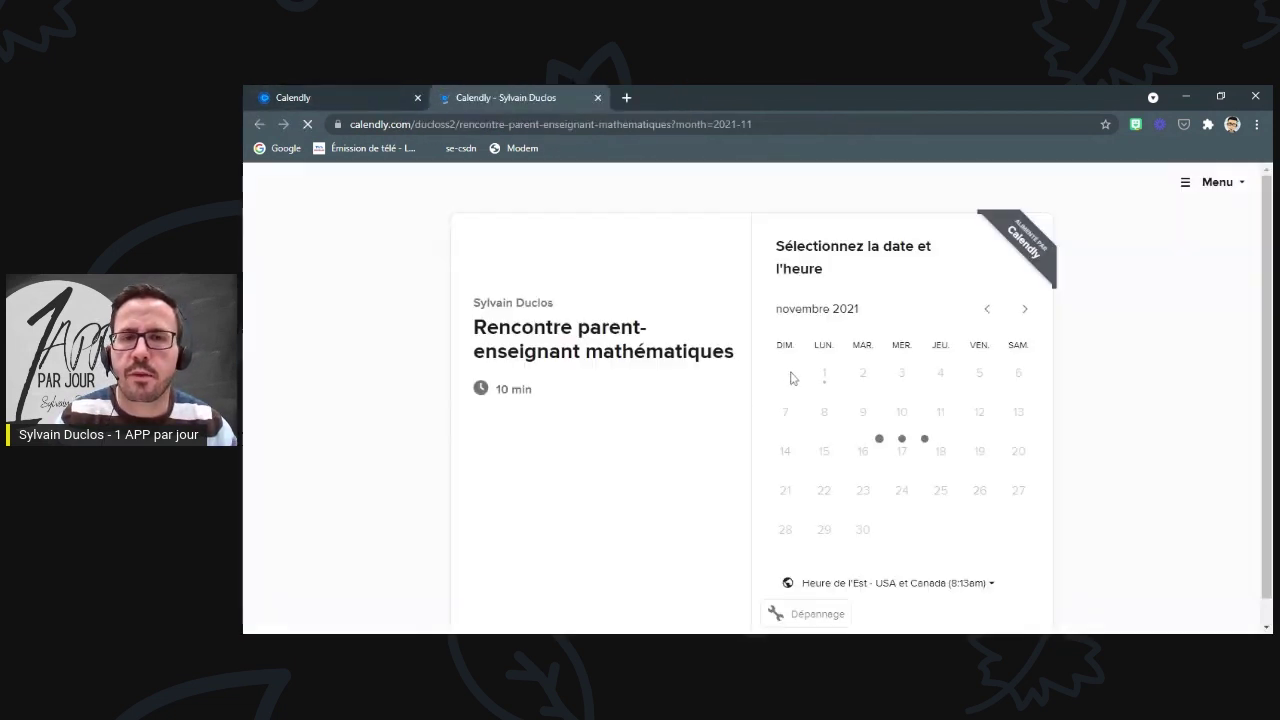
pyautogui.click(940, 412)
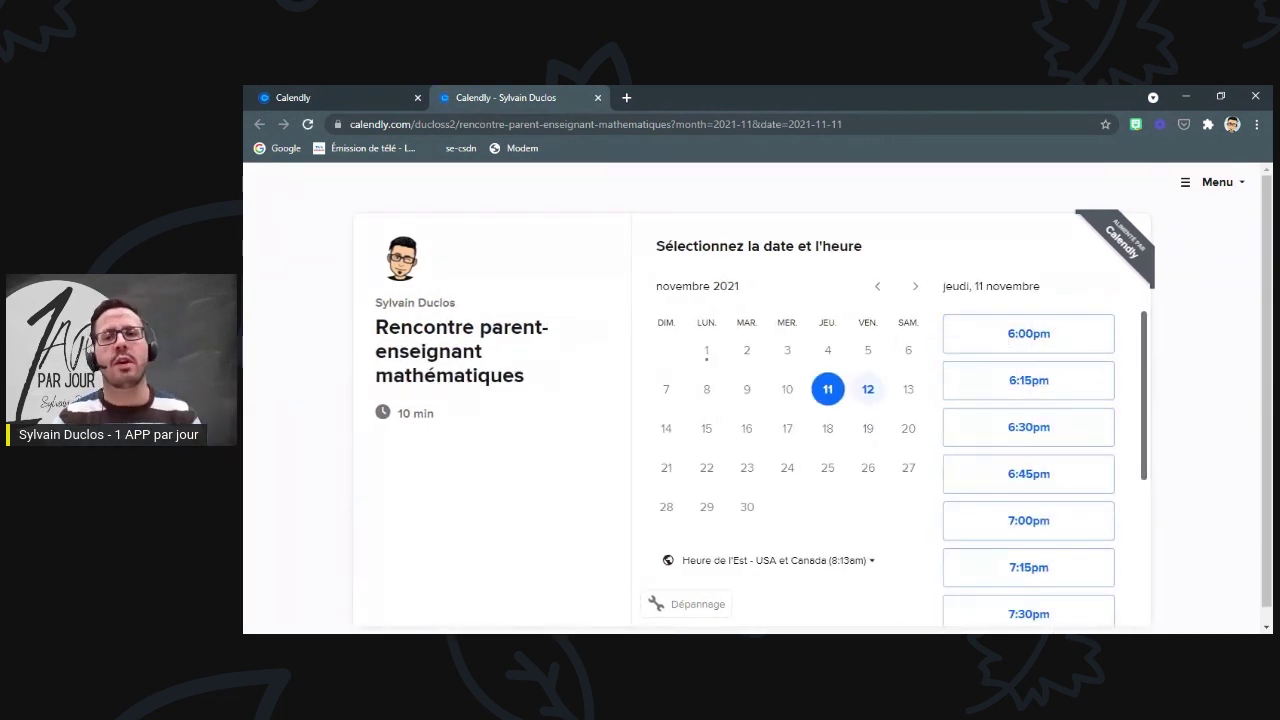
# - Close the booking page preview and open the invitee questions editor
pyautogui.click(599, 97)
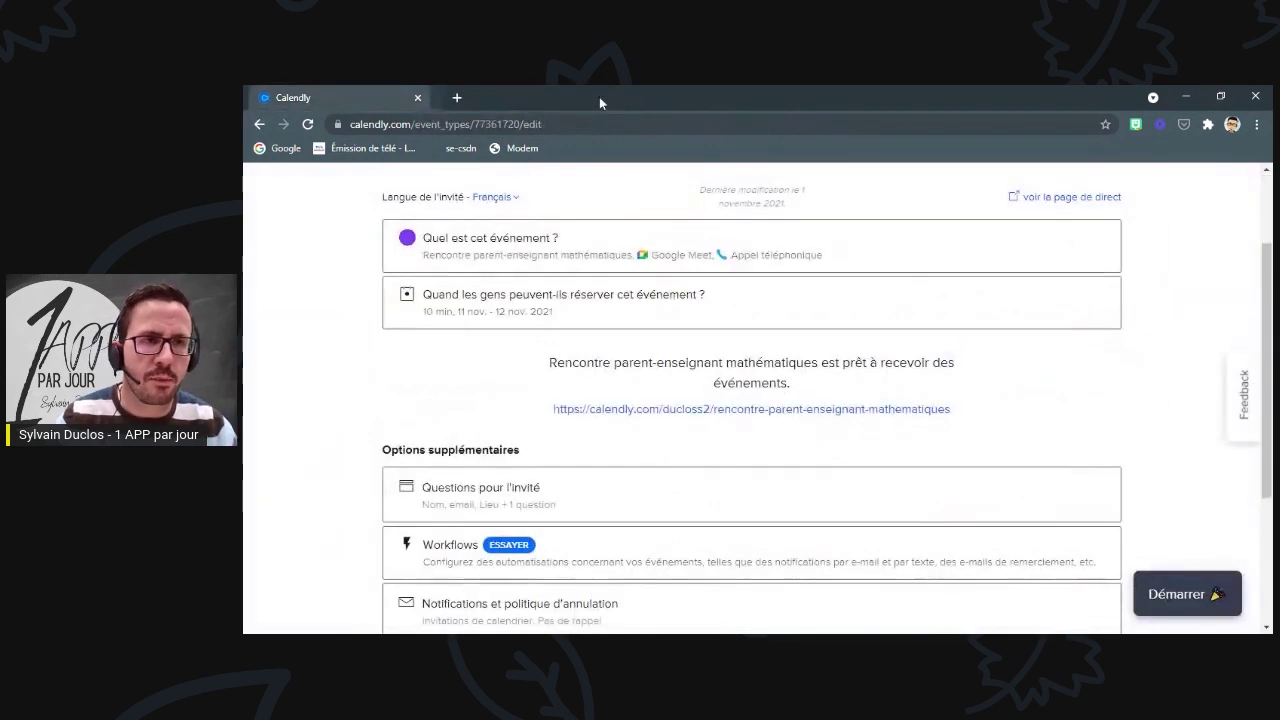
pyautogui.scroll(-3, 705, 300)
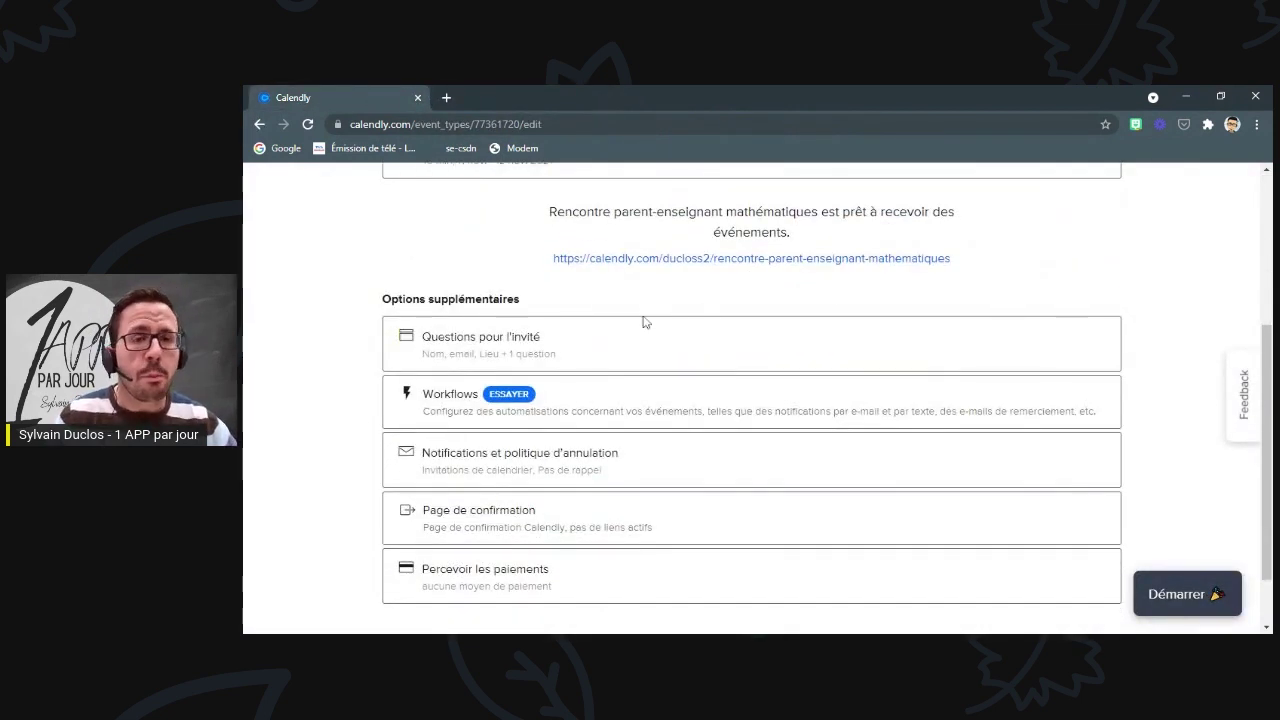
pyautogui.click(490, 346)
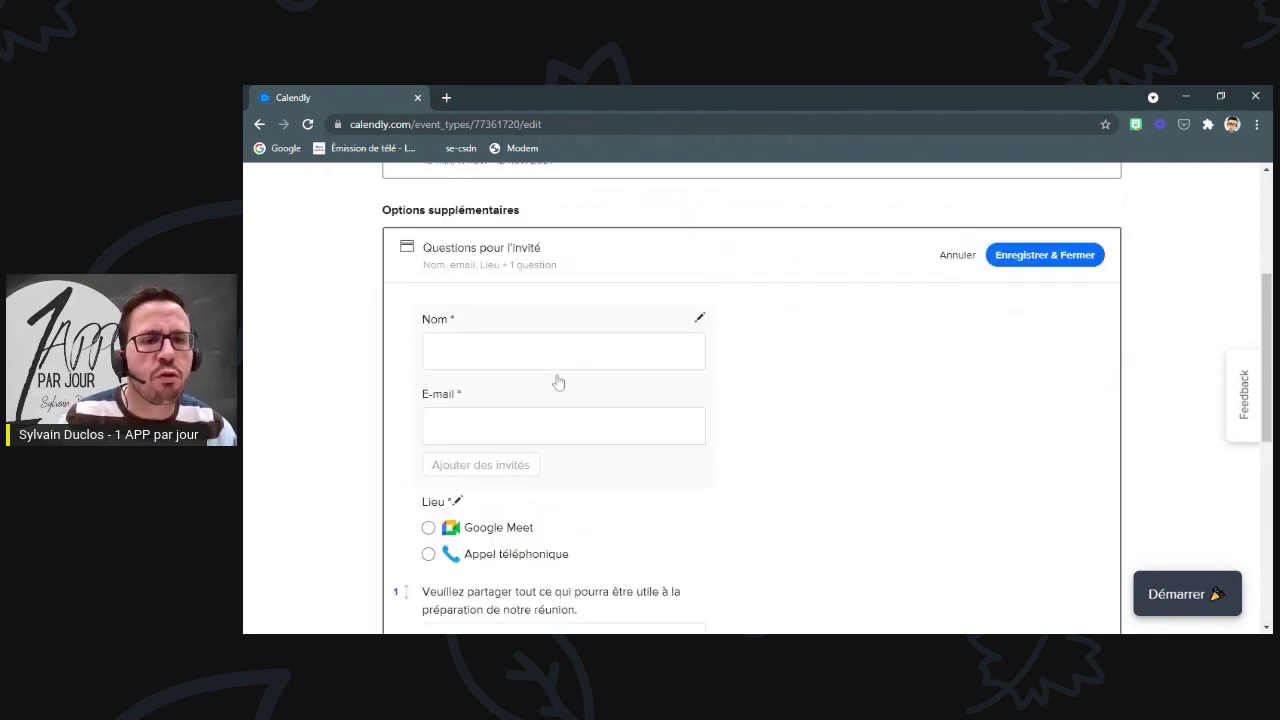
# - Add a required invitee question 'Nom de votre enfant:'
pyautogui.scroll(-1, 557, 380)
pyautogui.scroll(-2, 557, 378)
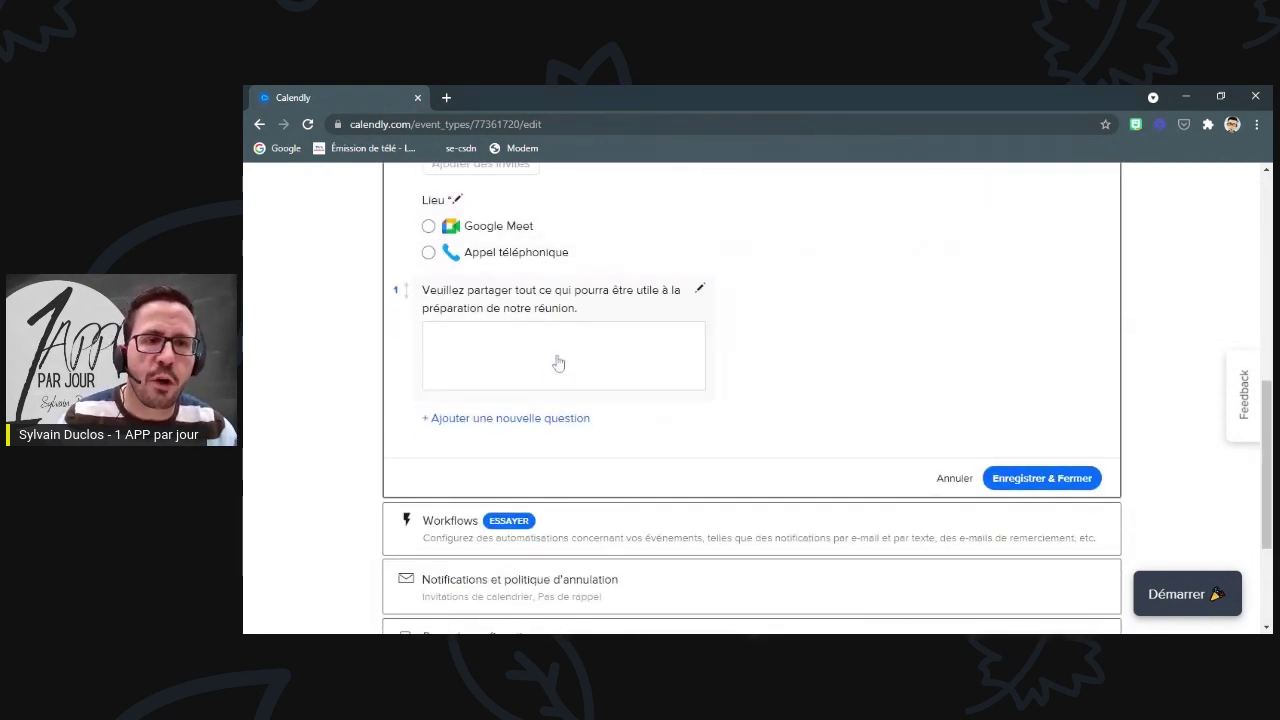
pyautogui.click(462, 420)
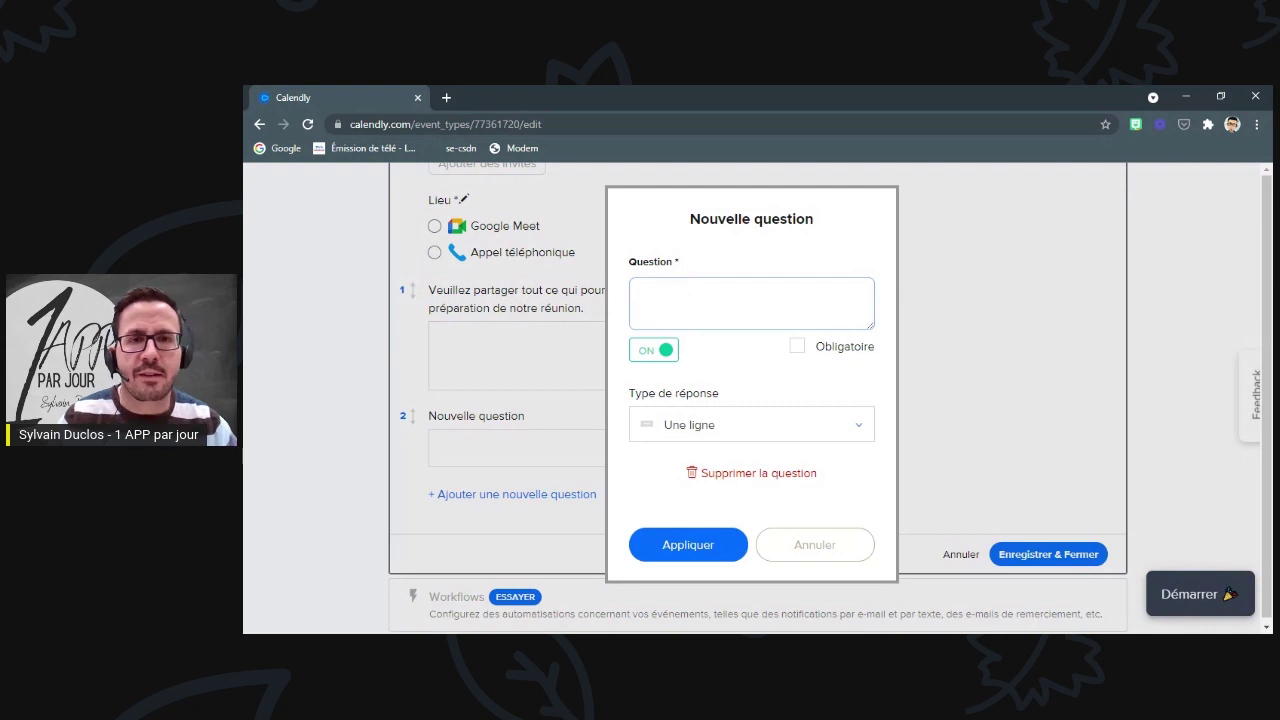
pyautogui.write('Nom de votre enfant')
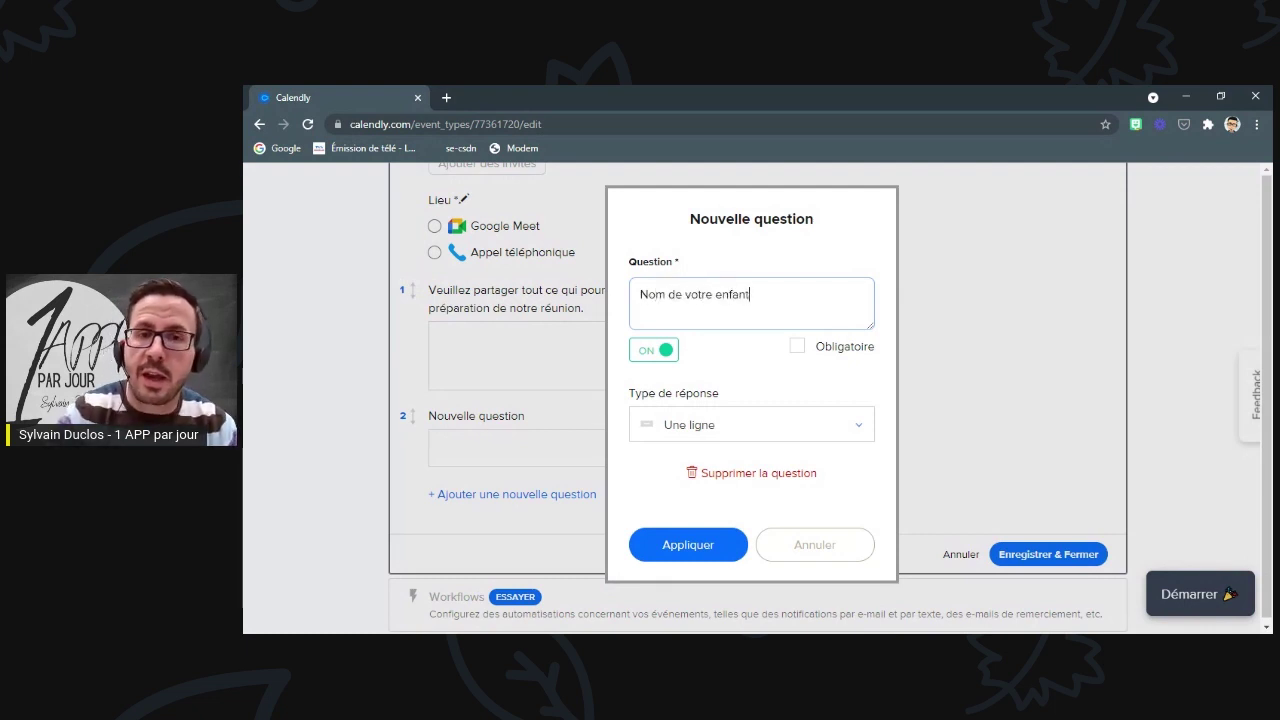
pyautogui.click(805, 352)
pyautogui.click(751, 296)
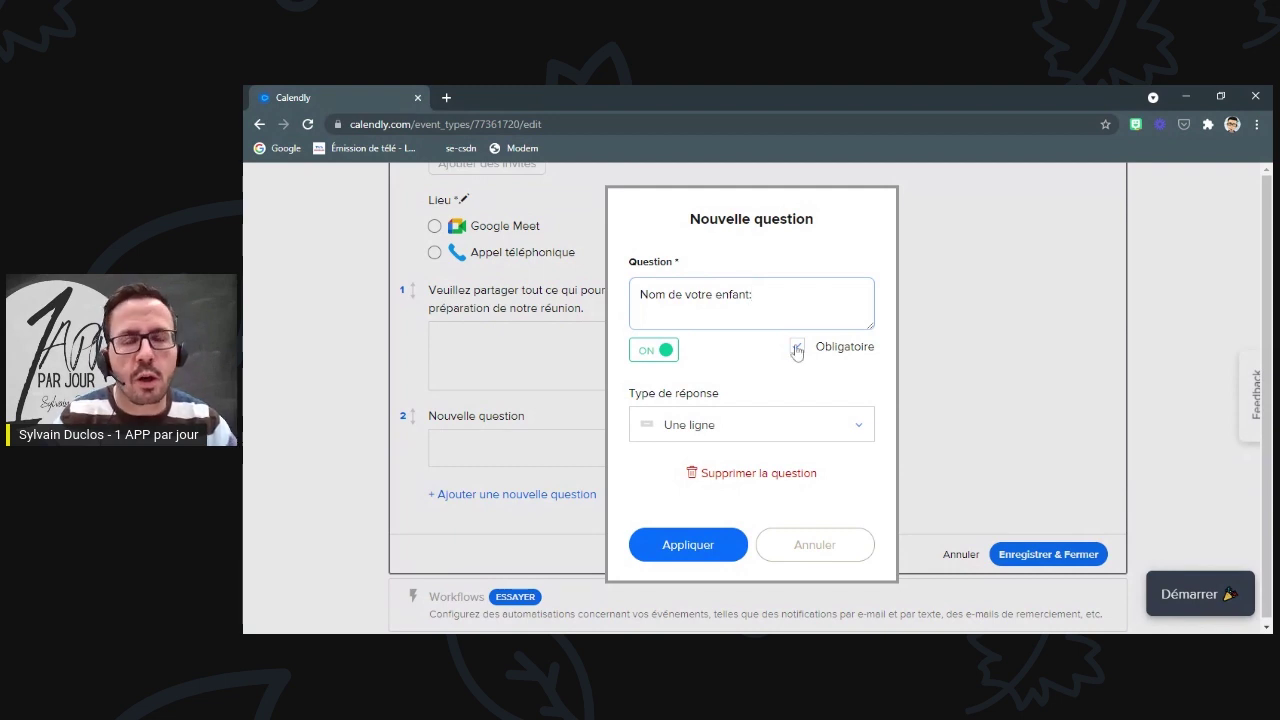
pyautogui.click(700, 545)
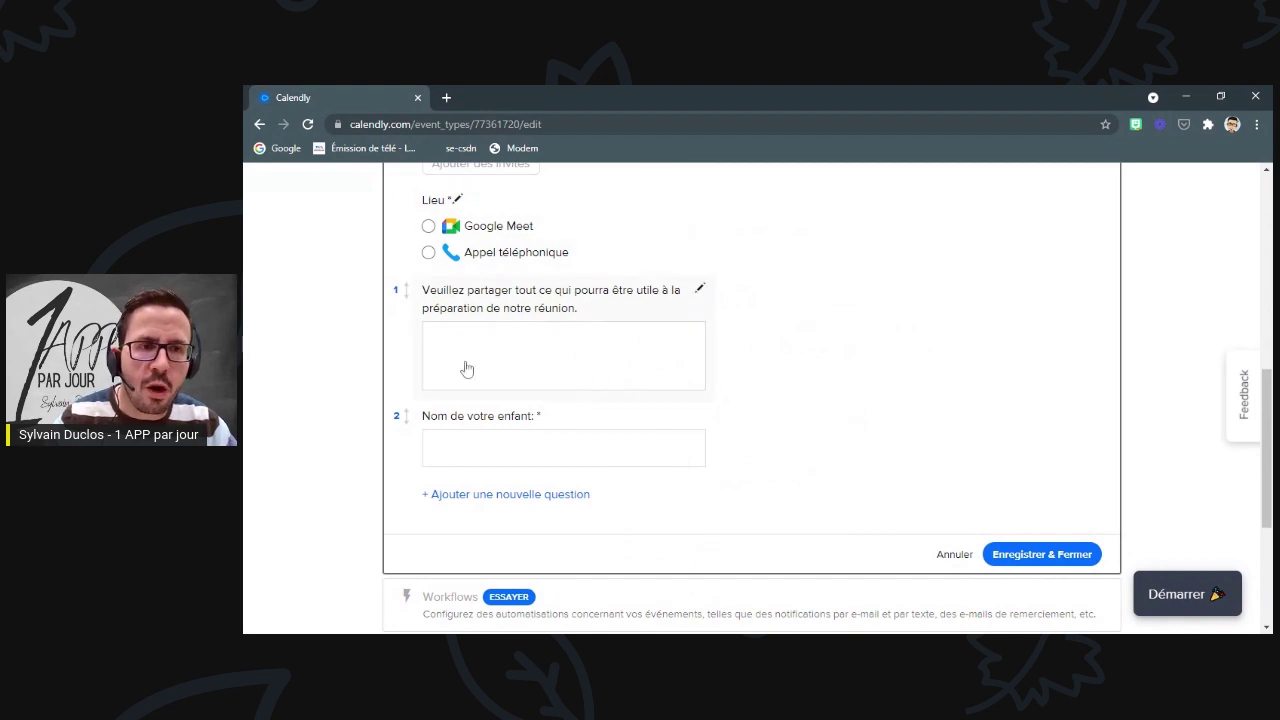
# - Move the child-name question above the meeting-preparation question
pyautogui.moveTo(417, 450); pyautogui.dragTo(415, 365)
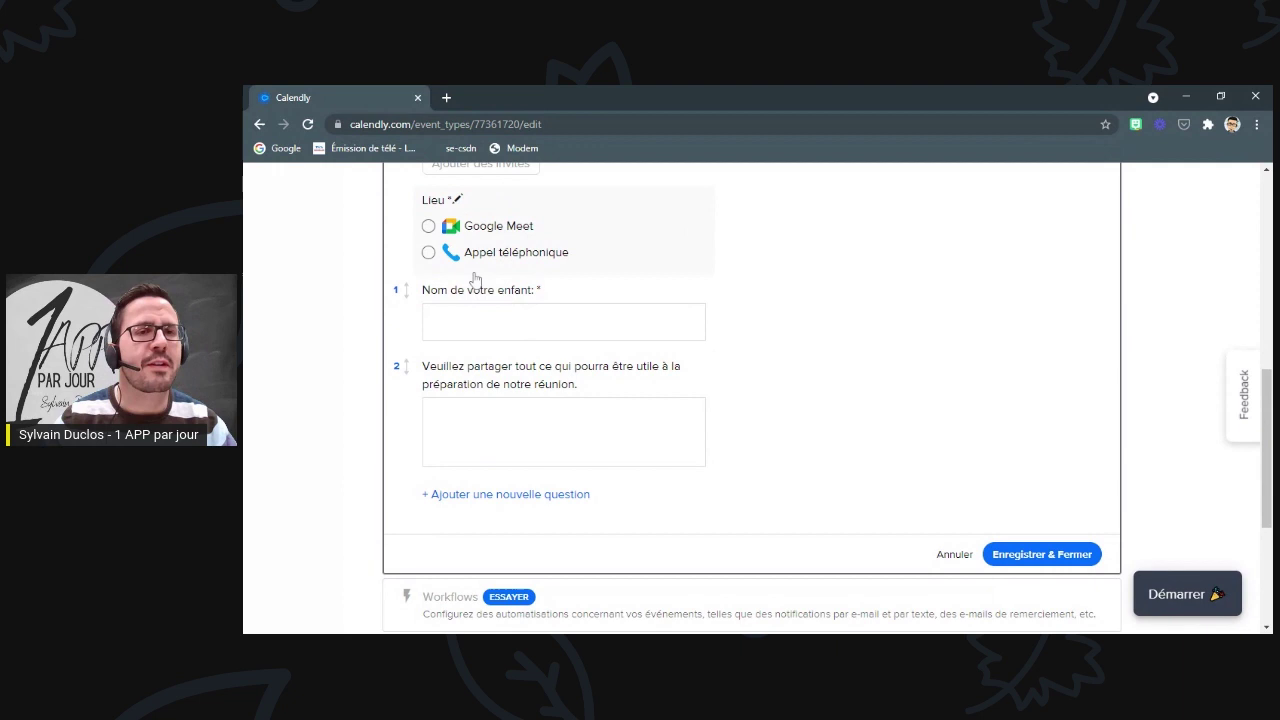
pyautogui.scroll(3, 480, 323)
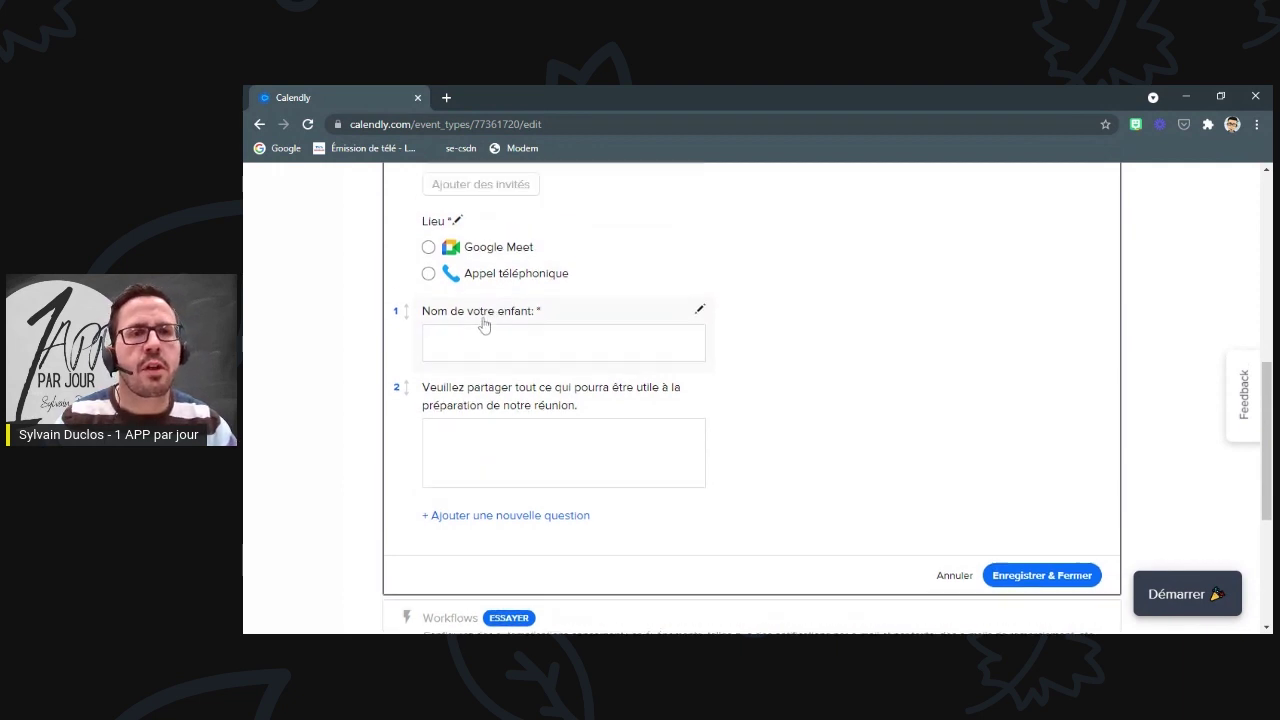
pyautogui.scroll(-2, 500, 334)
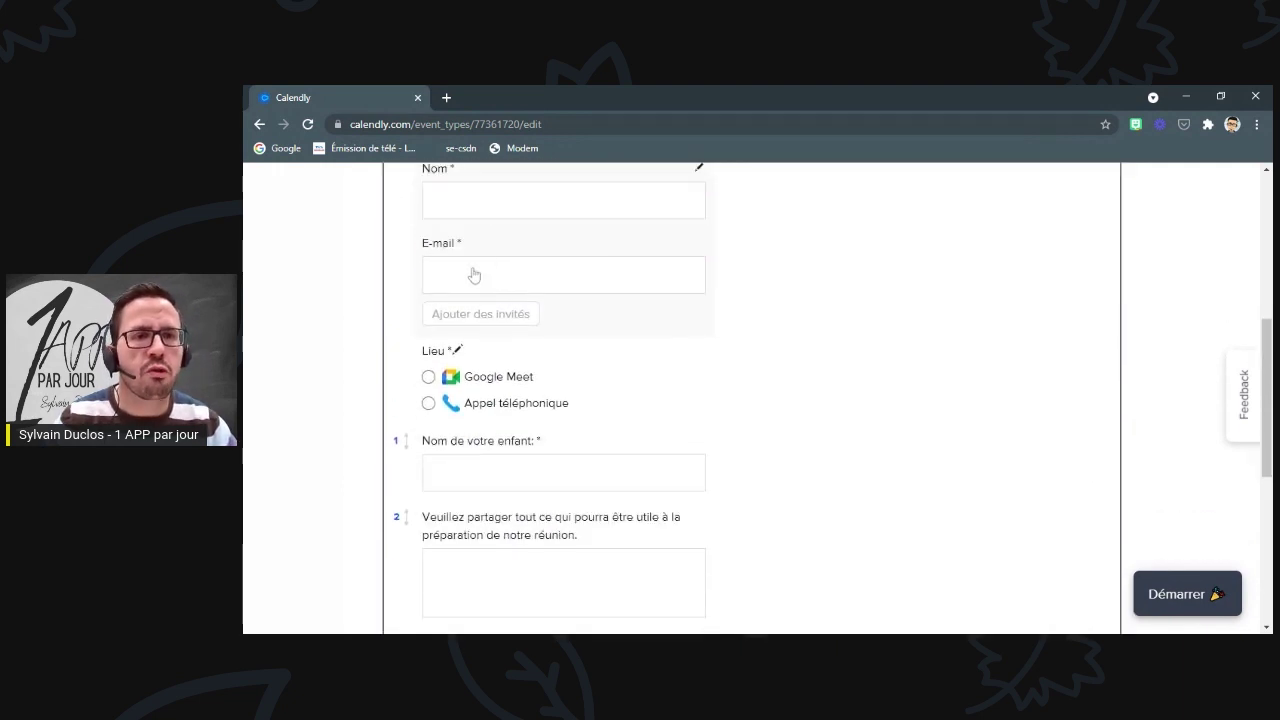
pyautogui.scroll(-3, 478, 272)
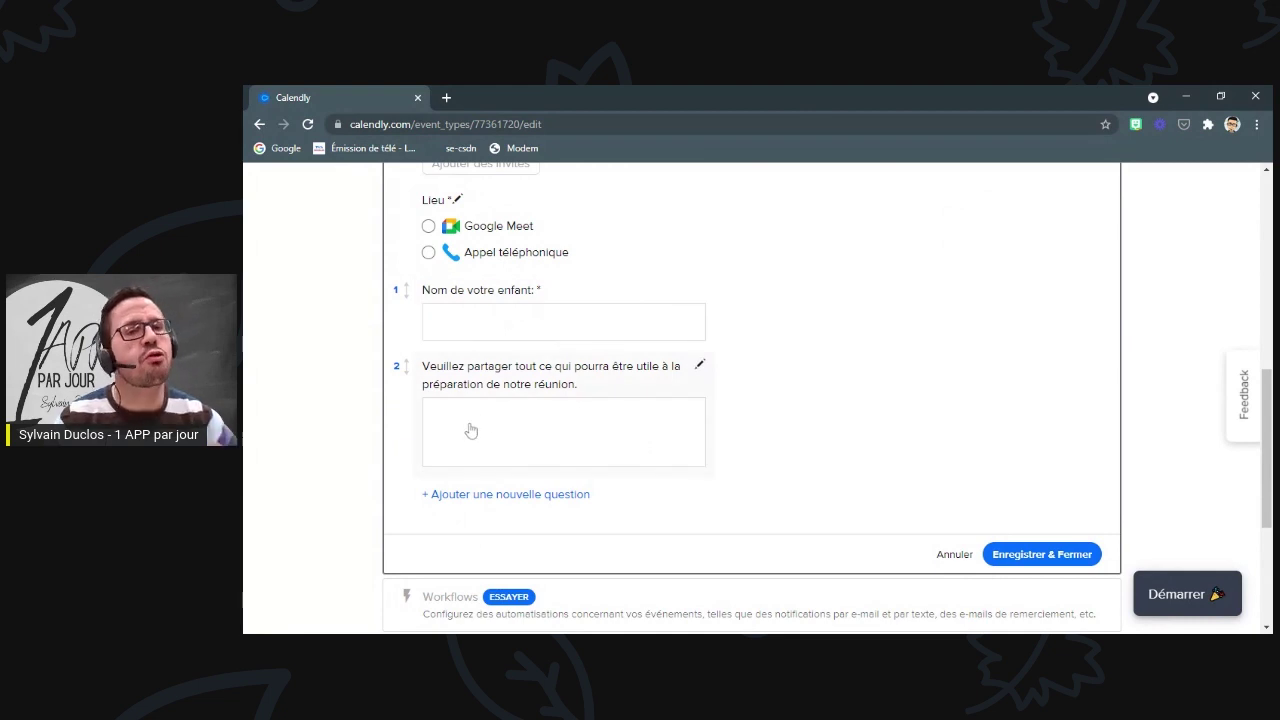
# - Review the preparation question unchanged, then save the invitee form (Nom, email, Lieu + 2 questions)
pyautogui.click(700, 366)
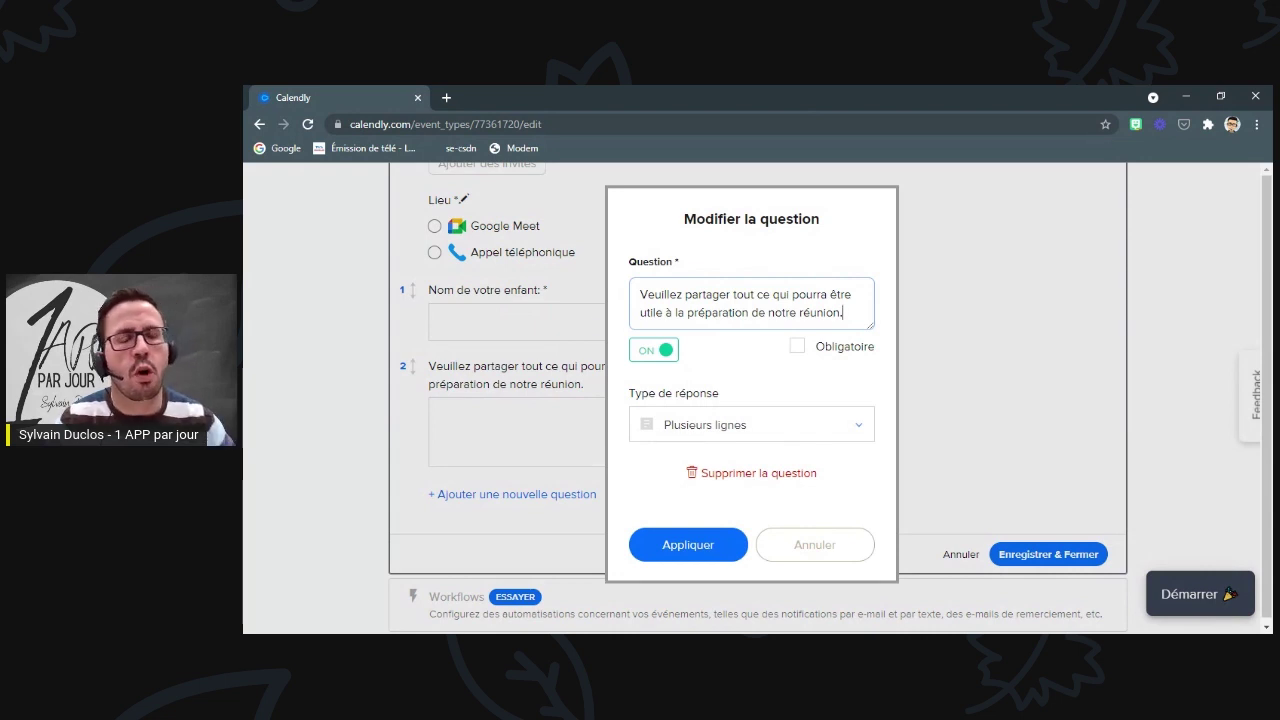
pyautogui.click(722, 546)
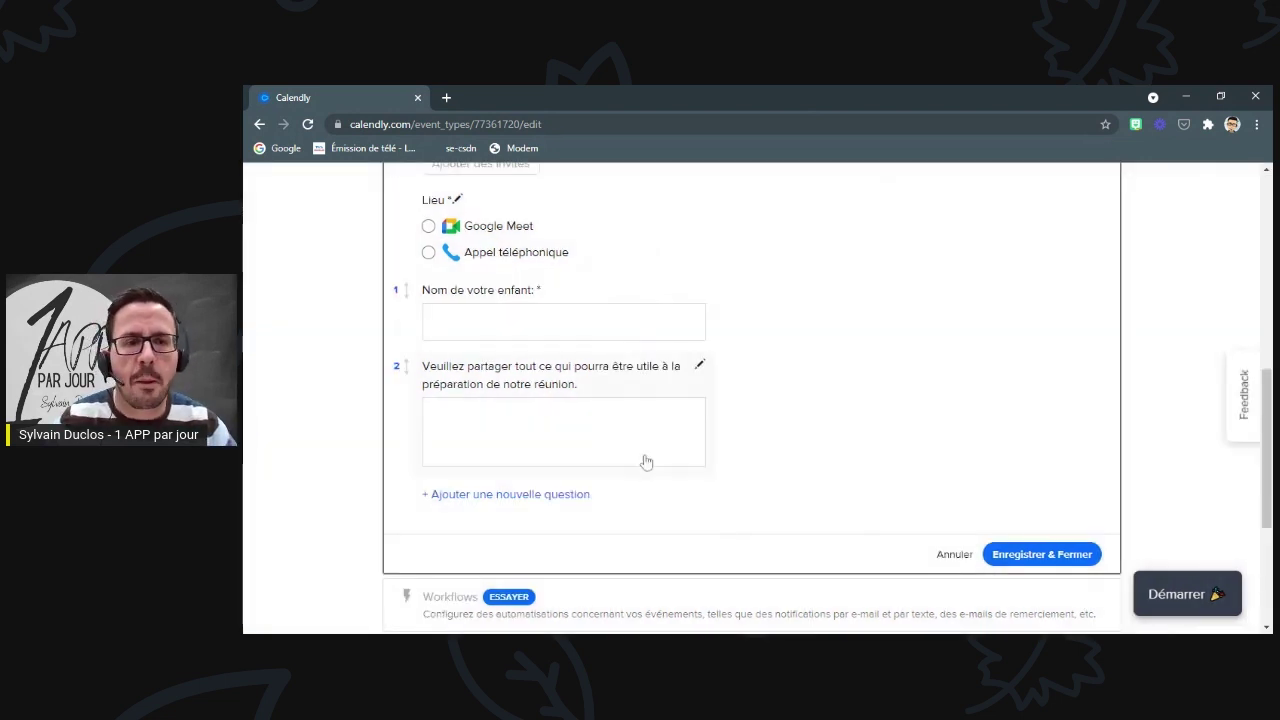
pyautogui.scroll(-3, 643, 457)
pyautogui.scroll(1, 623, 426)
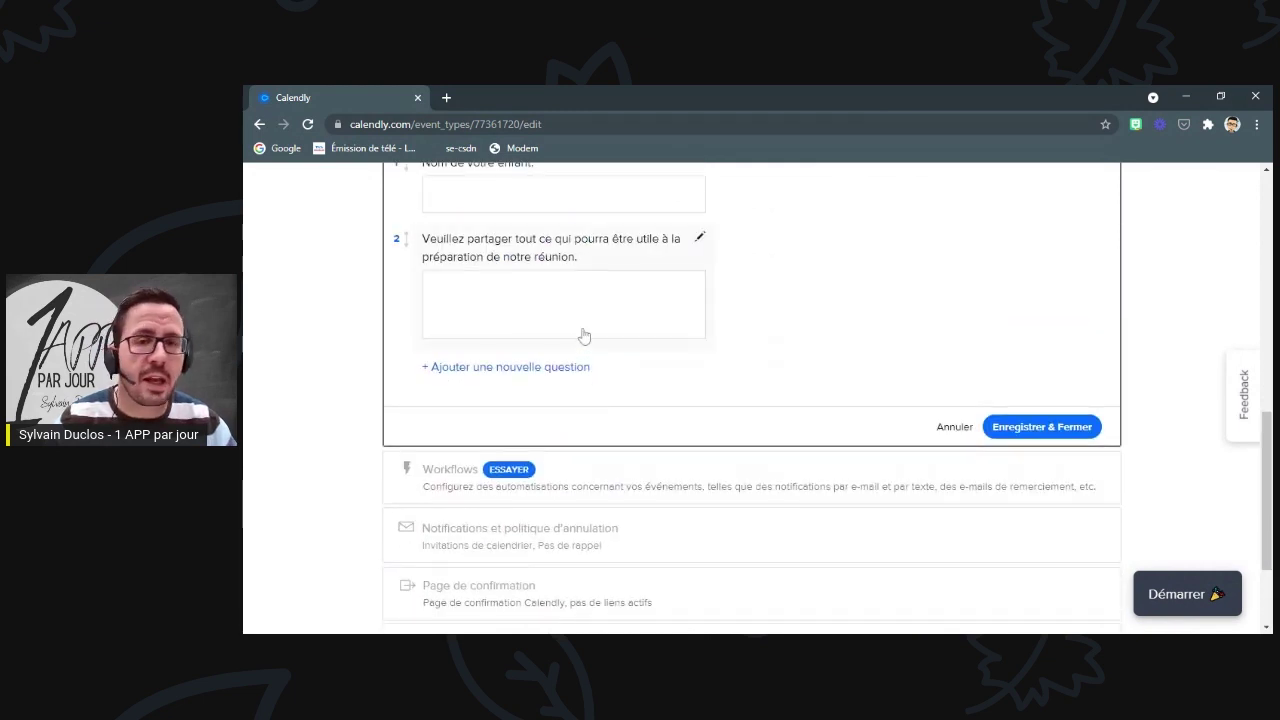
pyautogui.click(1041, 429)
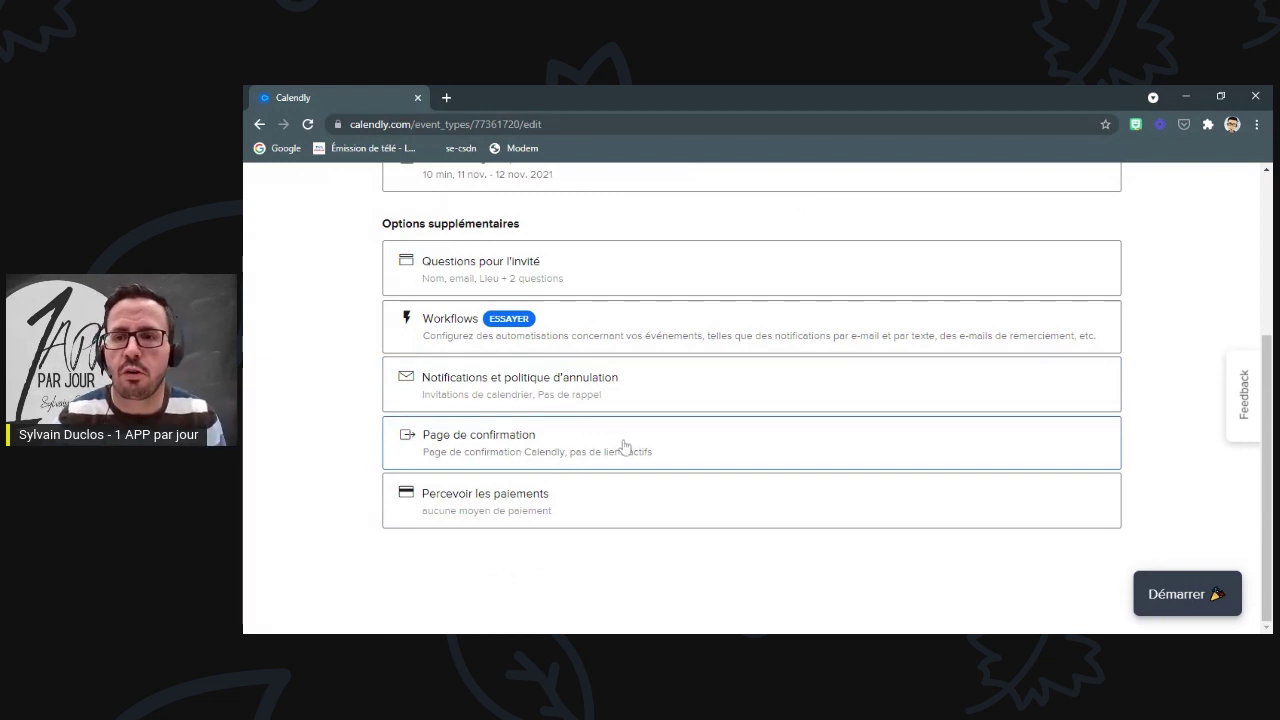
# - Dismiss the getting-started panel and return to the event types list
pyautogui.click(1178, 604)
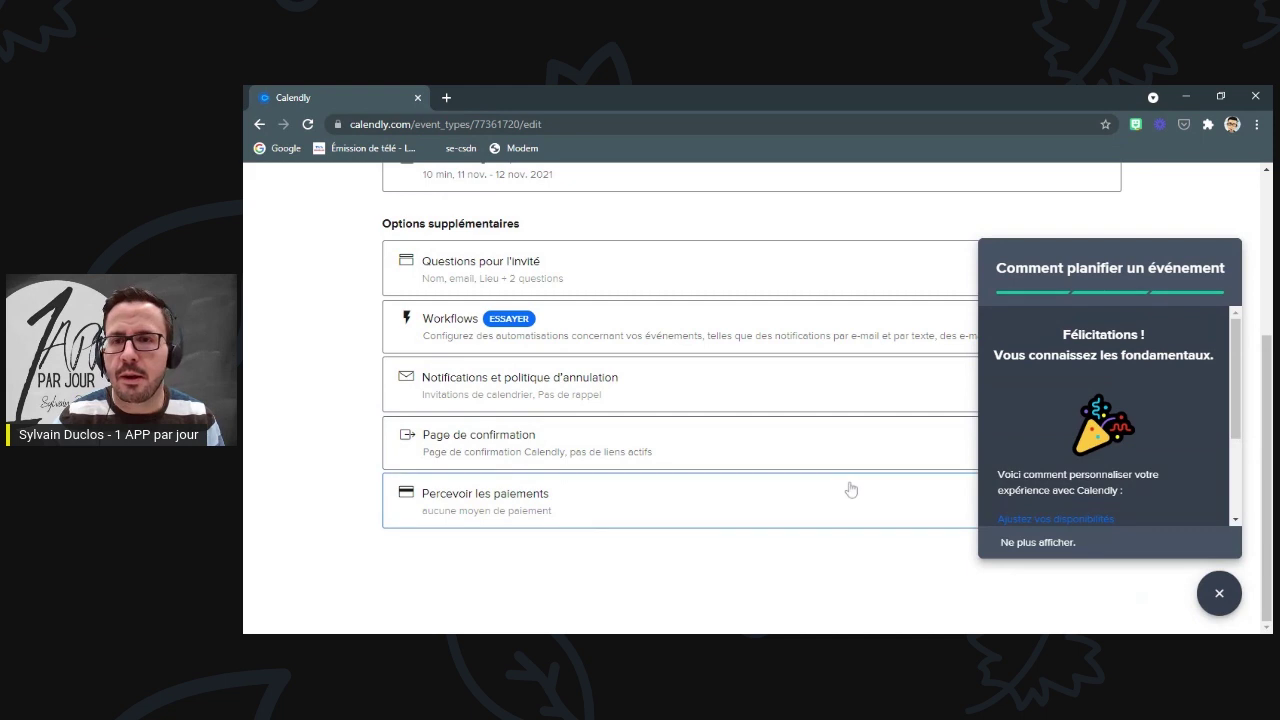
pyautogui.click(1220, 596)
pyautogui.scroll(3, 809, 430)
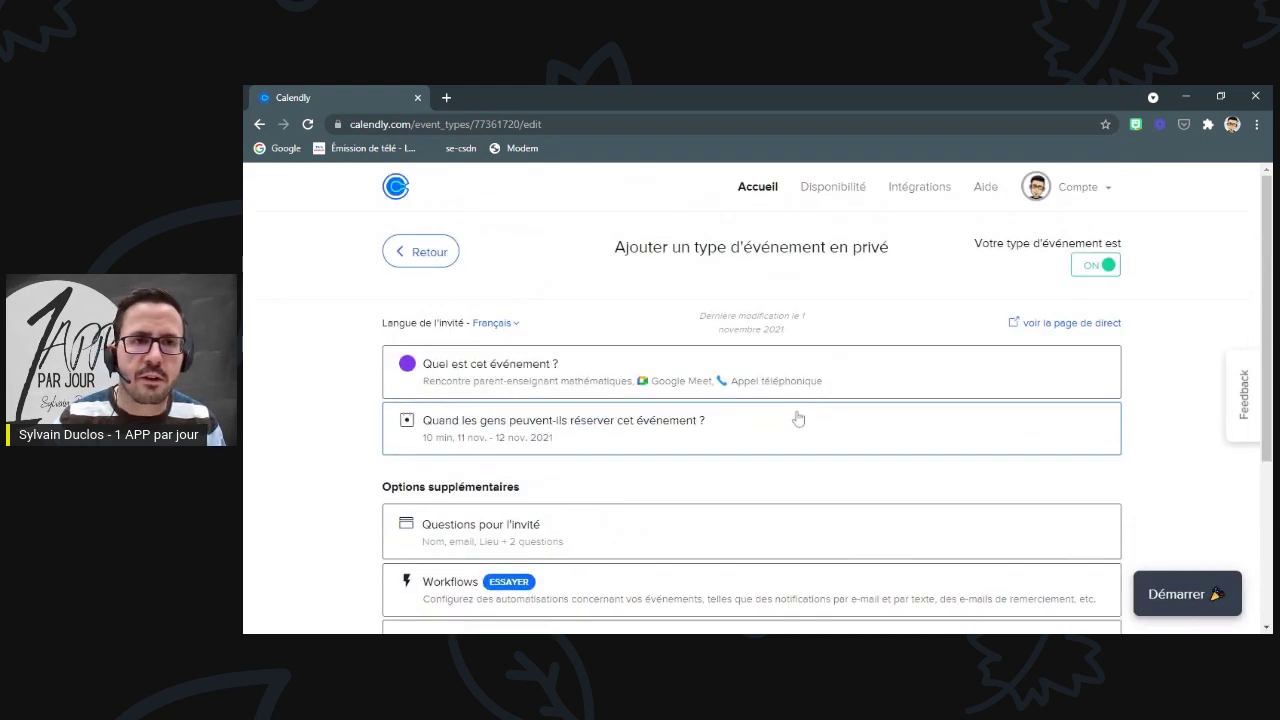
pyautogui.click(436, 261)
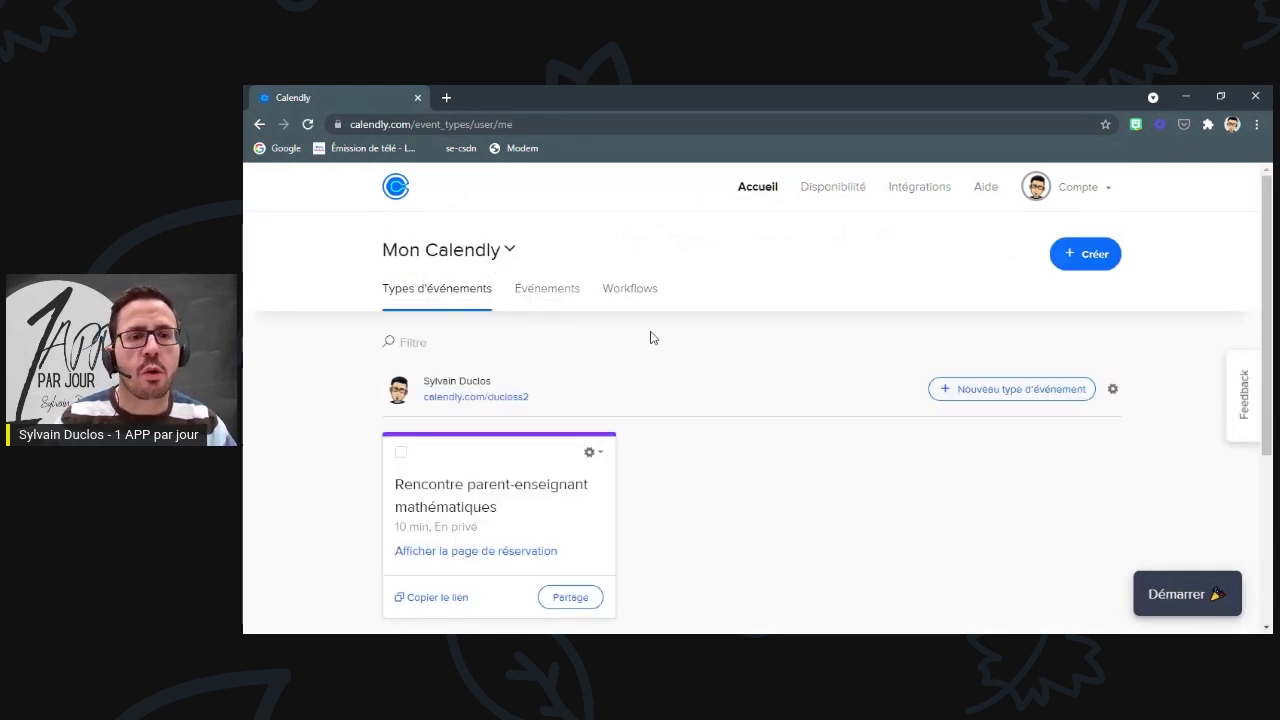
# - Copy the private math meeting's booking link and go to the Intégrations page
pyautogui.scroll(-2, 652, 338)
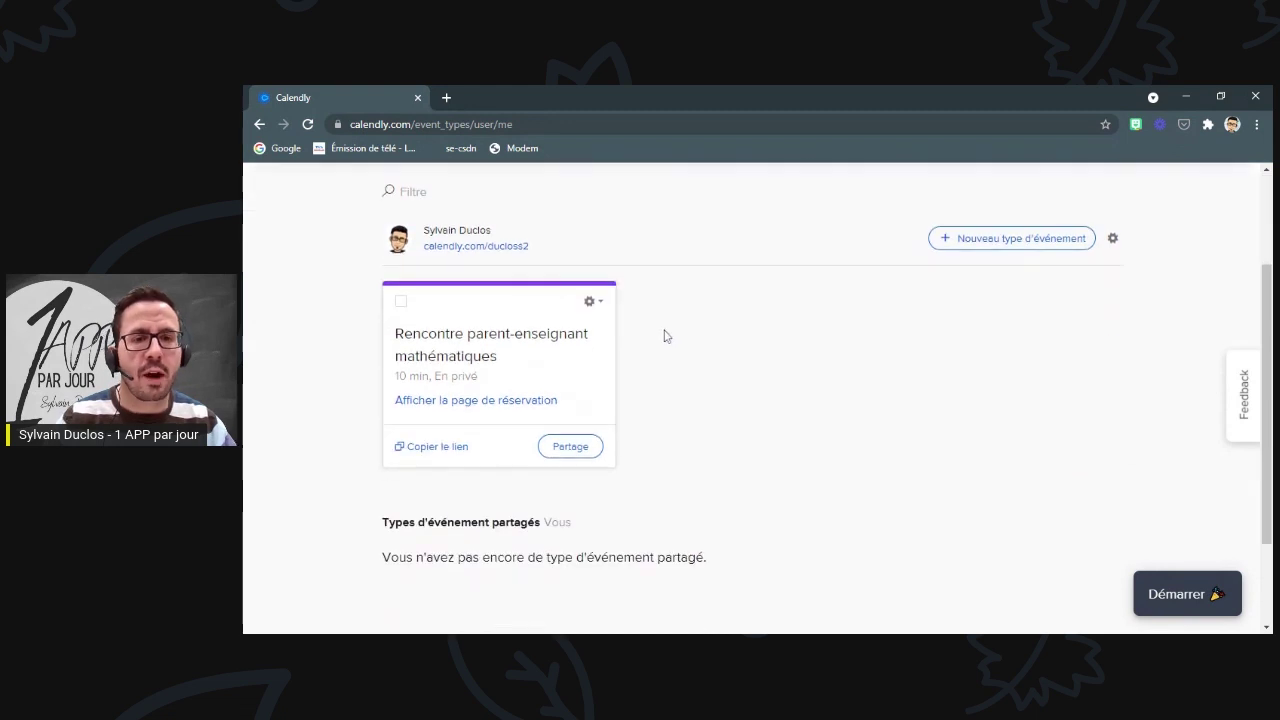
pyautogui.click(434, 448)
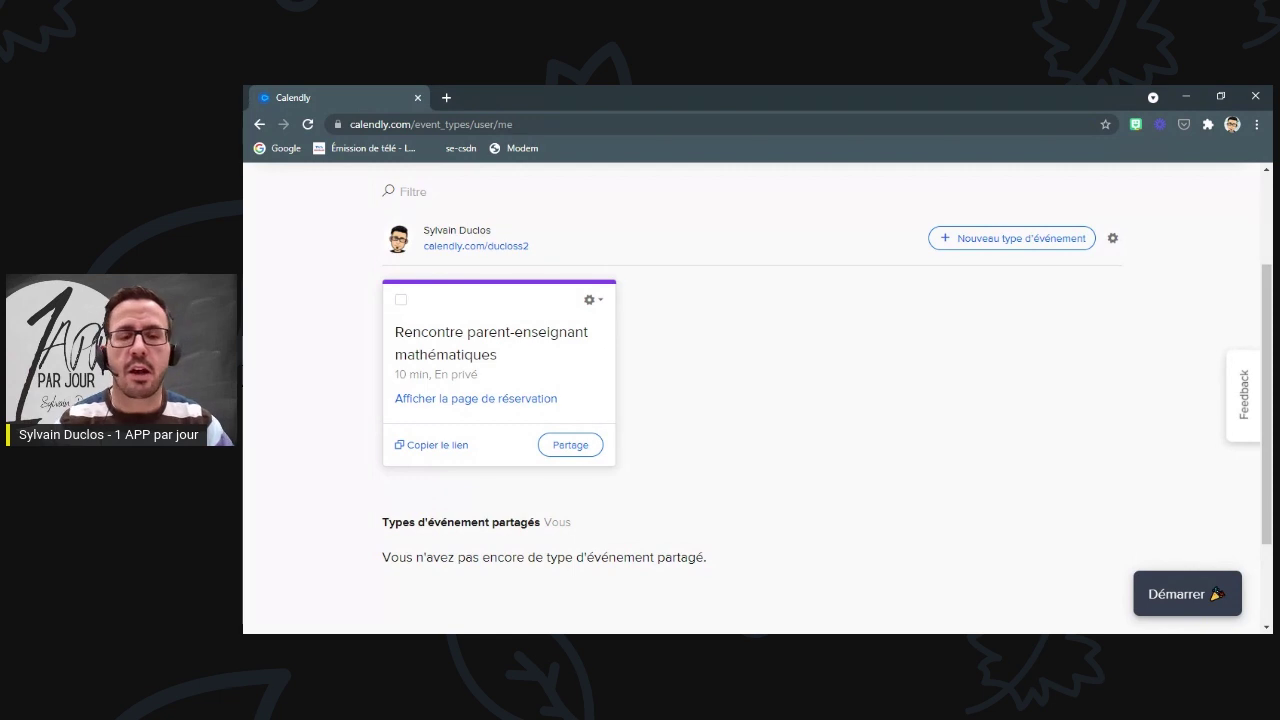
pyautogui.scroll(2, 967, 309)
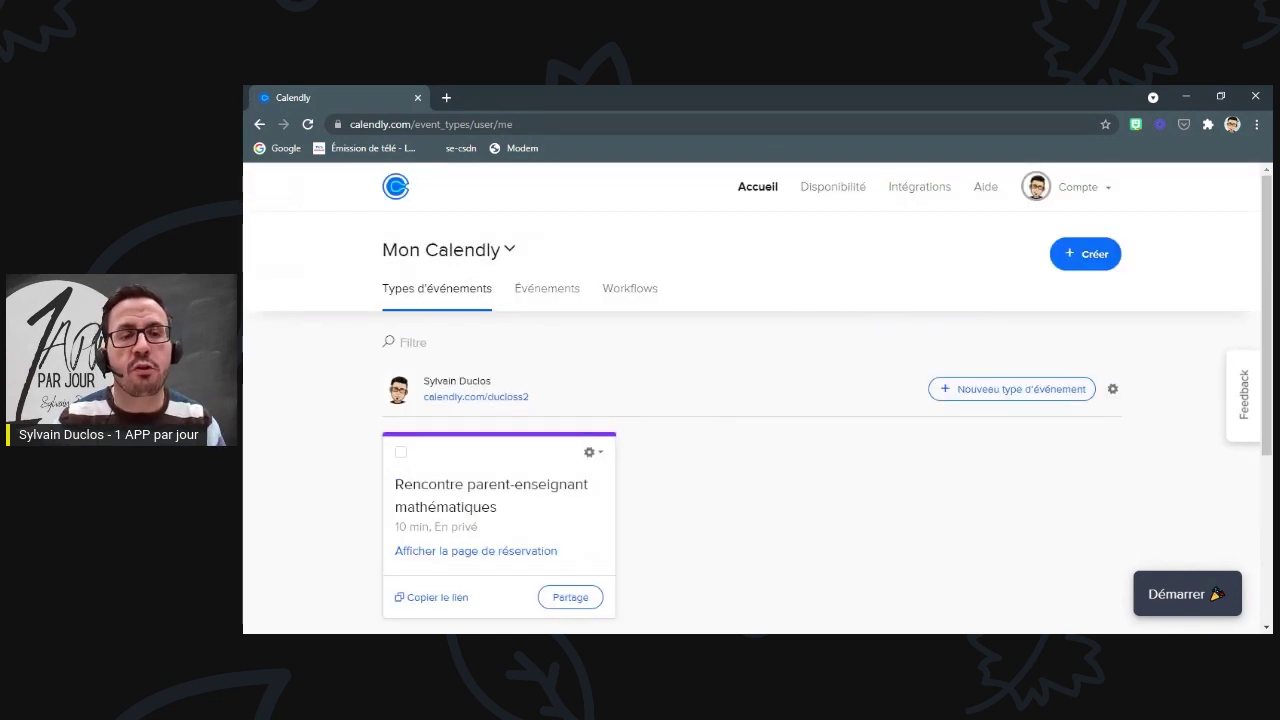
pyautogui.click(927, 192)
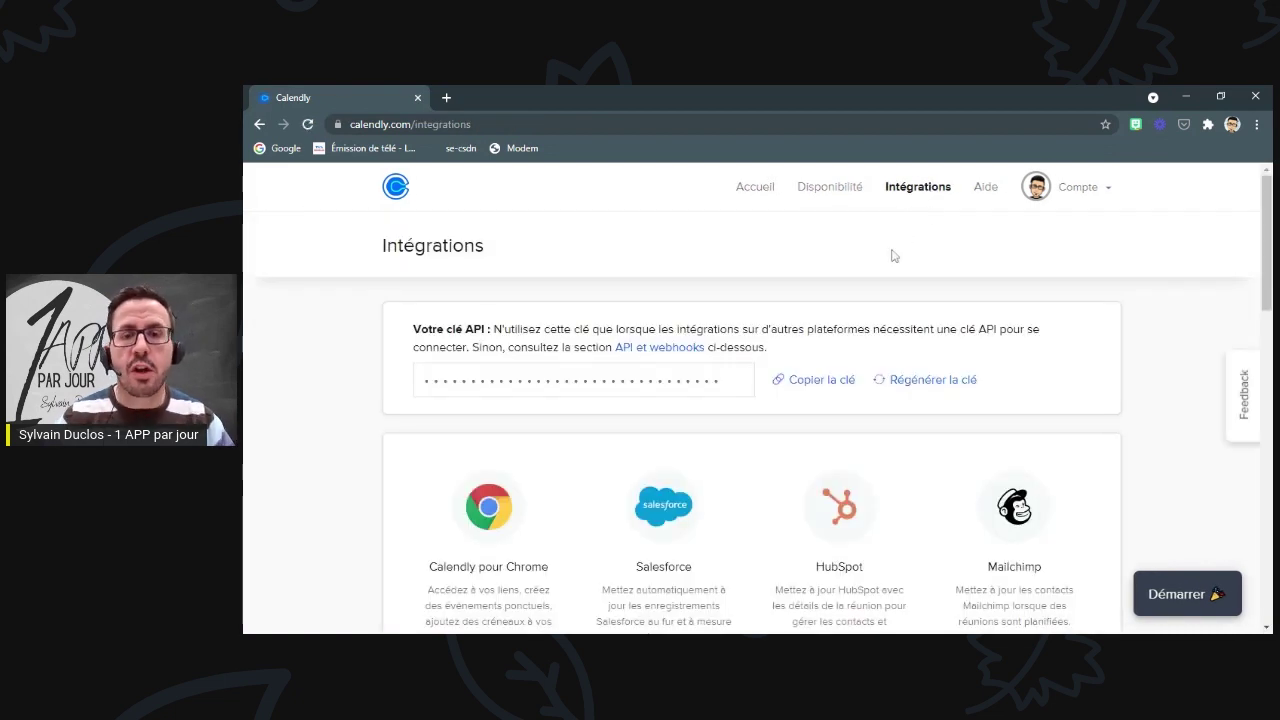
# - Find the Zoom card in the integrations list and open its configuration
pyautogui.scroll(-2, 886, 258)
pyautogui.scroll(-3, 880, 262)
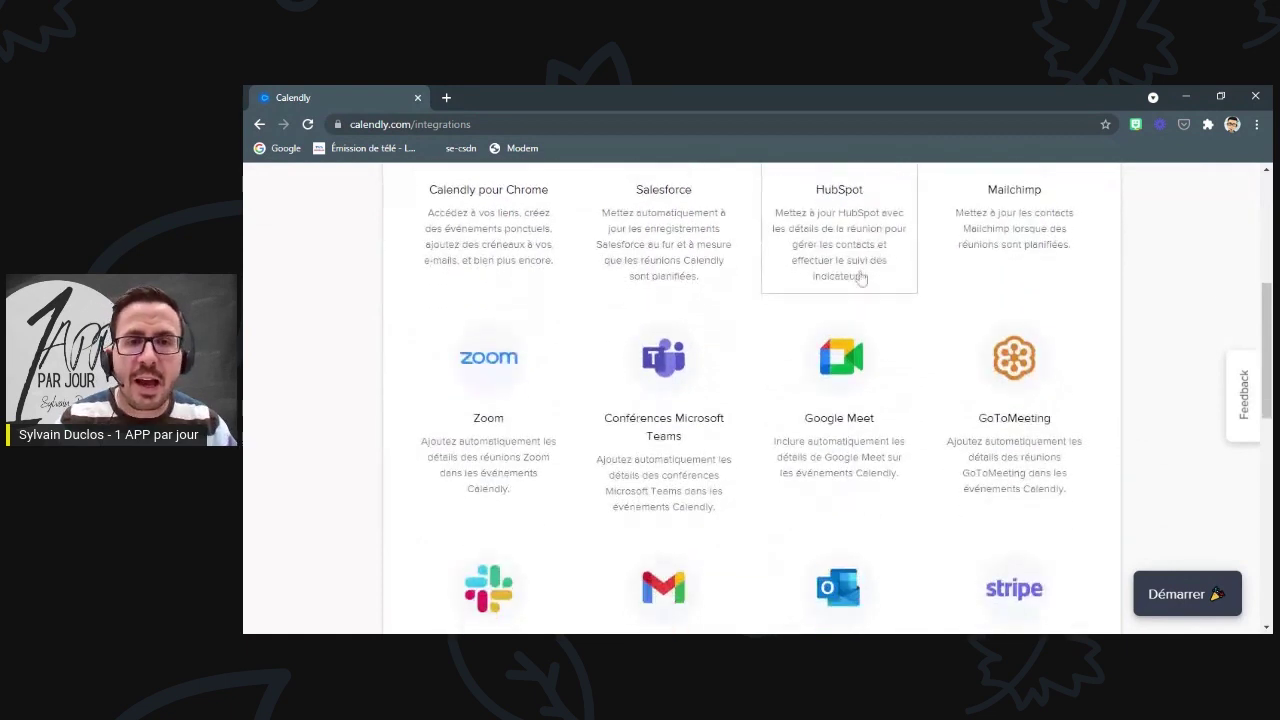
pyautogui.click(496, 386)
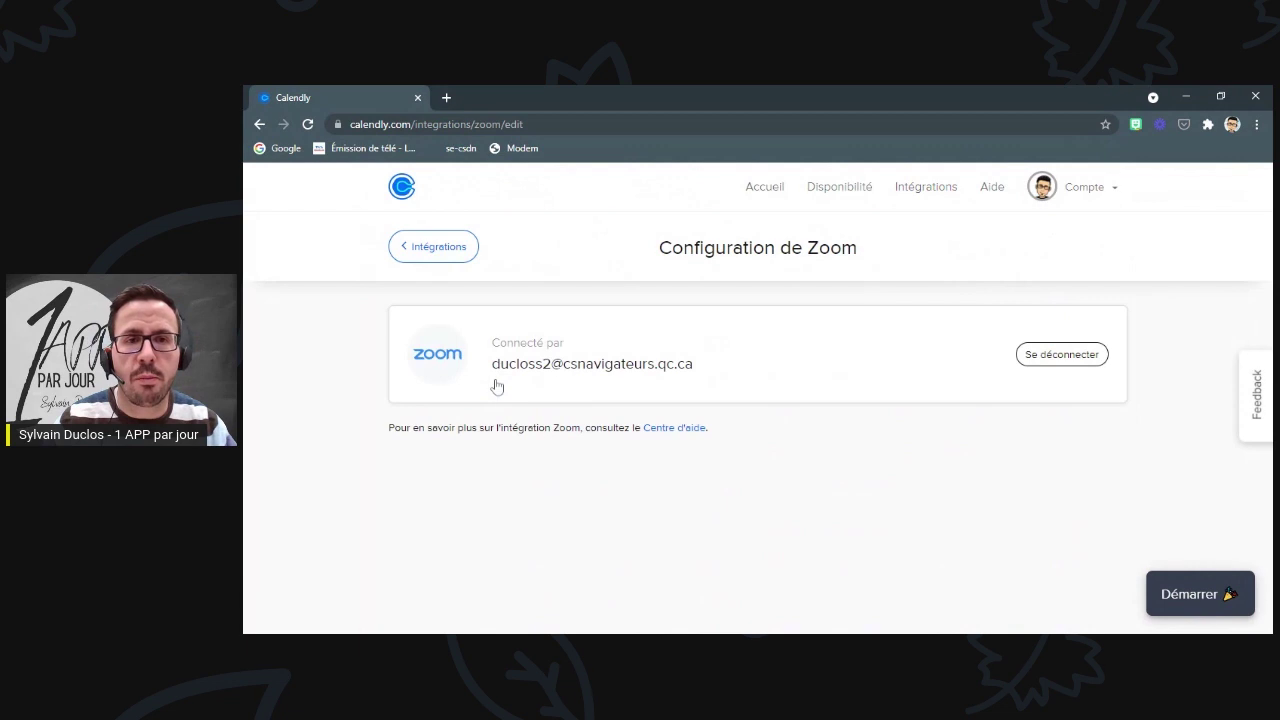